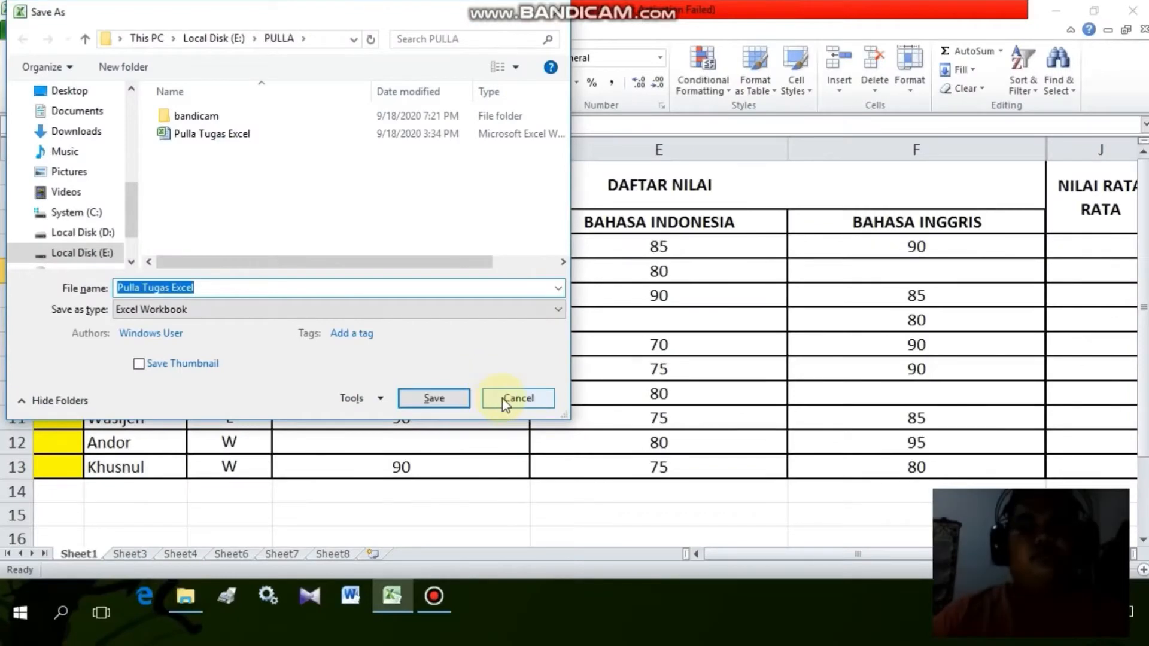
{"action": "left_click", "coordinate": [502, 397]}
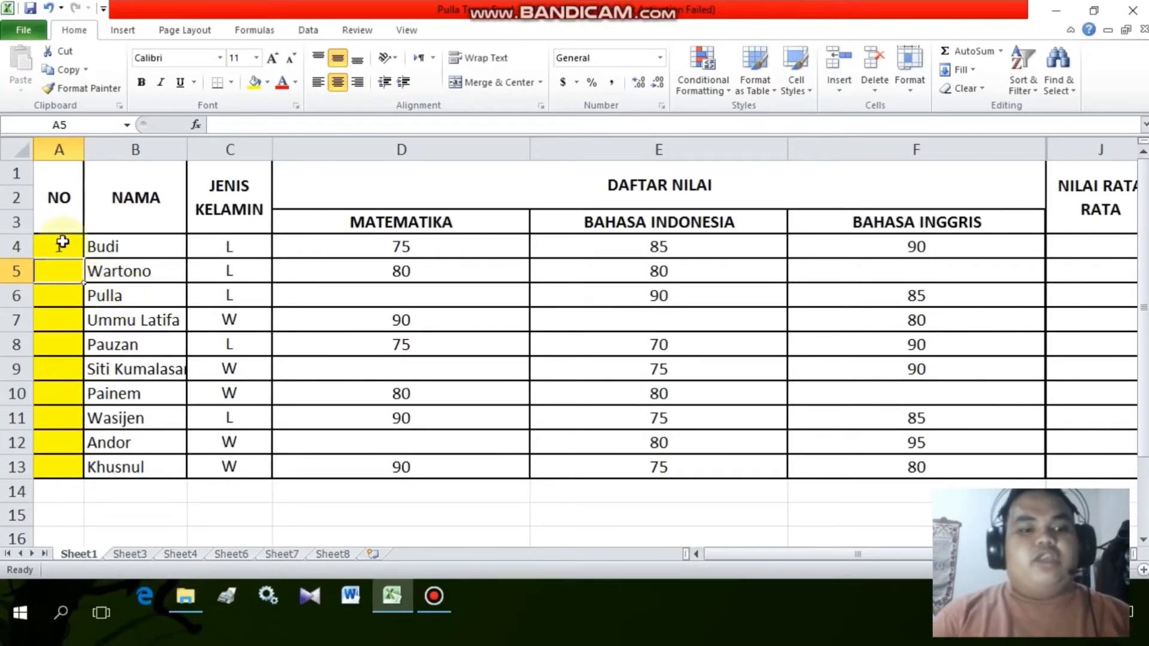
{"action": "type", "text": "2"}
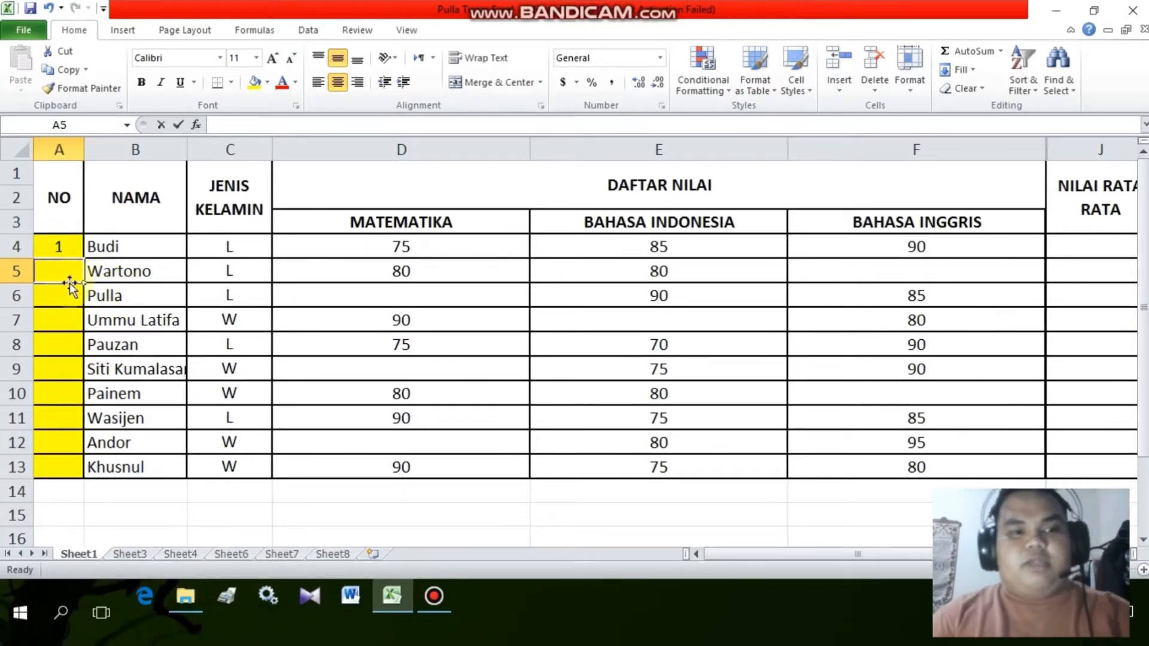
{"action": "key", "text": "Return"}
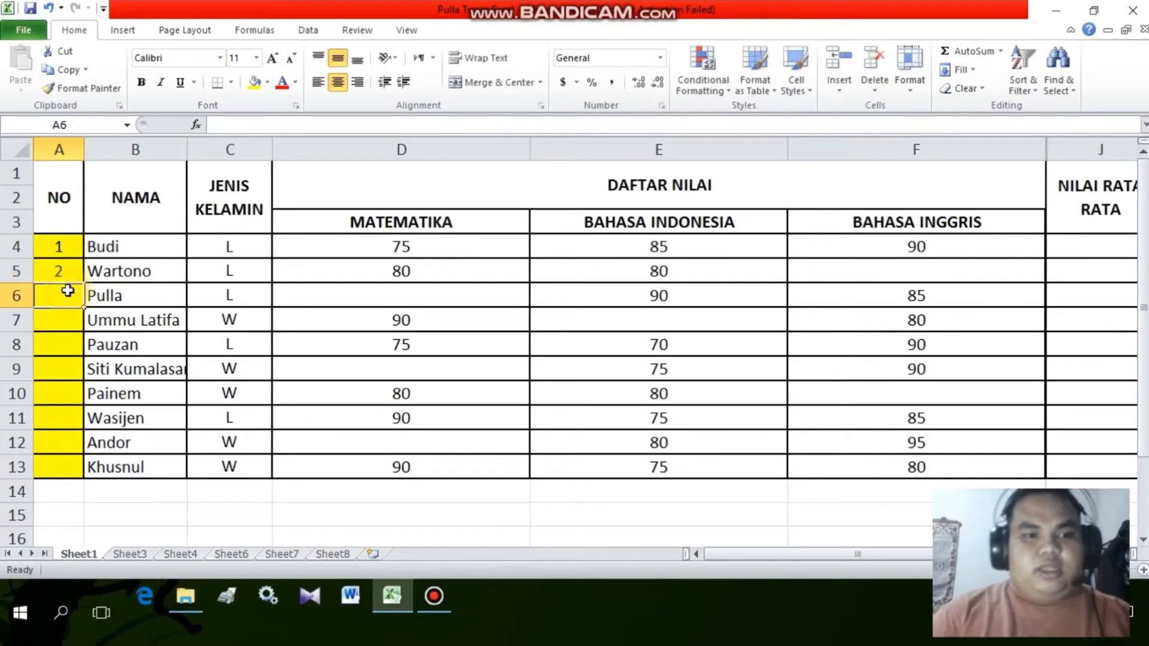
{"action": "type", "text": "34"}
{"action": "key", "text": "BackSpace"}
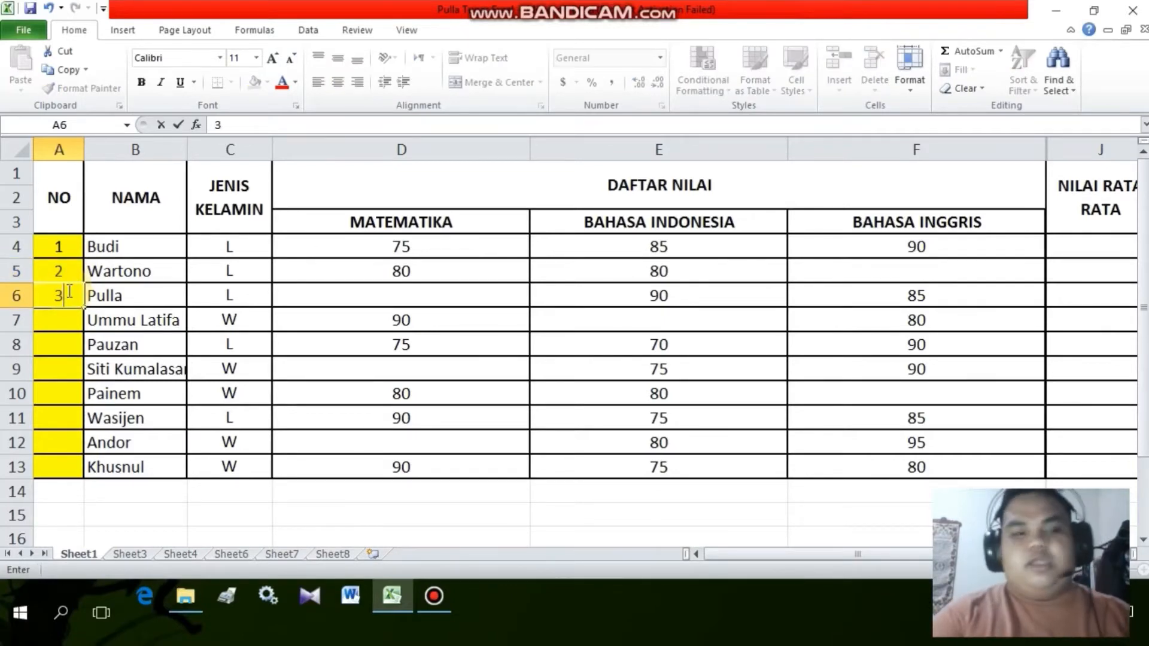
{"action": "key", "text": "BackSpace"}
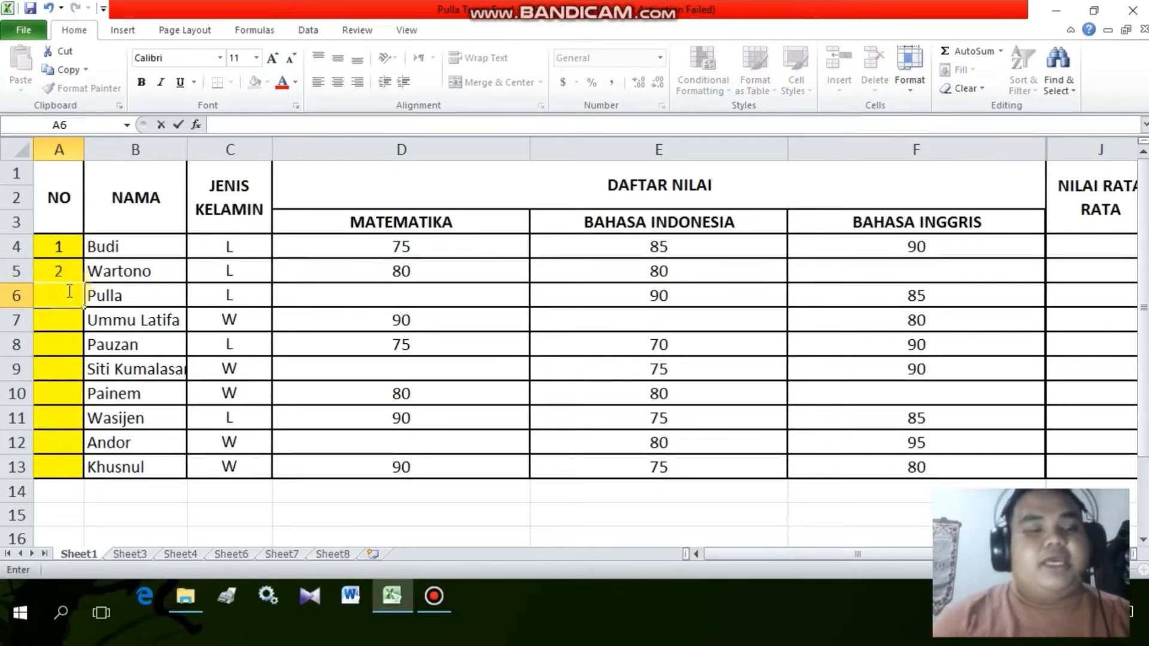
{"action": "left_click", "coordinate": [65, 274]}
{"action": "key", "text": "BackSpace"}
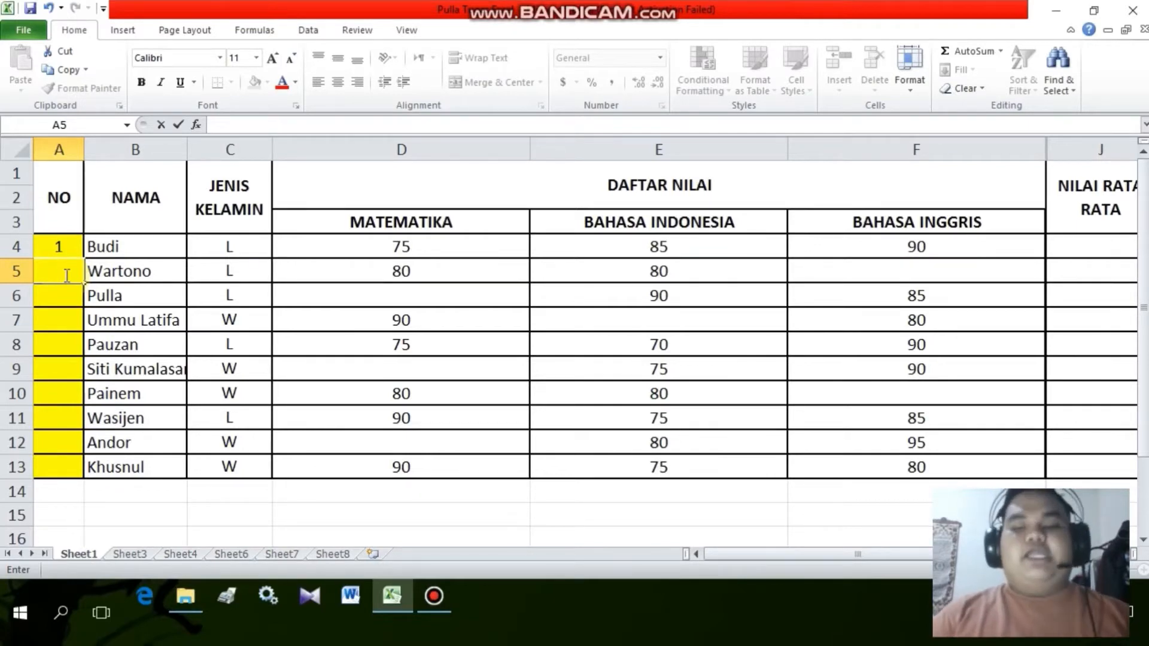
- Enter the formula =A4+1 in cell A5 to number the second student
{"action": "left_click", "coordinate": [64, 244]}
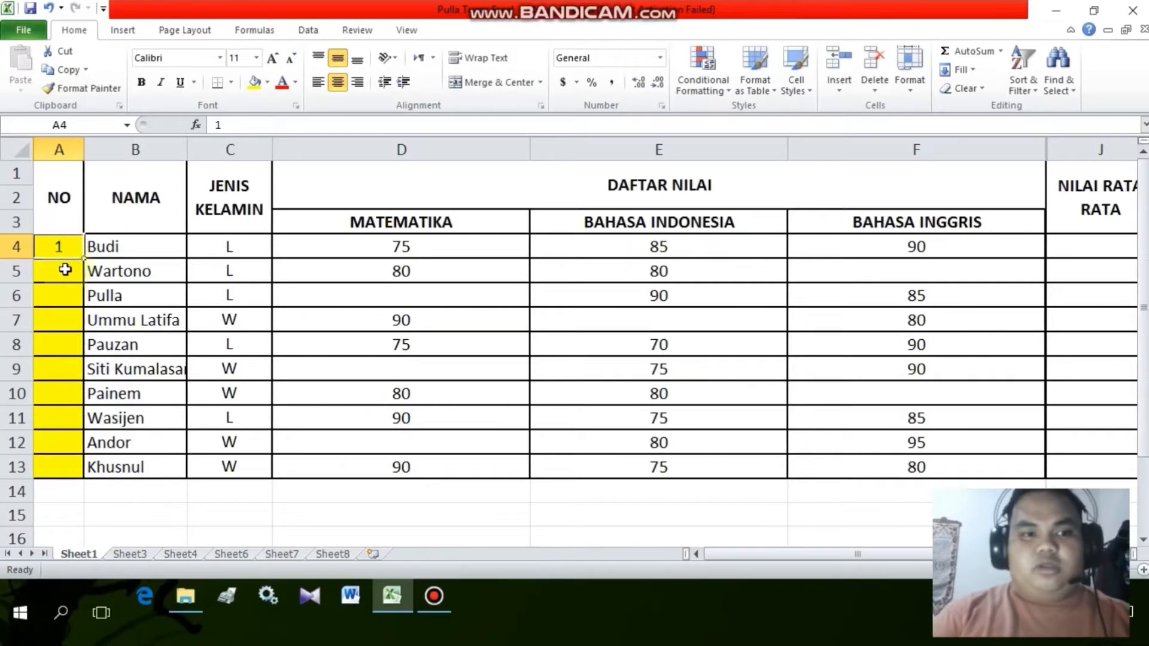
{"action": "left_click", "coordinate": [65, 270]}
{"action": "type", "text": "="}
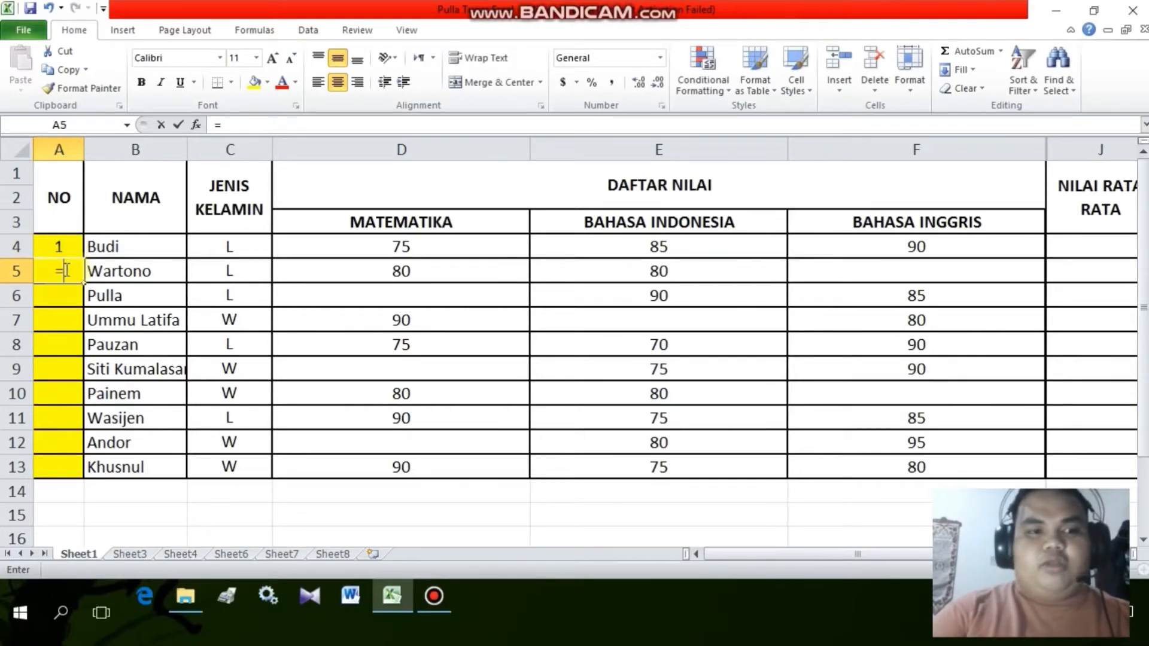
{"action": "left_click", "coordinate": [58, 248]}
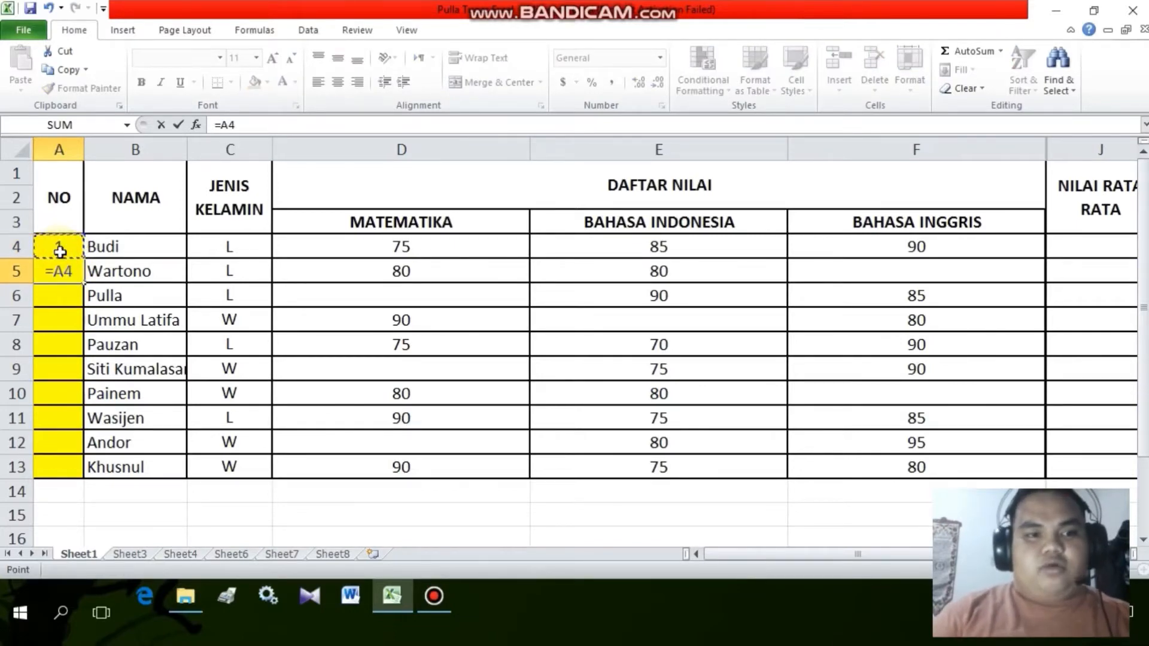
{"action": "type", "text": "+1"}
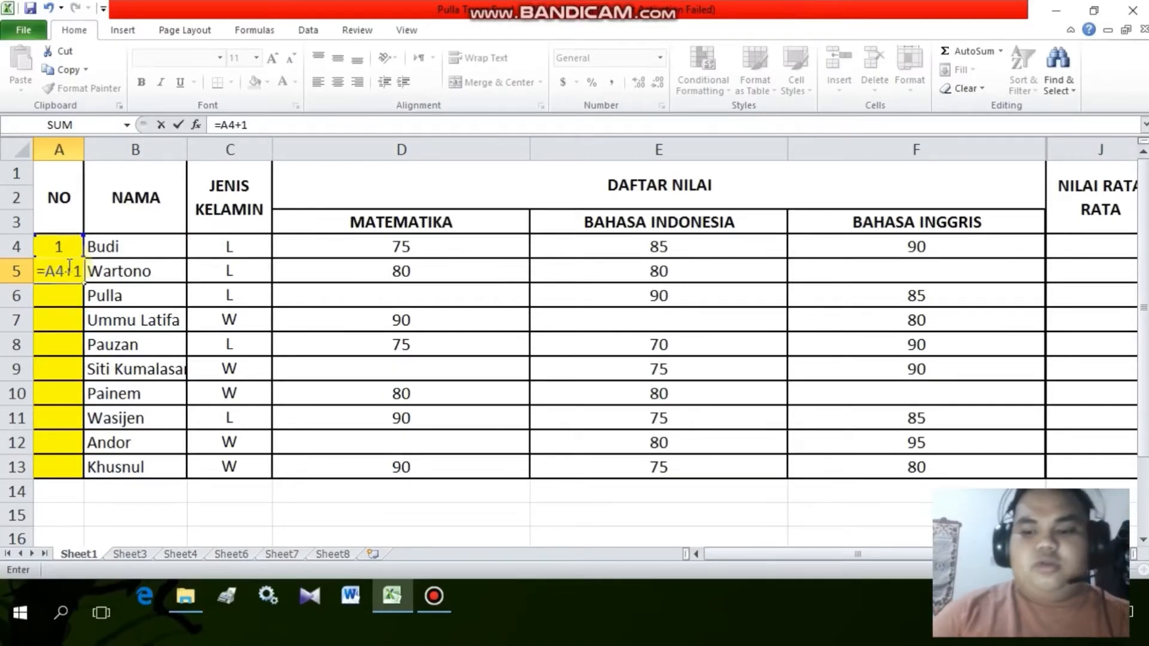
{"action": "key", "text": "Return"}
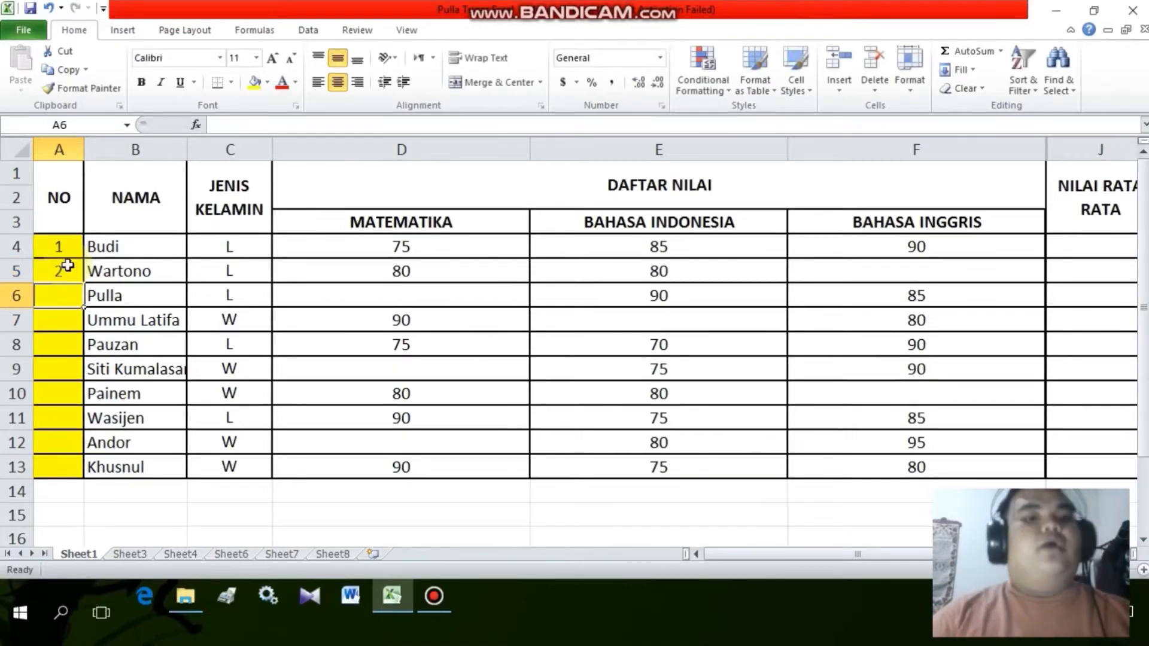
- Clear cell A5 in the NO column and re-enter the numbering formula =A4+1
{"action": "left_click", "coordinate": [68, 276]}
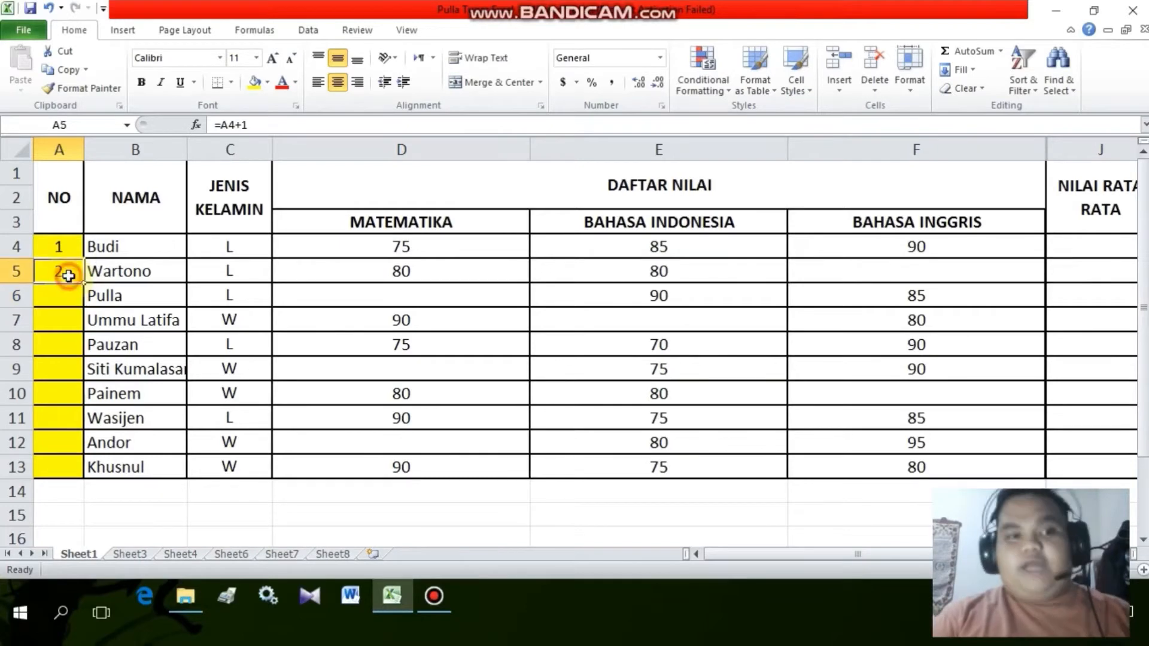
{"action": "key", "text": "BackSpace"}
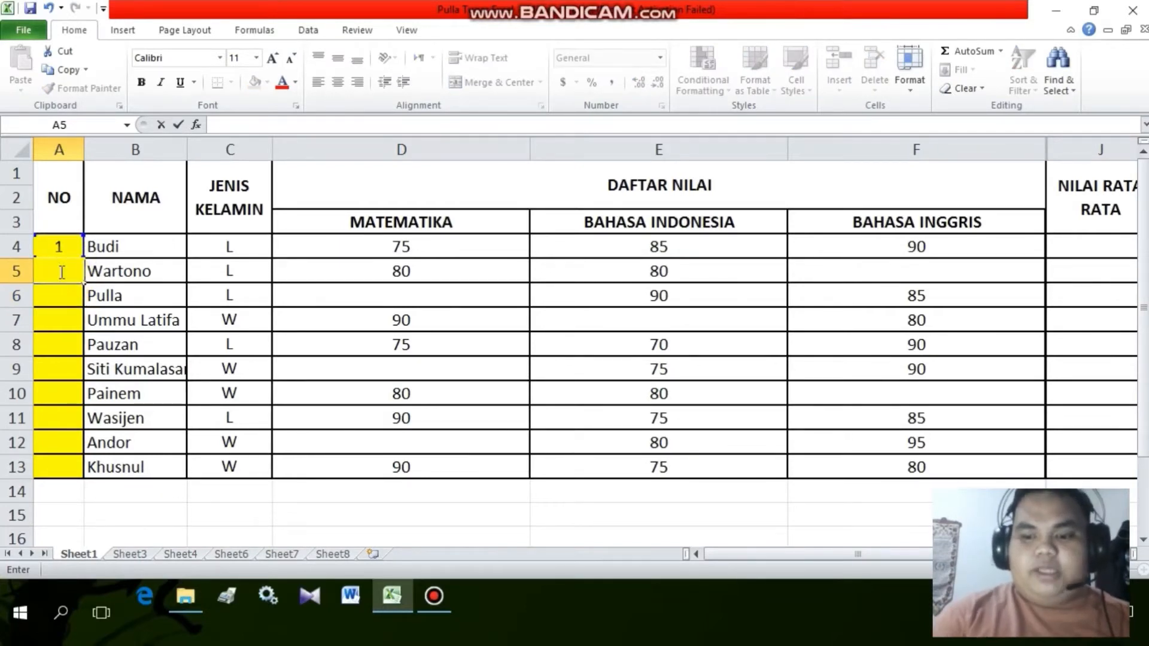
{"action": "type", "text": "="}
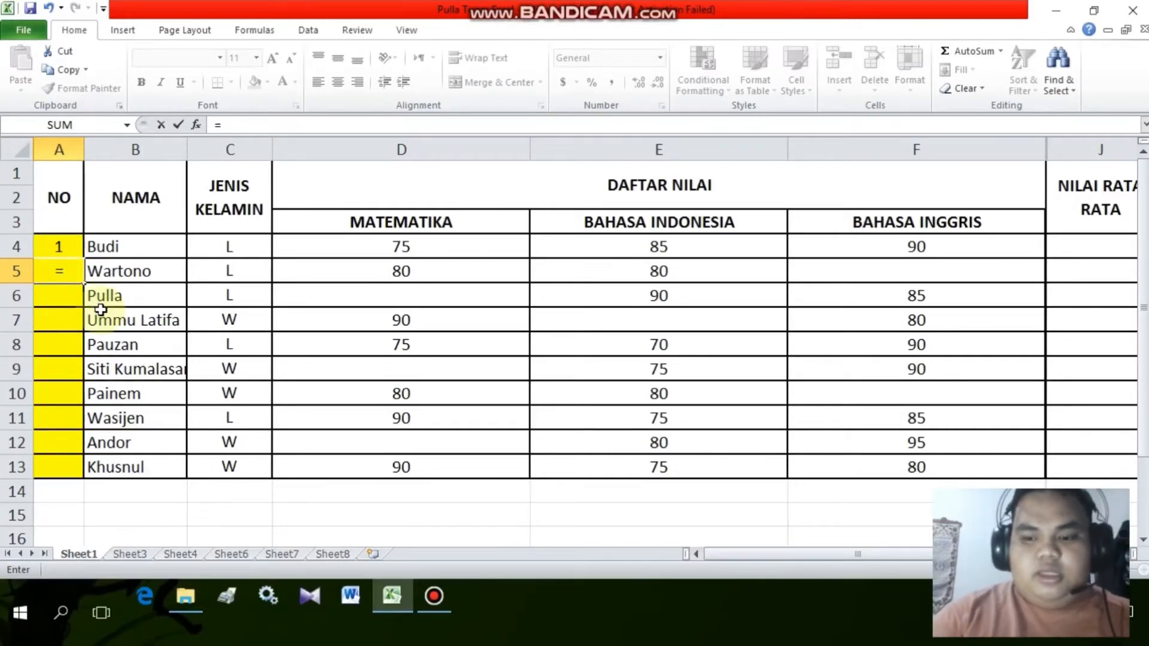
{"action": "left_click", "coordinate": [60, 245]}
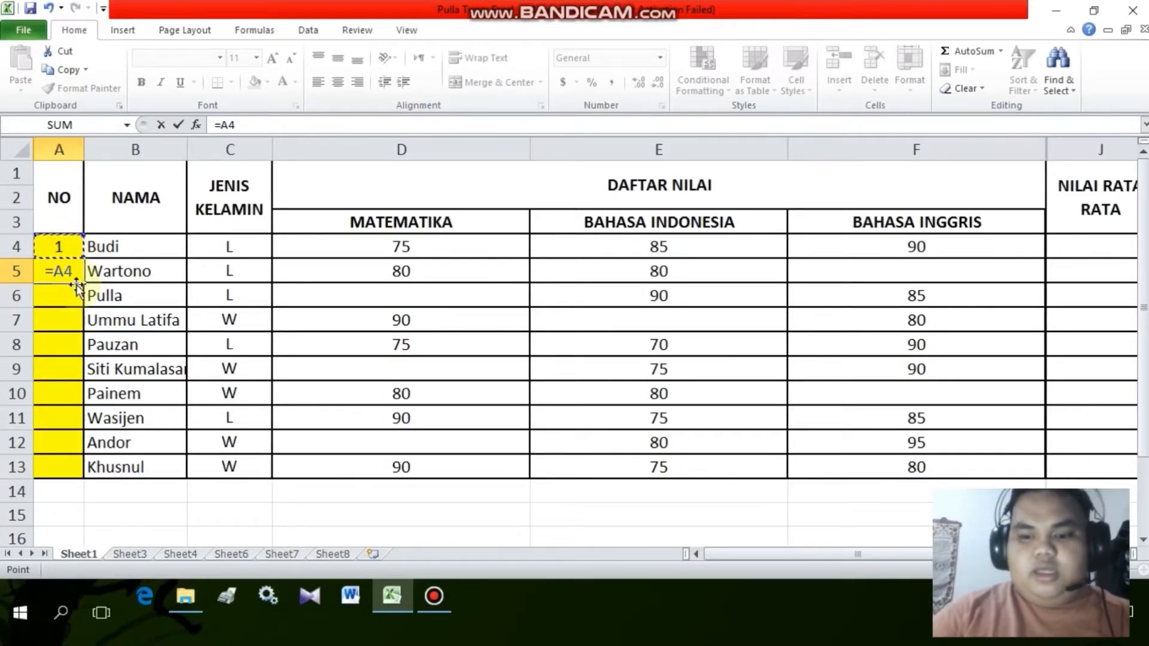
{"action": "type", "text": "+1"}
{"action": "key", "text": "Return"}
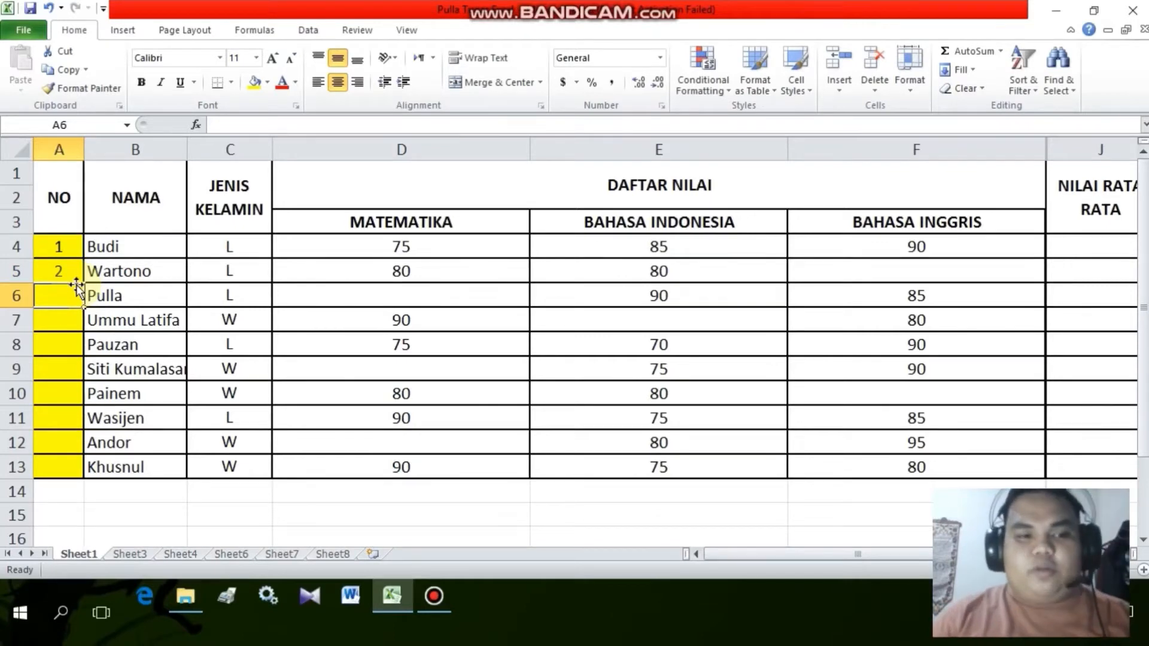
- On Sheet3, count the filled MATEMATIKA scores in cell D15 with the formula =COUNTA(D4:D13)
{"action": "left_click", "coordinate": [130, 555]}
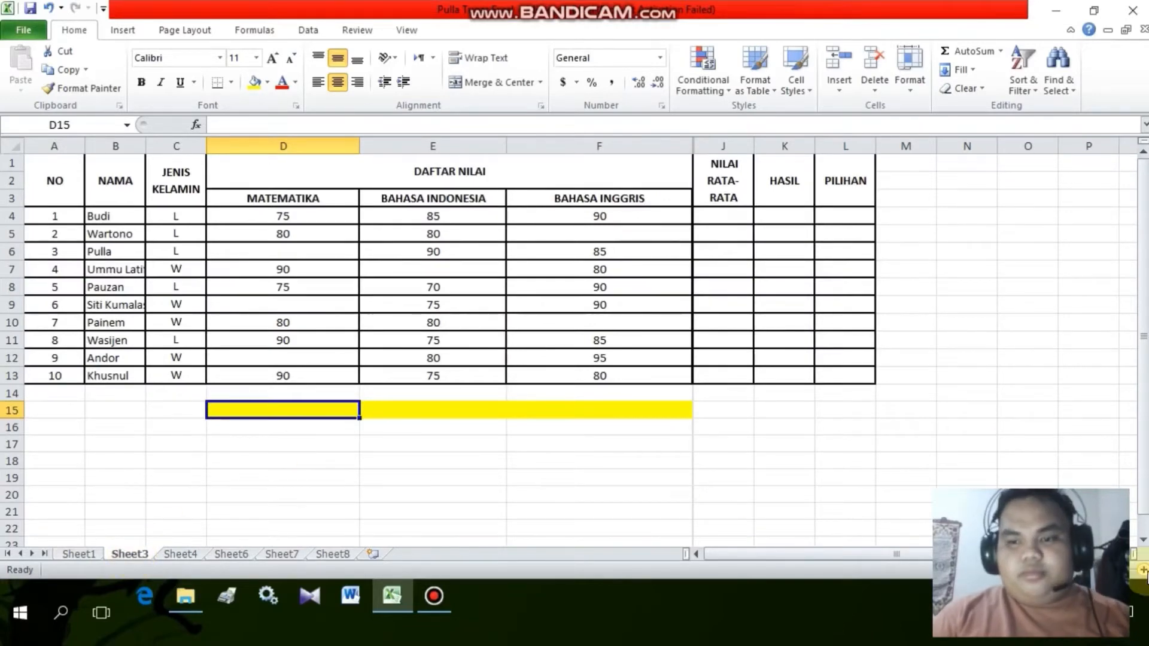
{"action": "left_click", "coordinate": [1143, 571]}
{"action": "left_click", "coordinate": [1144, 571]}
{"action": "left_click", "coordinate": [1143, 571]}
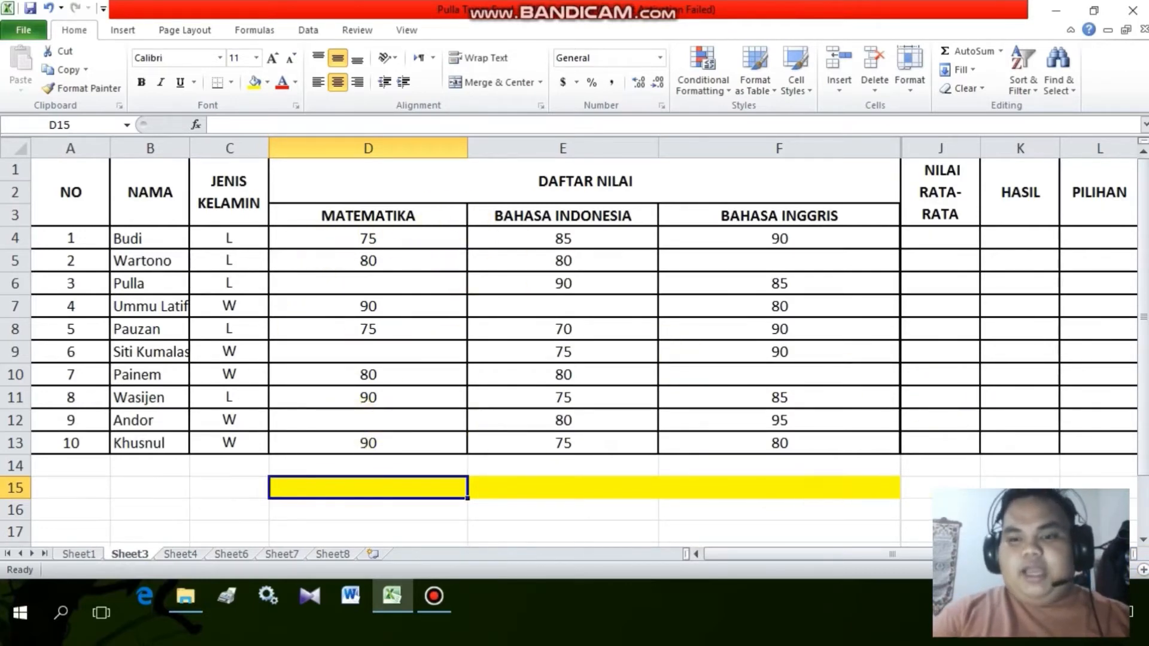
{"action": "left_click", "coordinate": [1143, 571]}
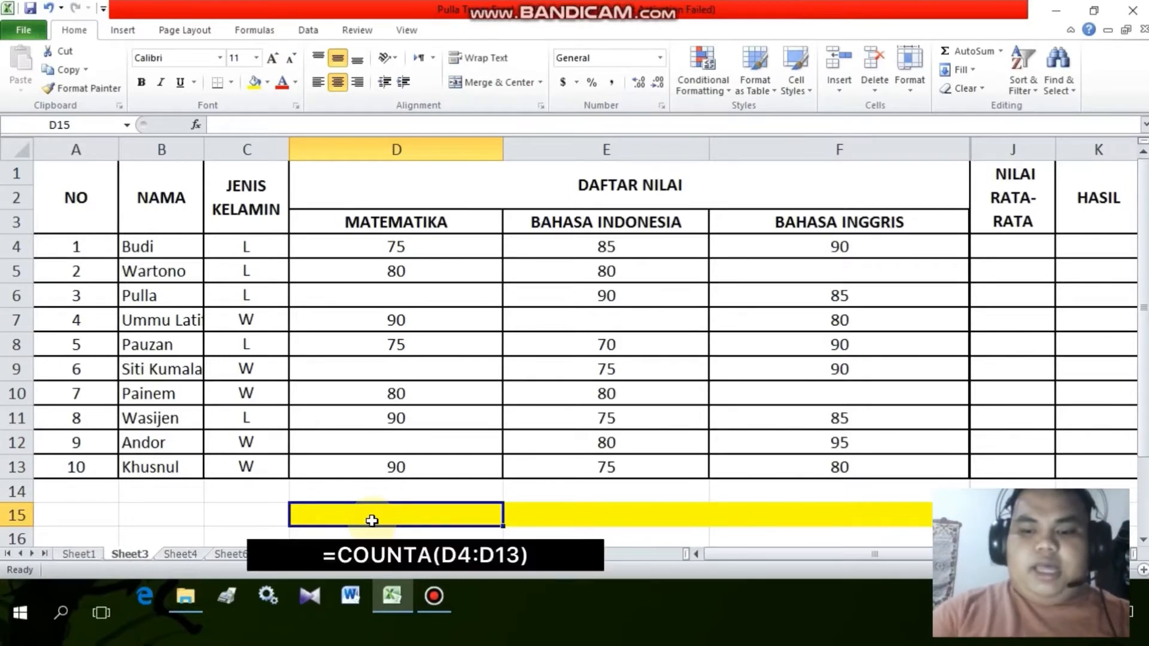
{"action": "type", "text": "="}
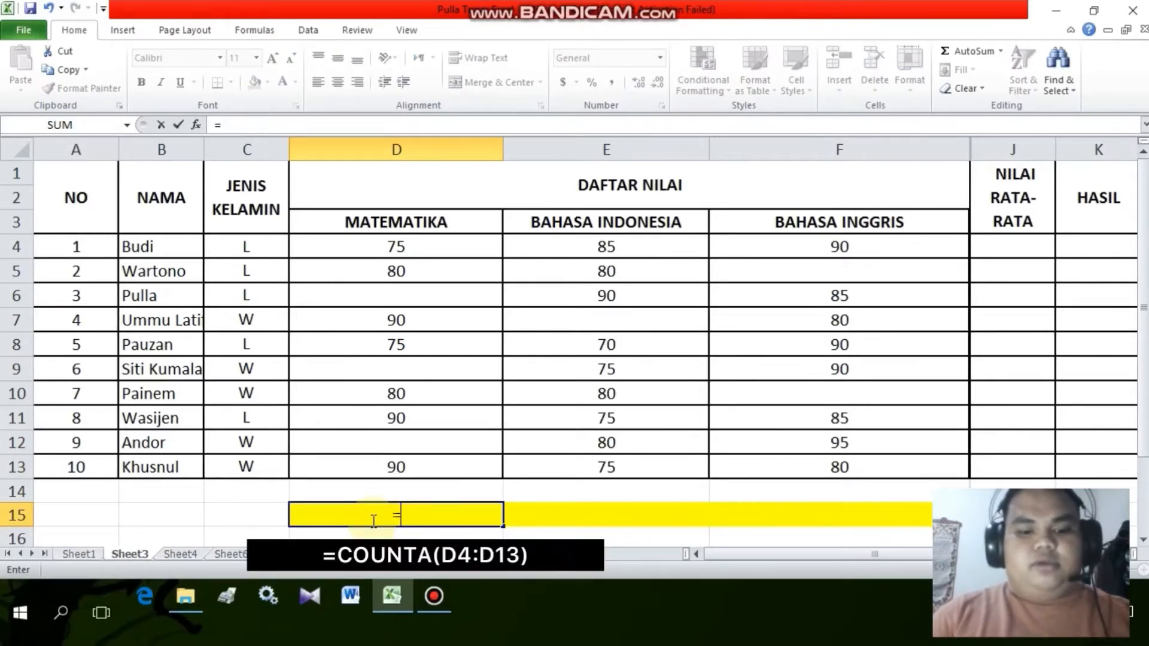
{"action": "type", "text": "coun"}
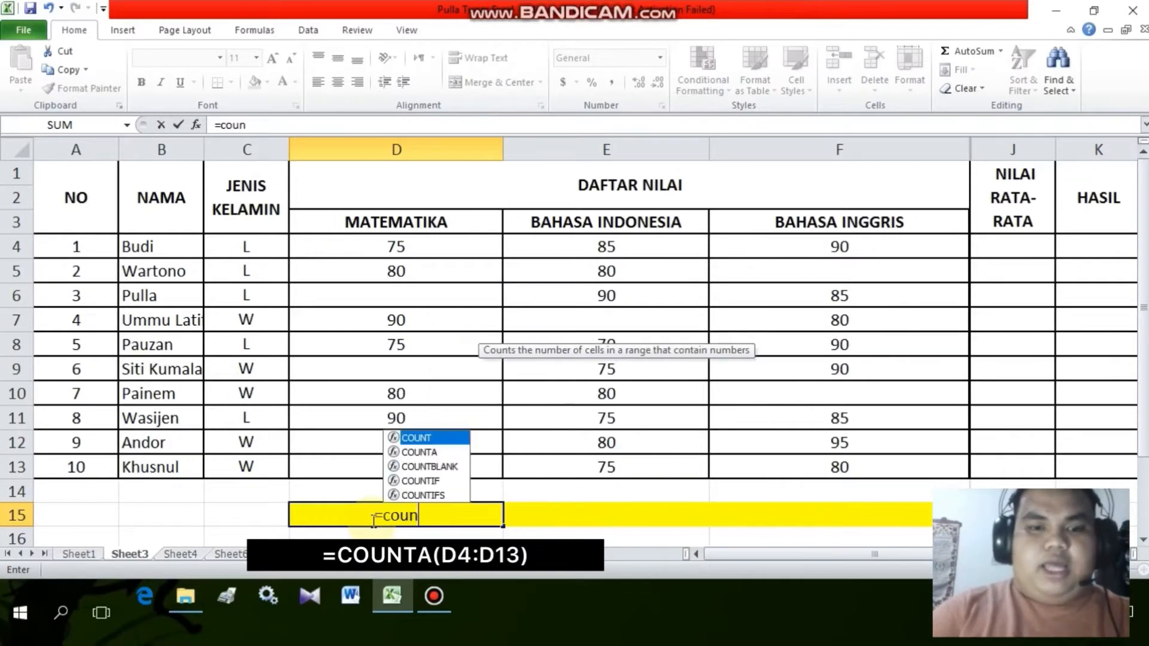
{"action": "double_click", "coordinate": [443, 458]}
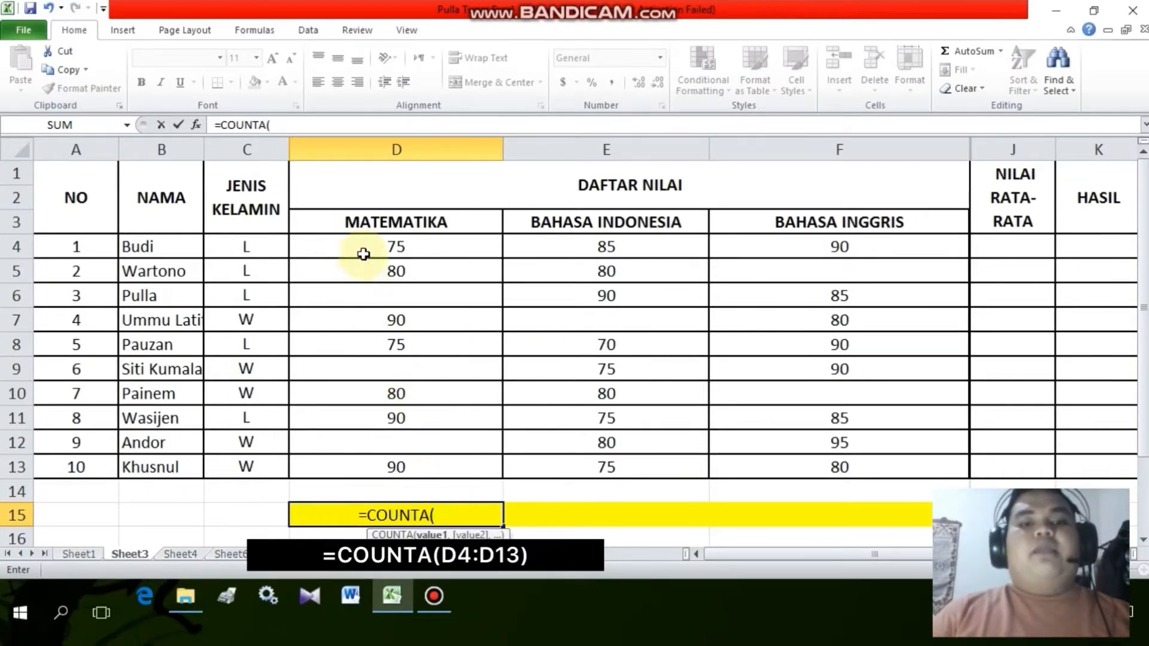
{"action": "left_click_drag", "start_coordinate": [363, 250], "coordinate": [411, 467]}
{"action": "type", "text": ")"}
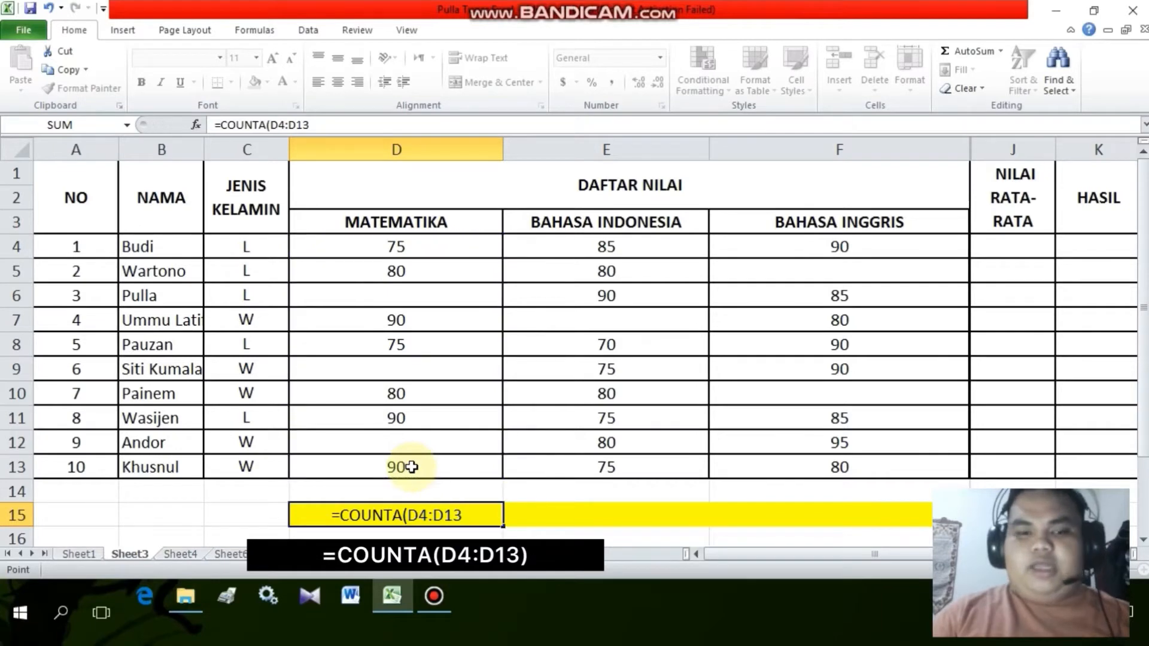
{"action": "key", "text": "Return"}
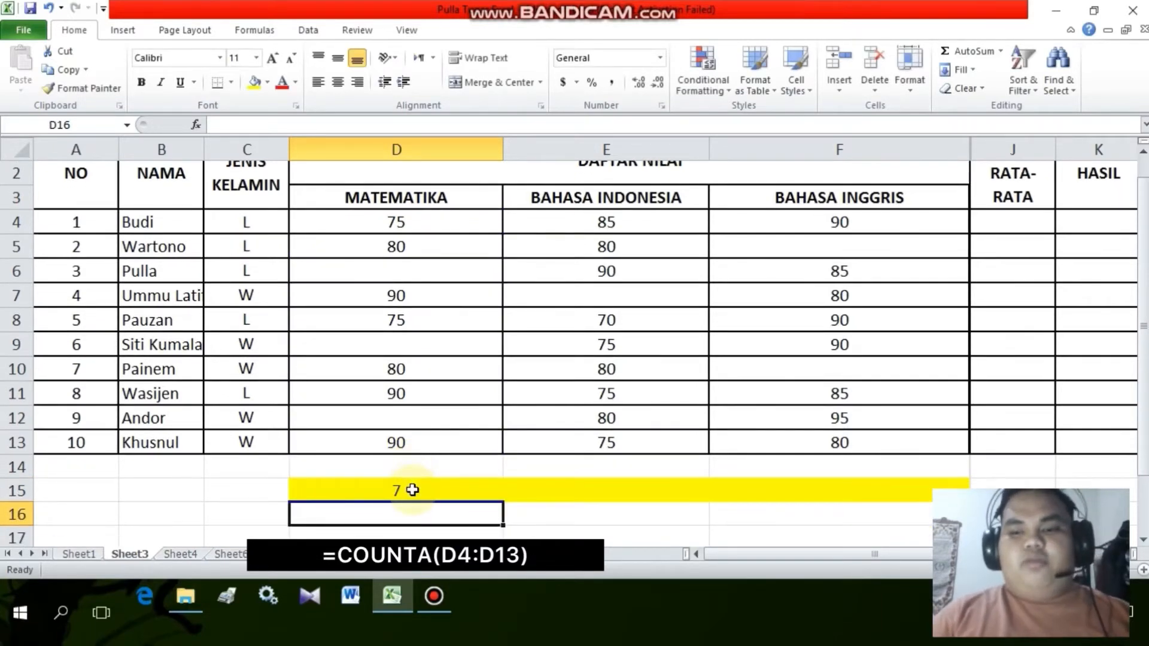
- Count the filled BAHASA INDONESIA scores in cell E15 with a COUNTA formula over E4:E13
{"action": "left_click", "coordinate": [1144, 570]}
{"action": "left_click", "coordinate": [1144, 570]}
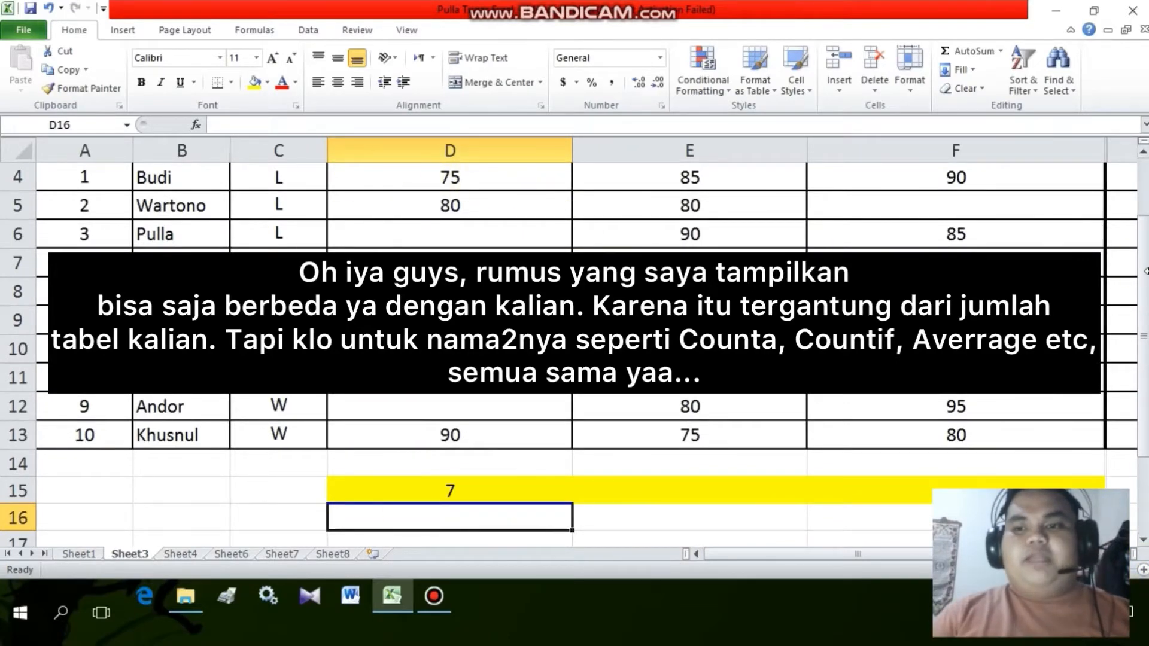
{"action": "left_click_drag", "start_coordinate": [1145, 274], "coordinate": [1144, 245]}
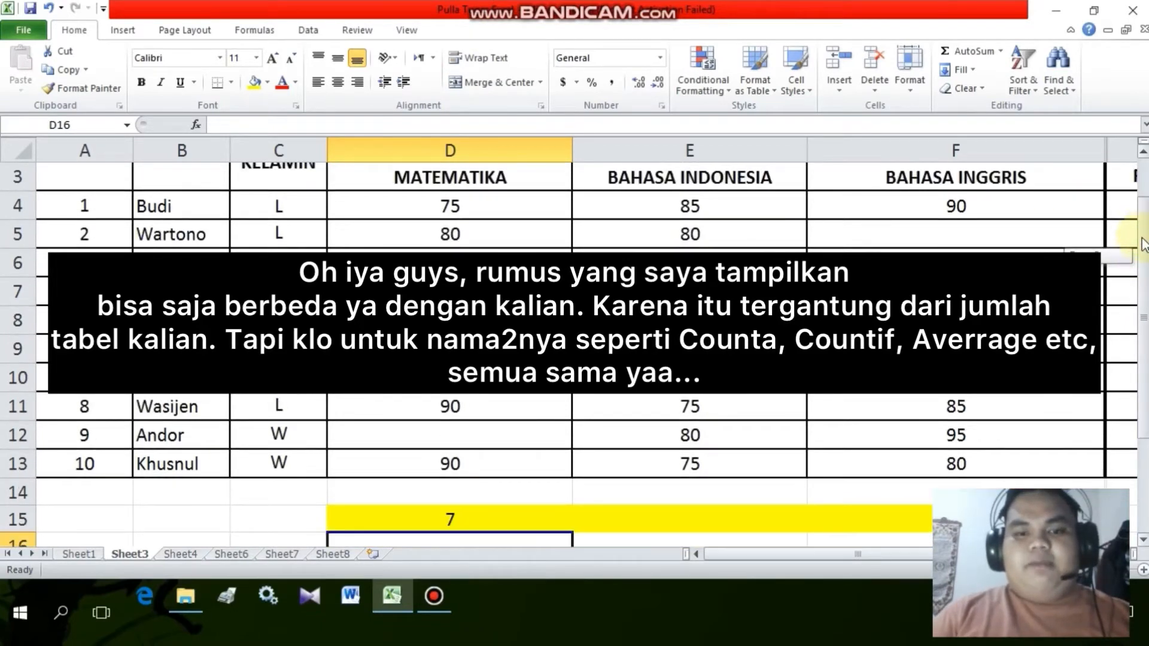
{"action": "left_click", "coordinate": [635, 205]}
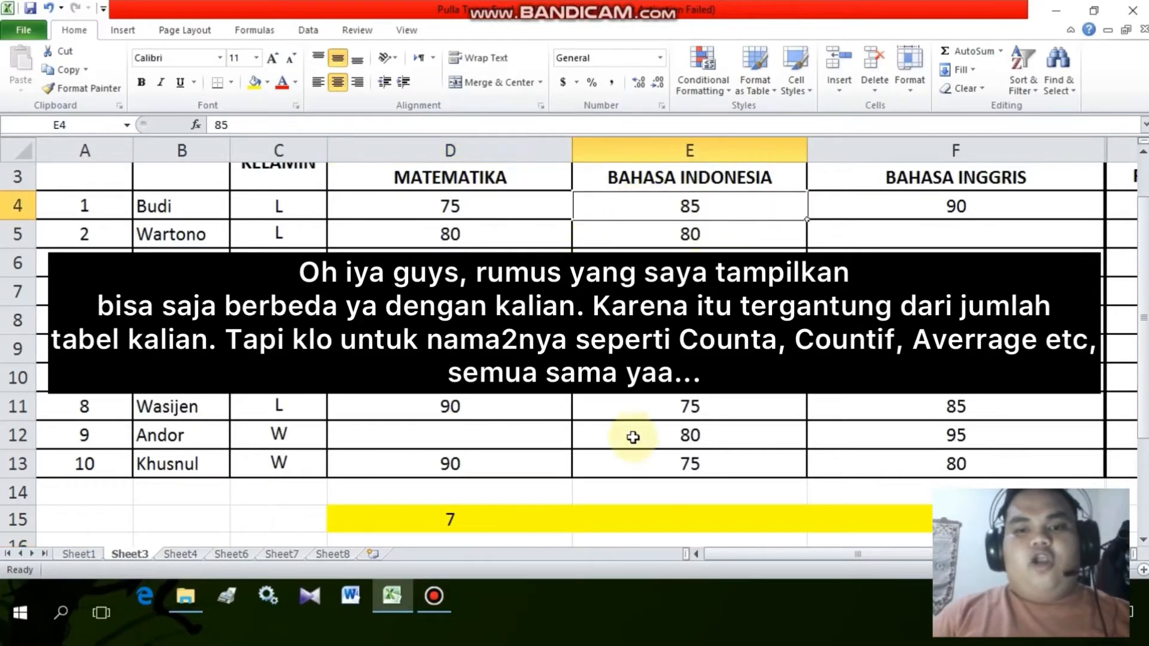
{"action": "left_click", "coordinate": [698, 519]}
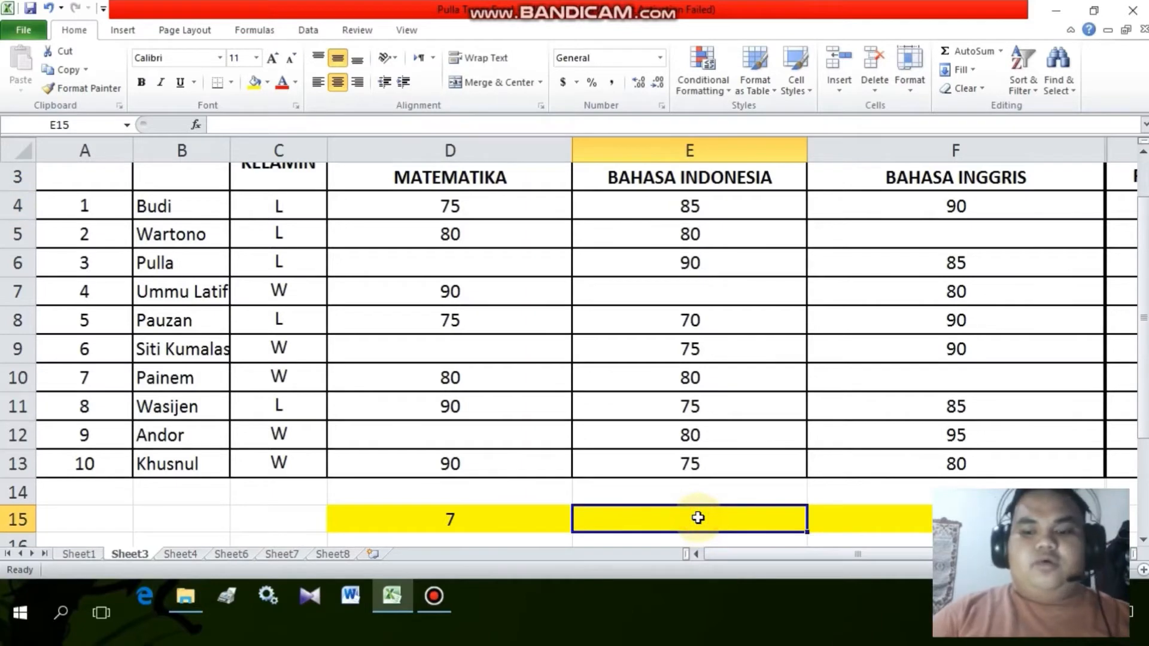
{"action": "type", "text": "="}
{"action": "type", "text": "coun"}
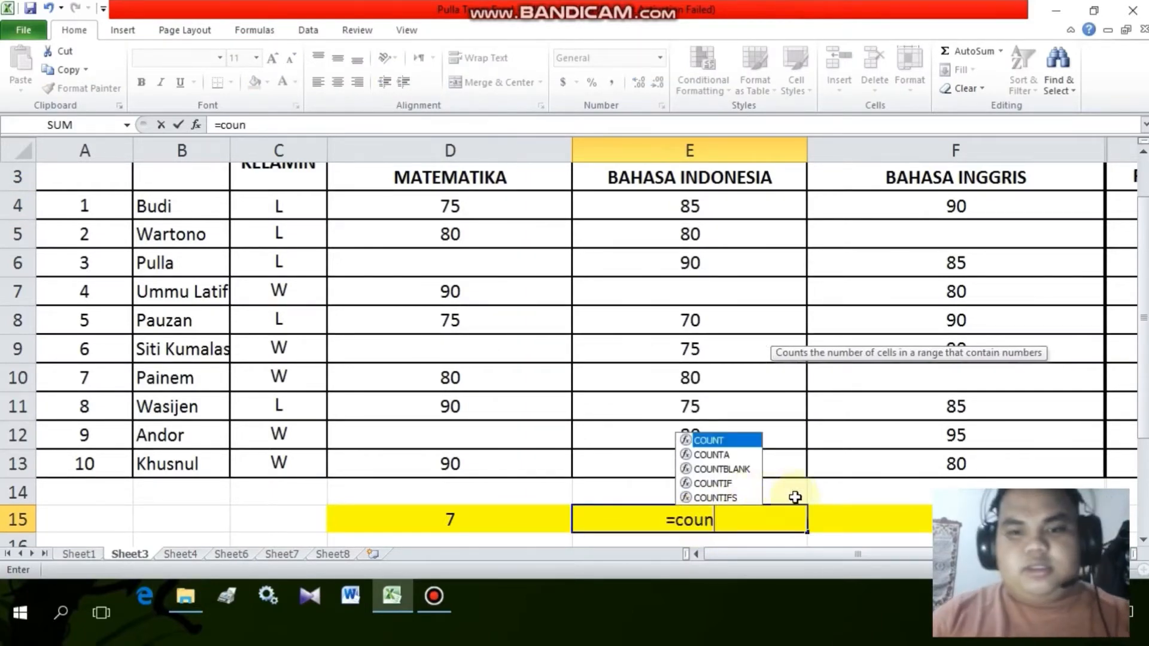
{"action": "double_click", "coordinate": [718, 454]}
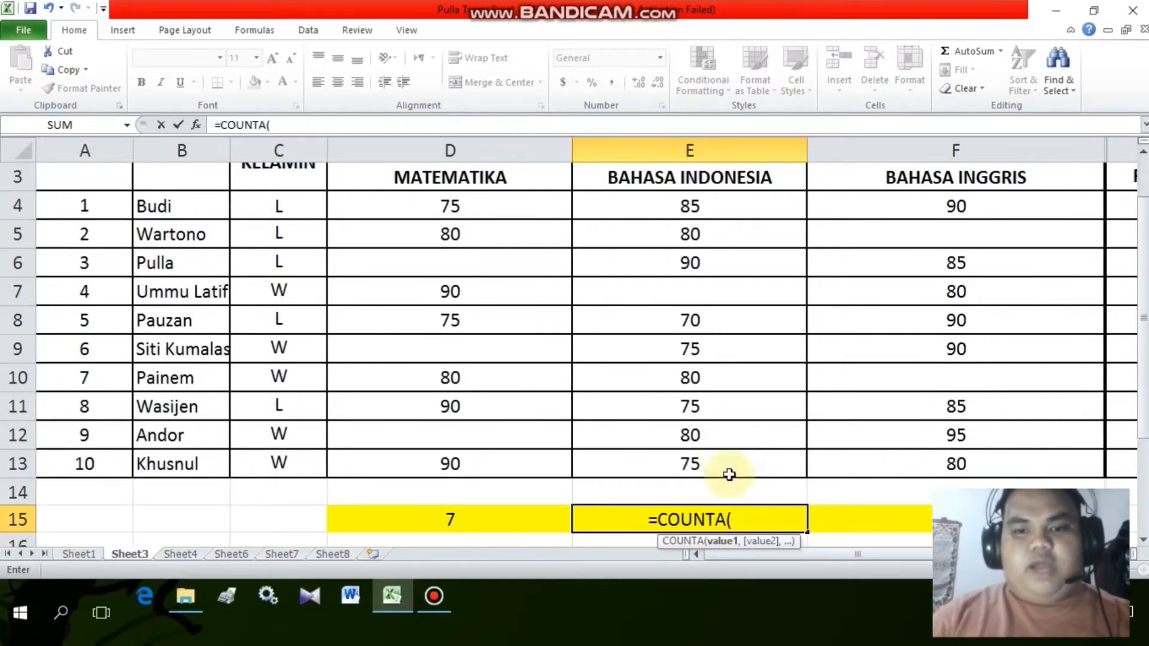
{"action": "left_click_drag", "start_coordinate": [681, 211], "coordinate": [731, 472]}
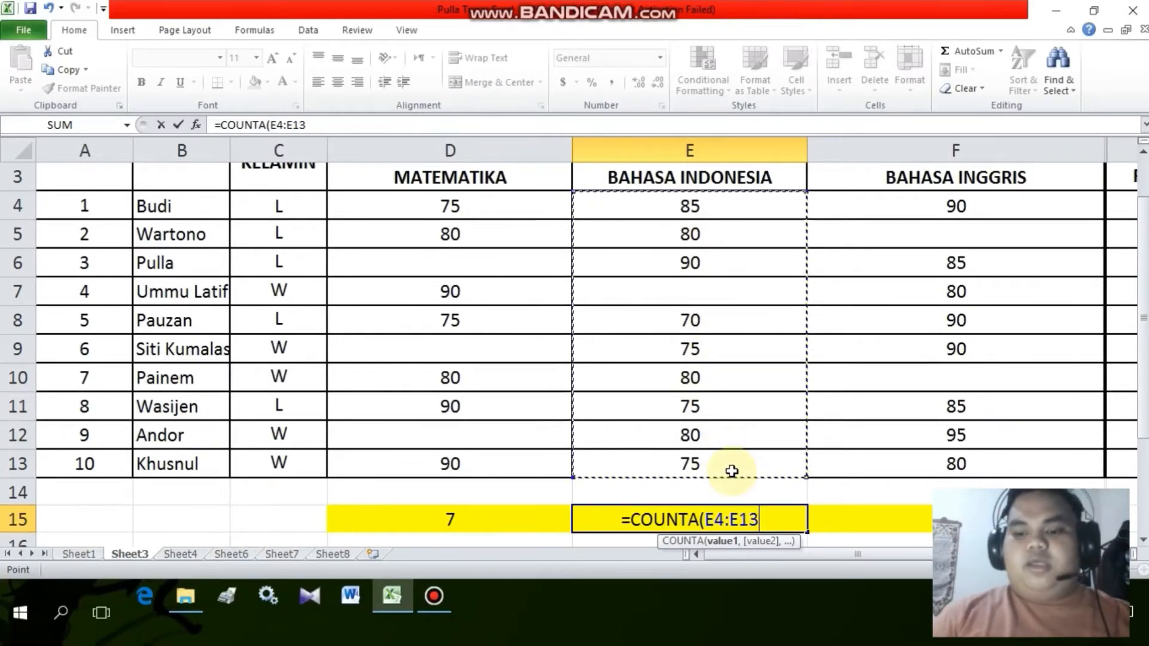
{"action": "key", "text": "Return"}
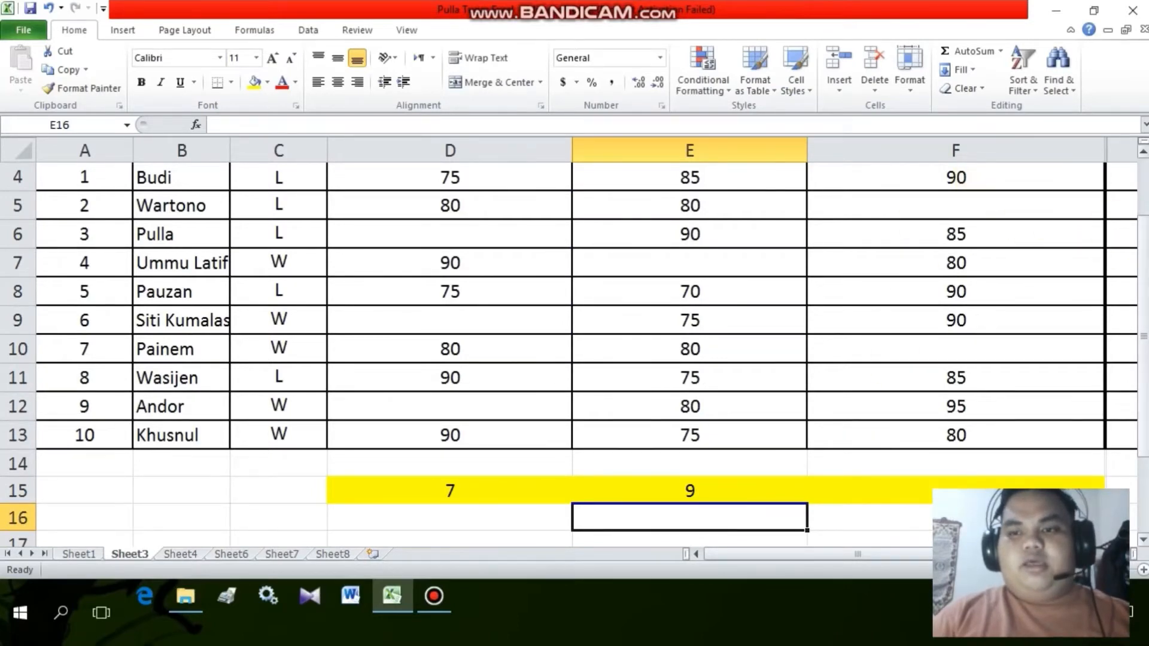
- Start entering a count formula for the BAHASA INGGRIS scores in cell F15
{"action": "left_click_drag", "start_coordinate": [1144, 246], "coordinate": [1143, 225]}
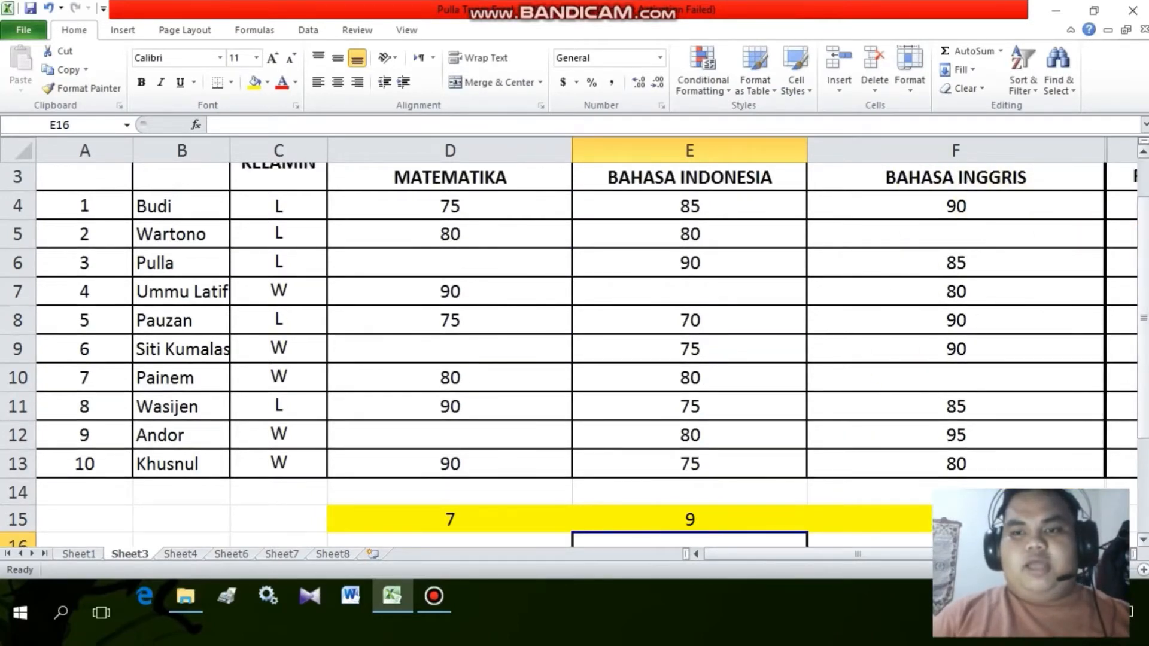
{"action": "left_click", "coordinate": [878, 519]}
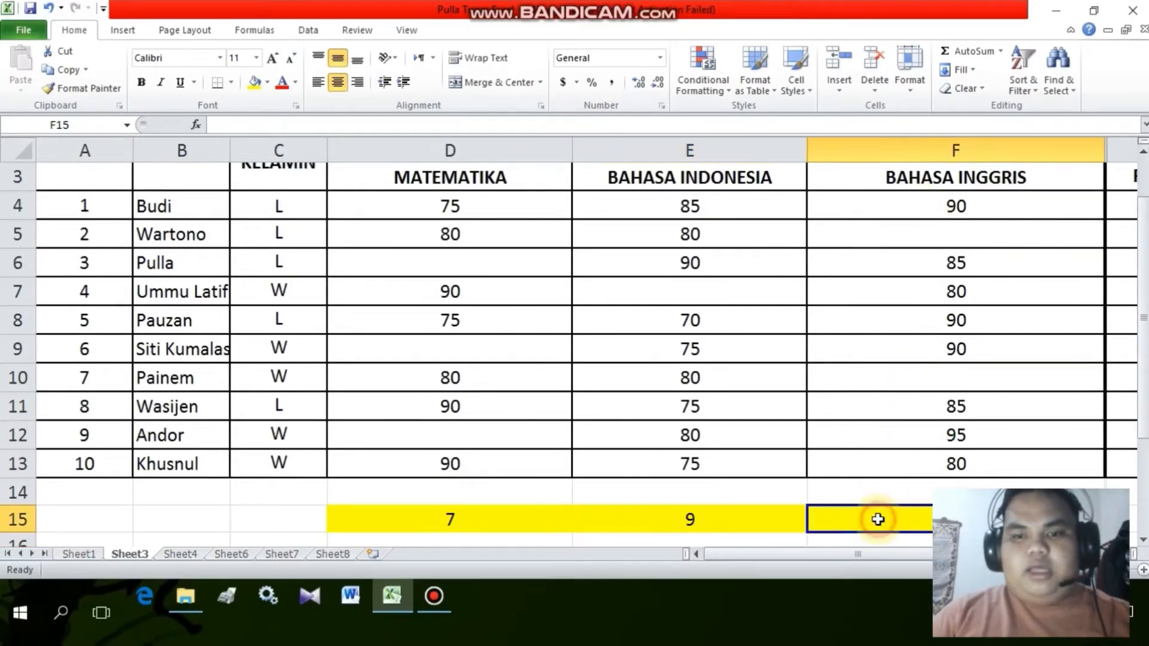
{"action": "type", "text": "coun"}
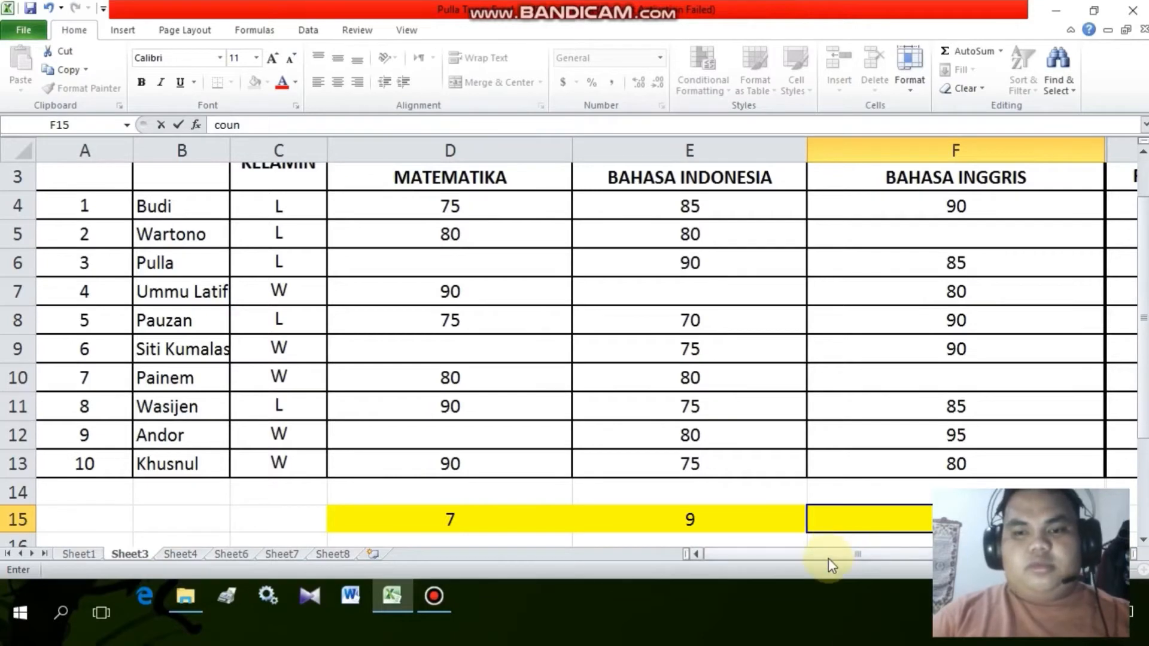
- On Sheet4, total the MATEMATIKA scores in cell D15 with the formula =SUM(D4:D13)
{"action": "left_click", "coordinate": [189, 555]}
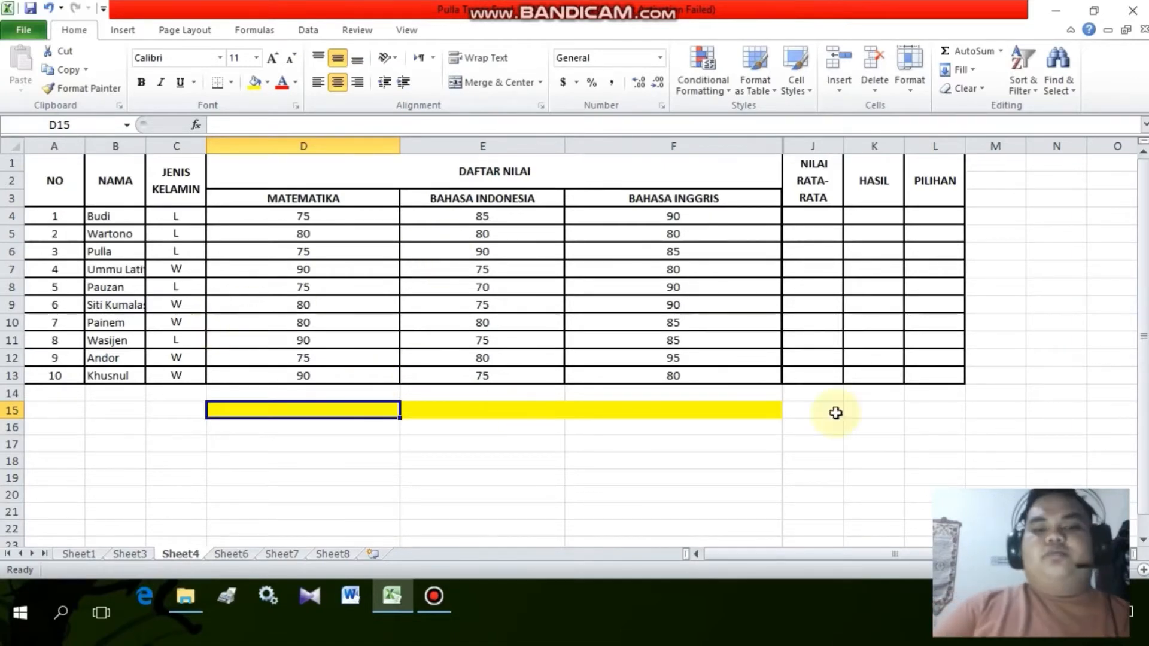
{"action": "left_click", "coordinate": [1143, 571]}
{"action": "left_click", "coordinate": [1143, 570]}
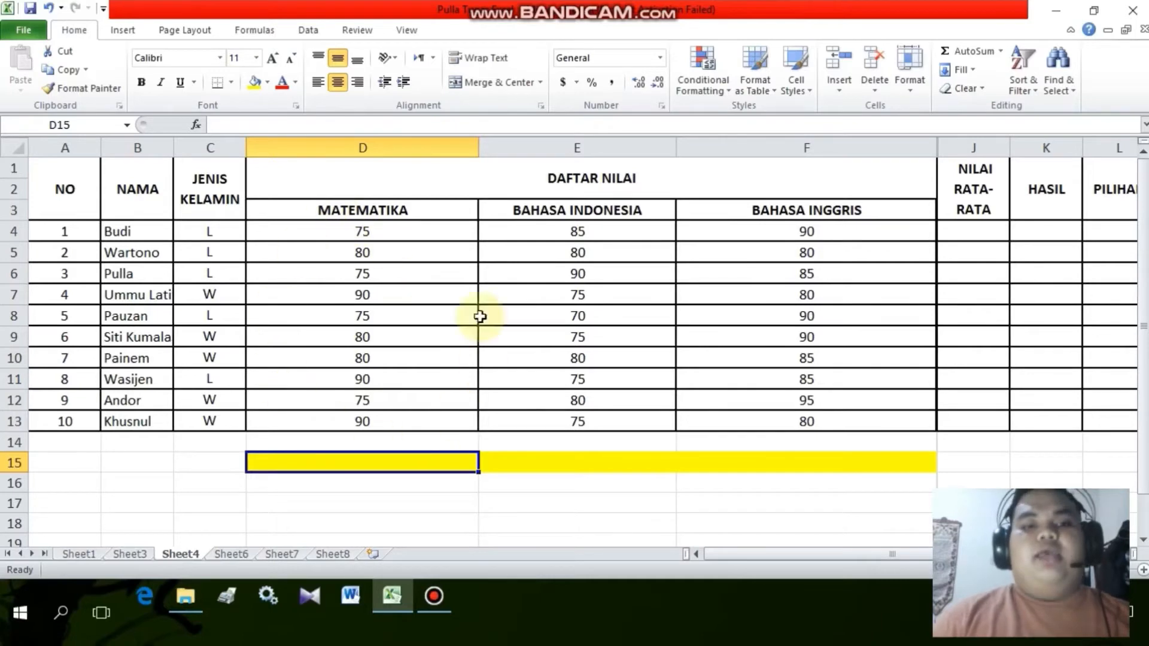
{"action": "left_click", "coordinate": [1144, 571]}
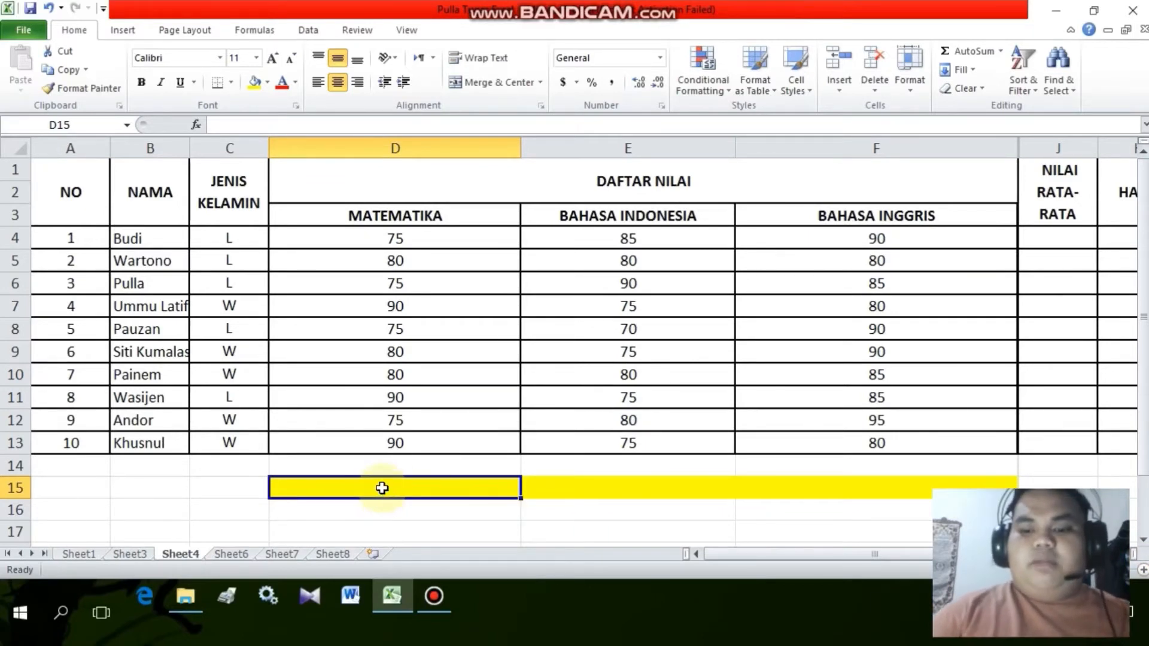
{"action": "type", "text": "="}
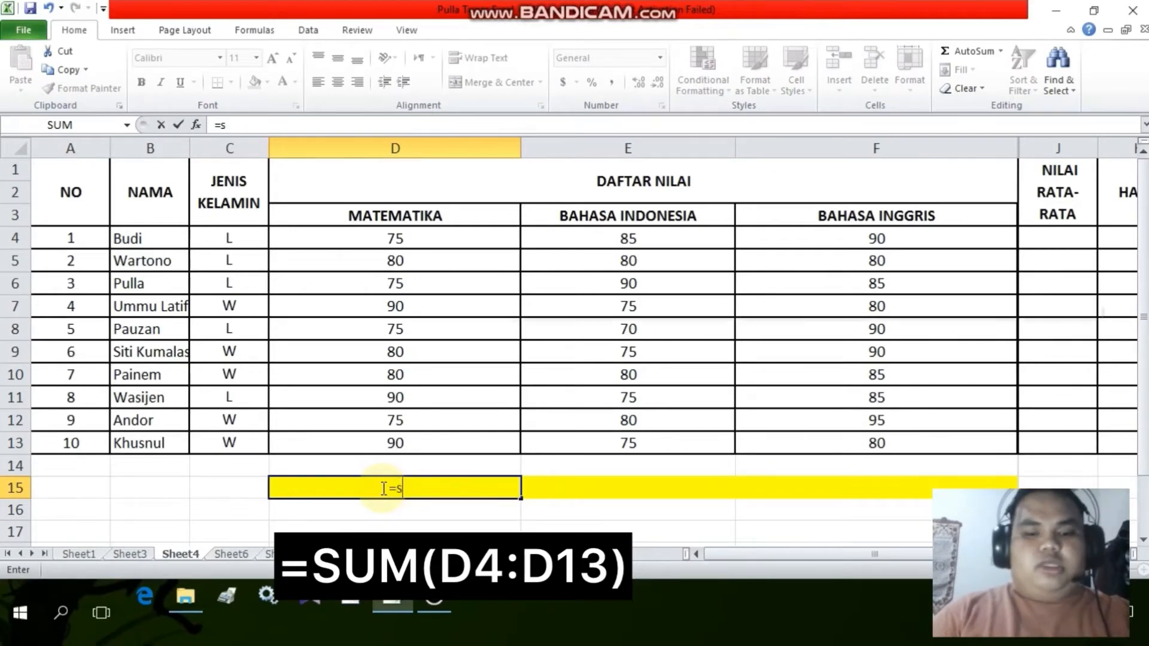
{"action": "type", "text": "sum"}
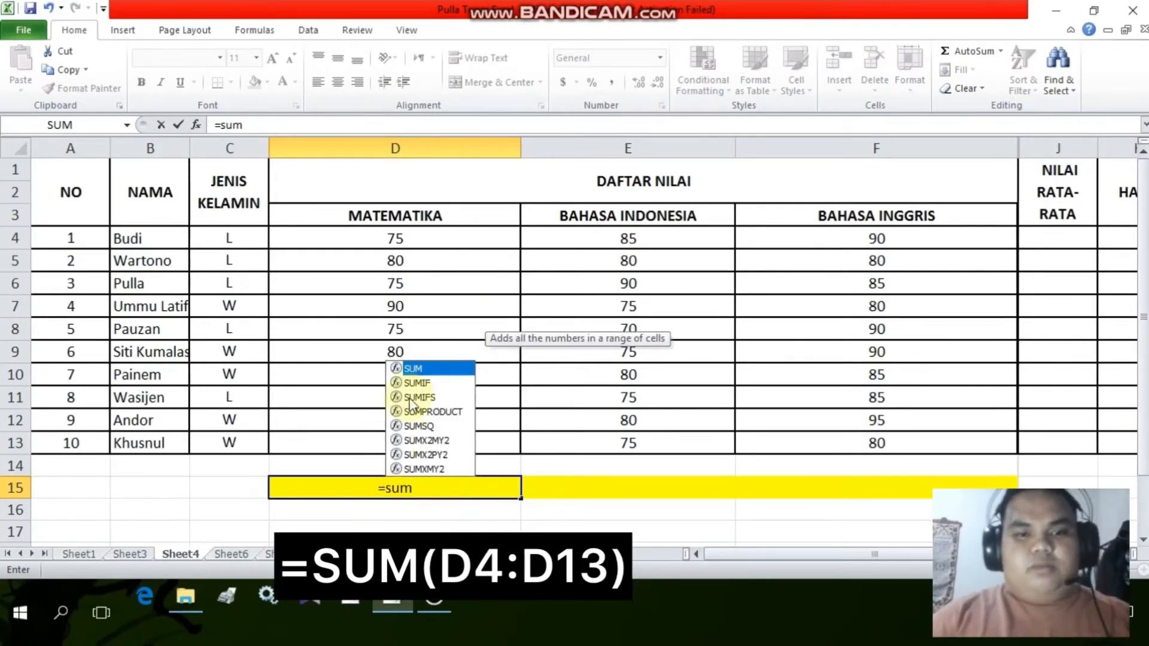
{"action": "double_click", "coordinate": [417, 368]}
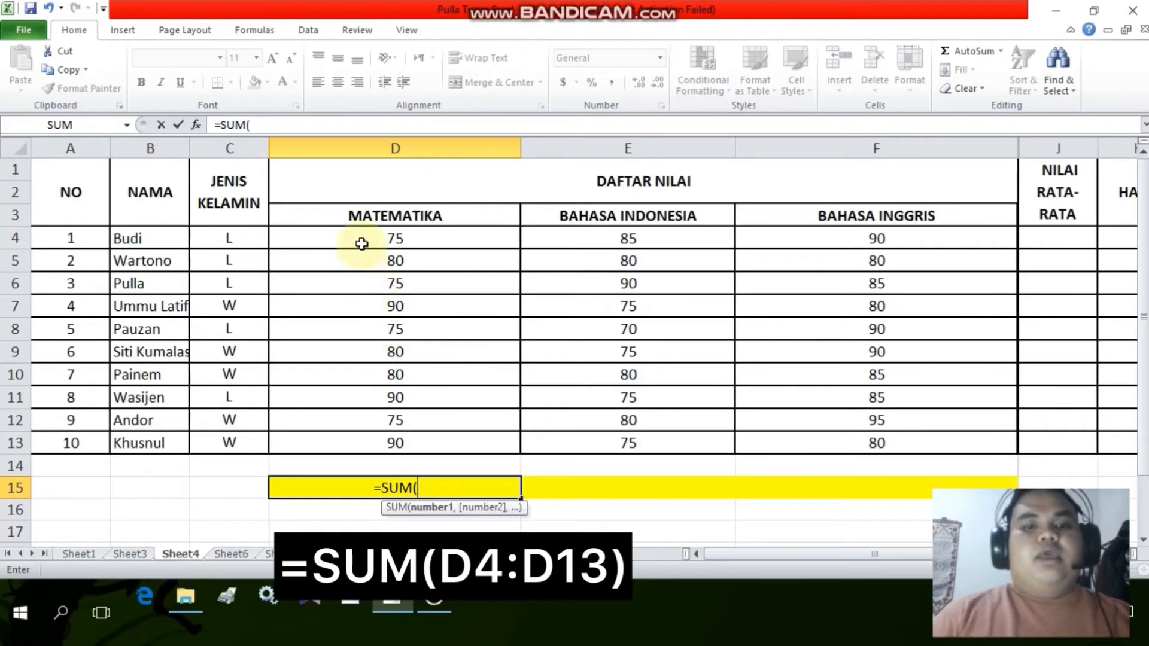
{"action": "left_click_drag", "start_coordinate": [361, 240], "coordinate": [405, 446]}
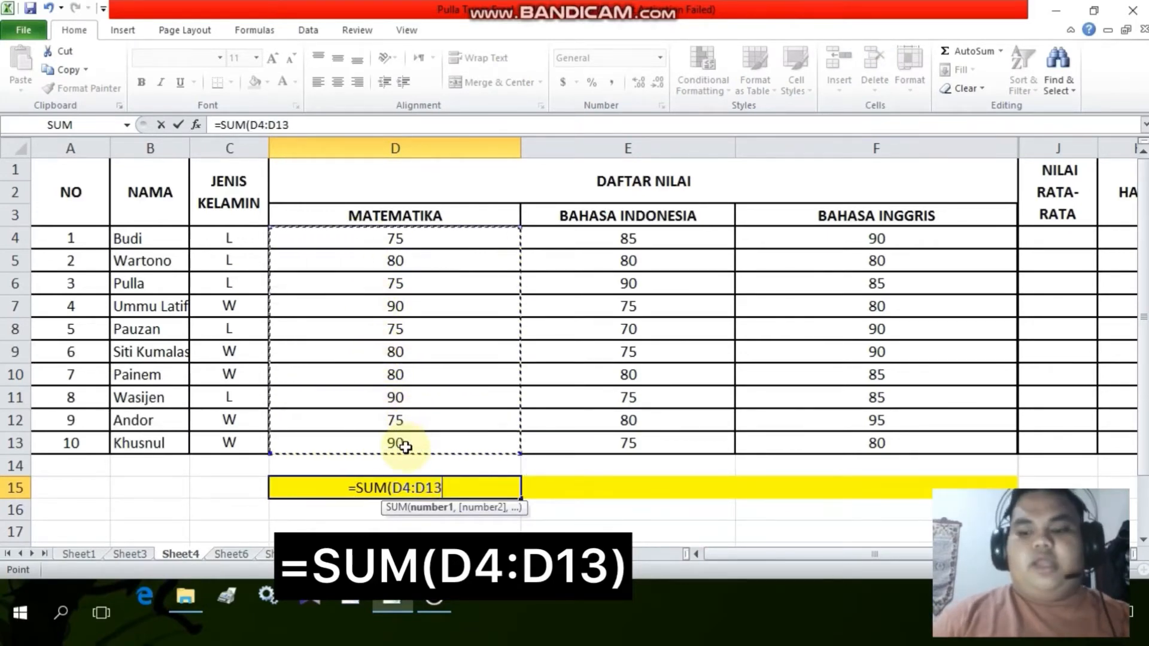
{"action": "key", "text": "Return"}
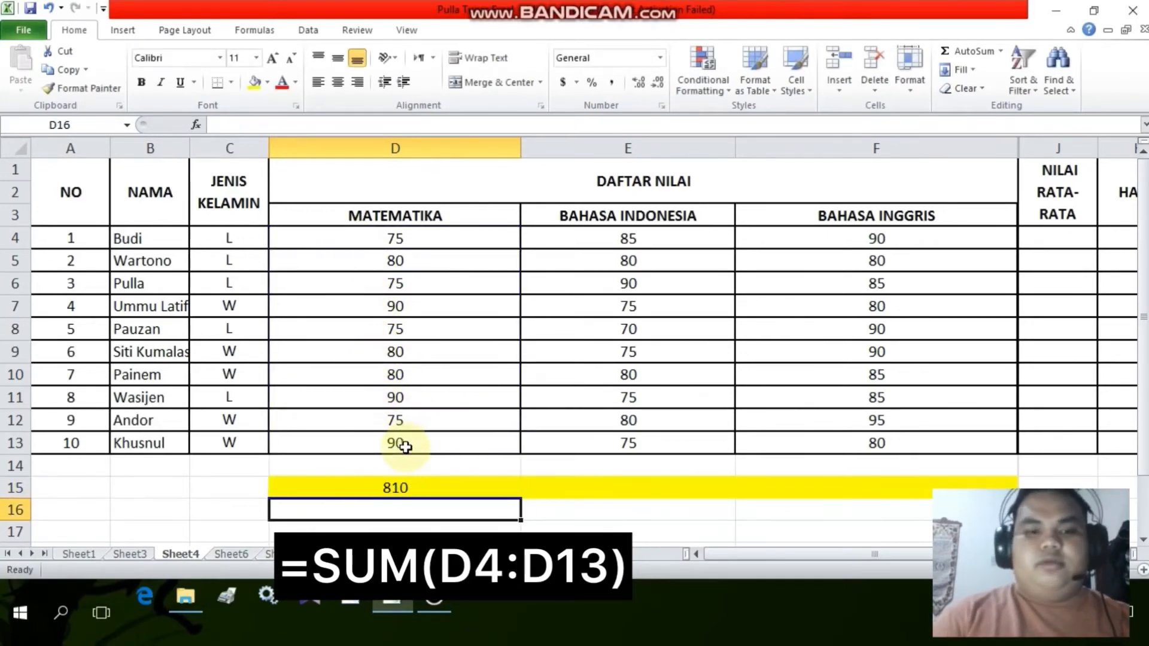
{"action": "left_click", "coordinate": [400, 489]}
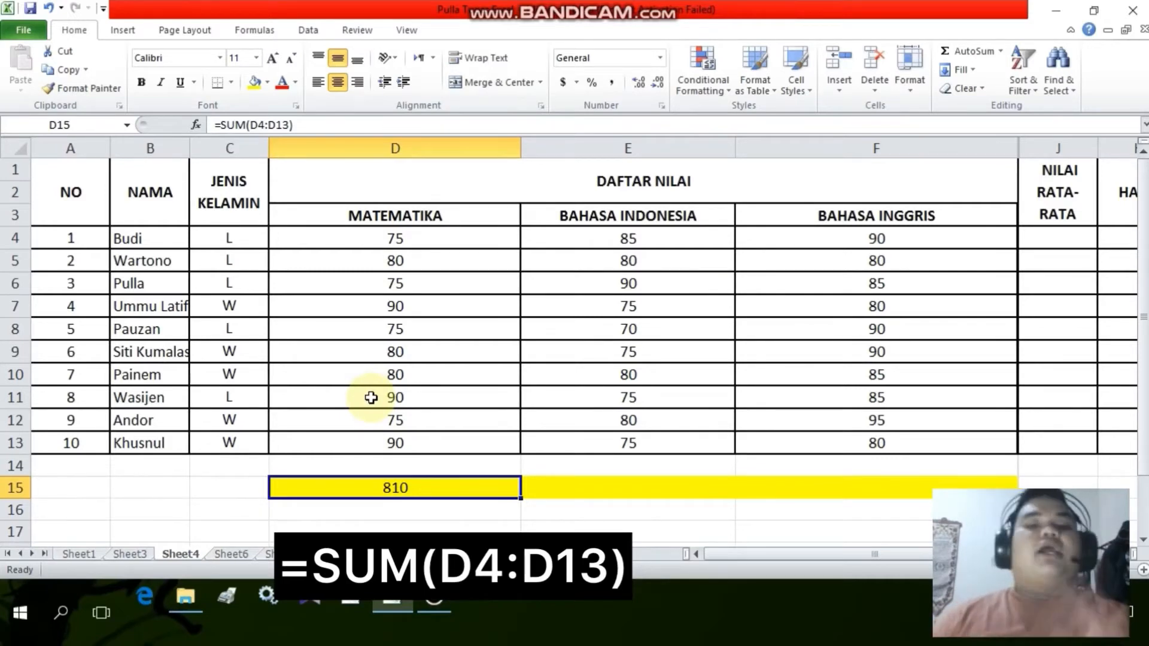
- Total the BAHASA INDONESIA scores in cell E15 with =SUM(E4:E13) and compare it with the formula in D15
{"action": "left_click", "coordinate": [613, 487]}
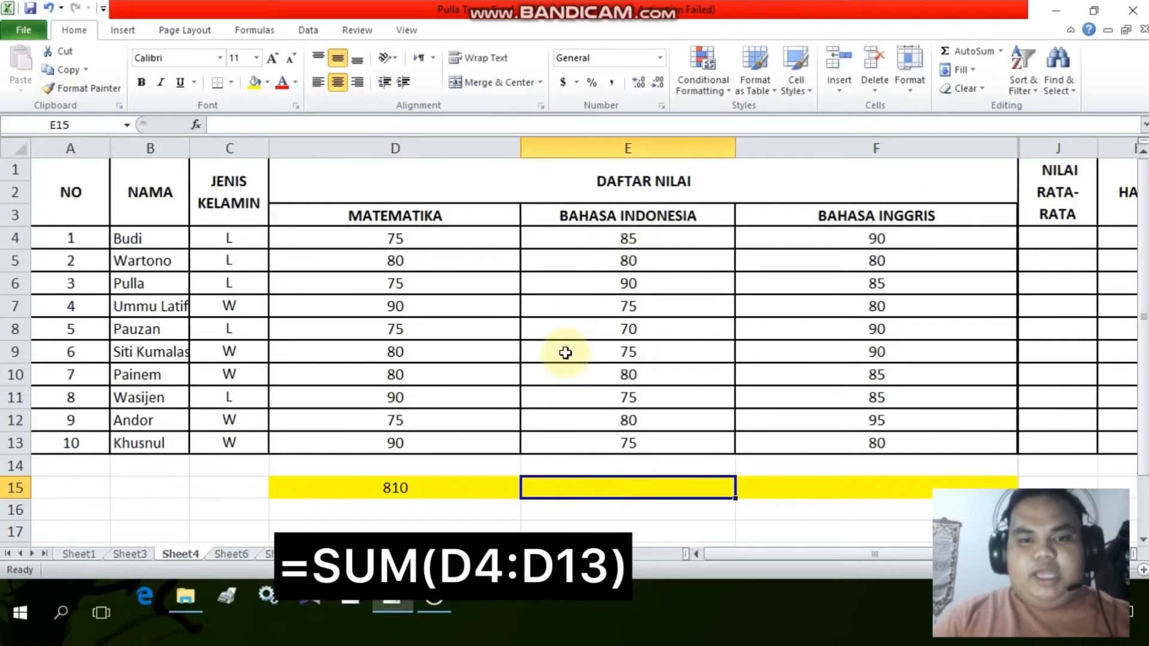
{"action": "type", "text": "="}
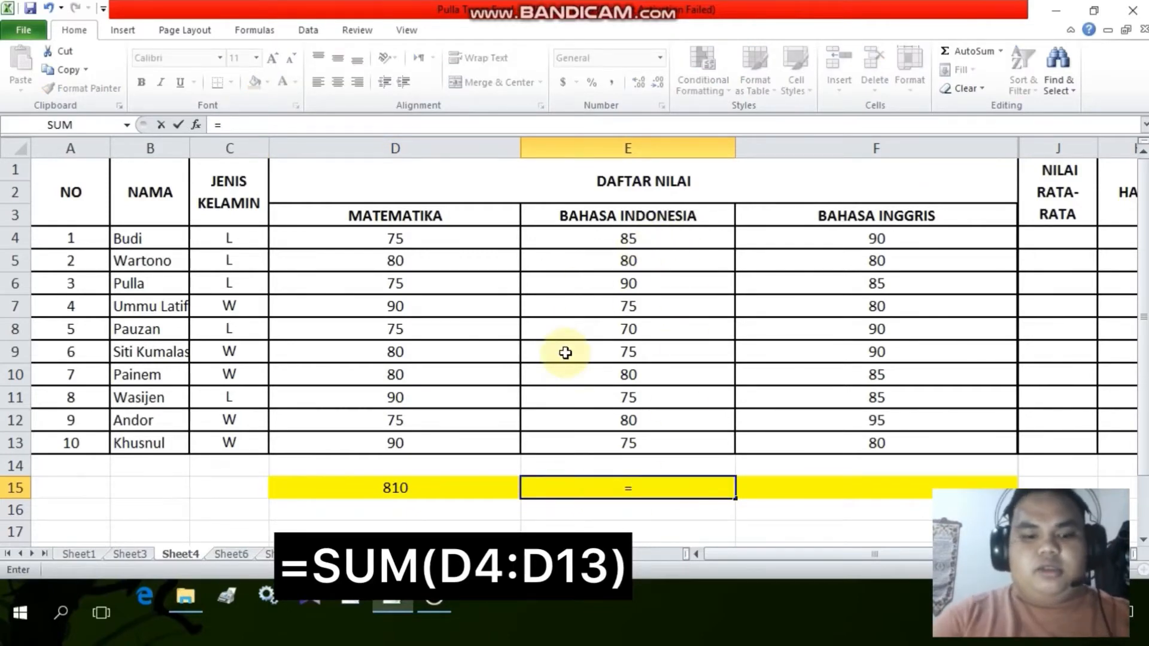
{"action": "type", "text": "sum"}
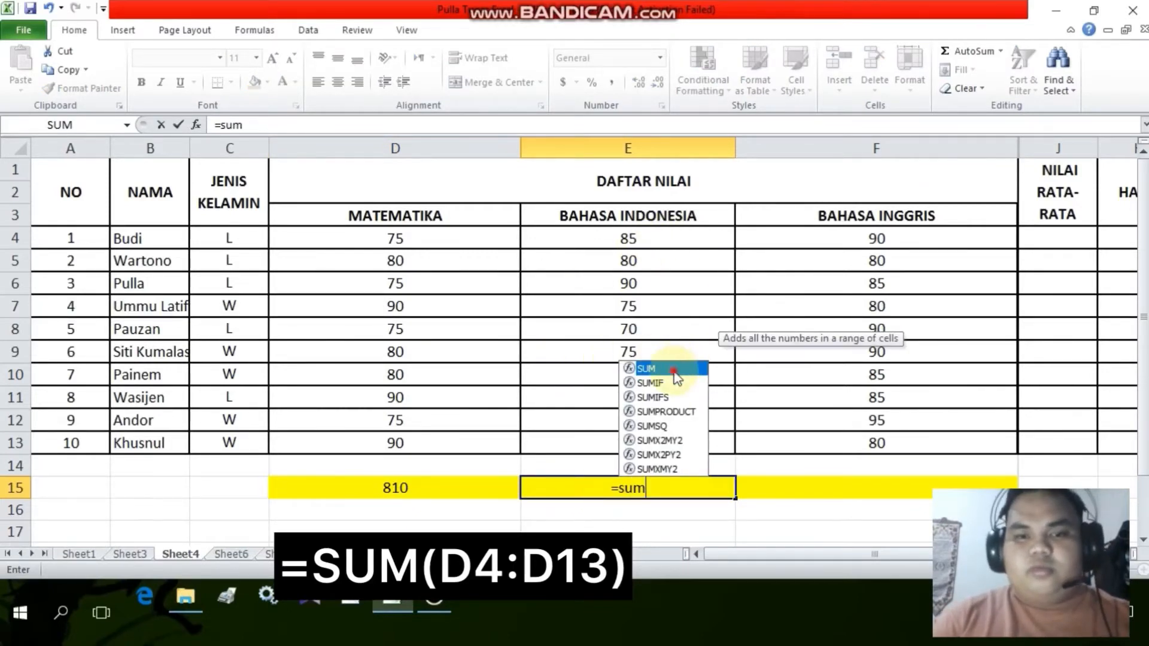
{"action": "double_click", "coordinate": [675, 374]}
{"action": "left_click", "coordinate": [611, 236]}
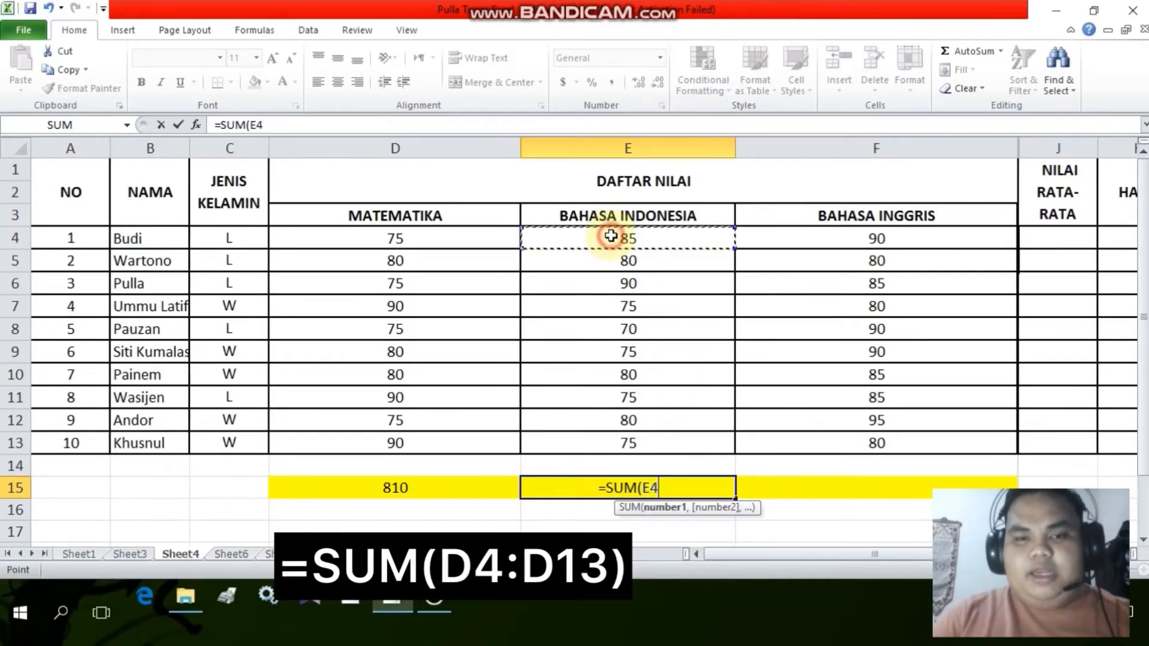
{"action": "left_click_drag", "start_coordinate": [611, 236], "coordinate": [646, 441]}
{"action": "key", "text": "Return"}
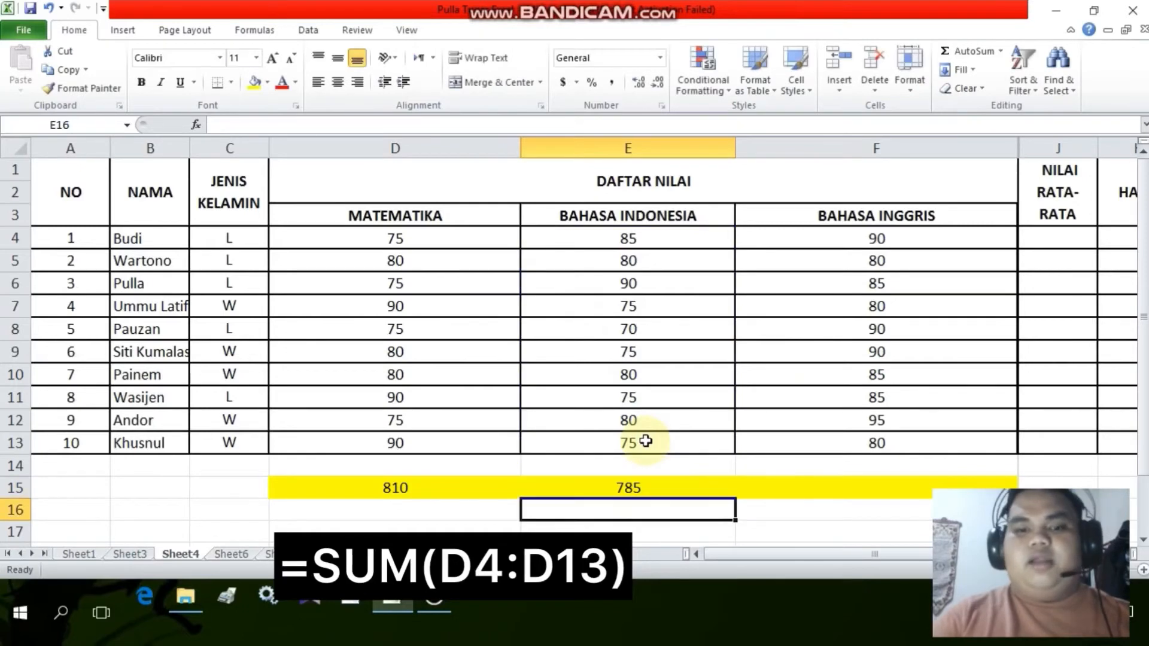
{"action": "left_click", "coordinate": [625, 488]}
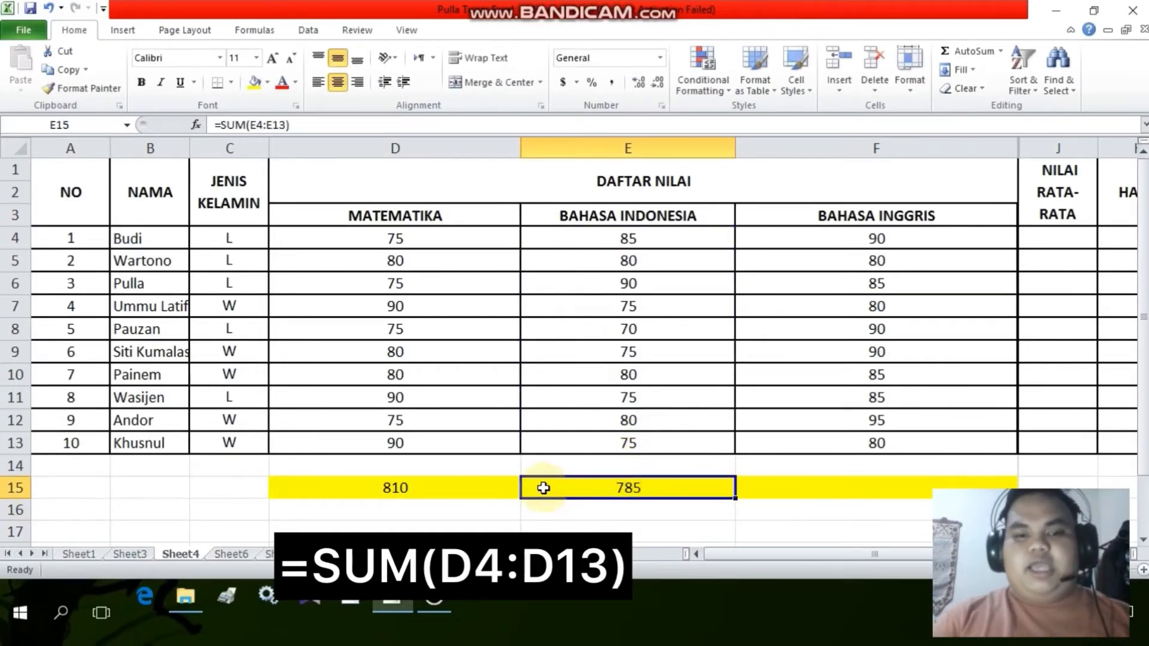
{"action": "left_click", "coordinate": [456, 483]}
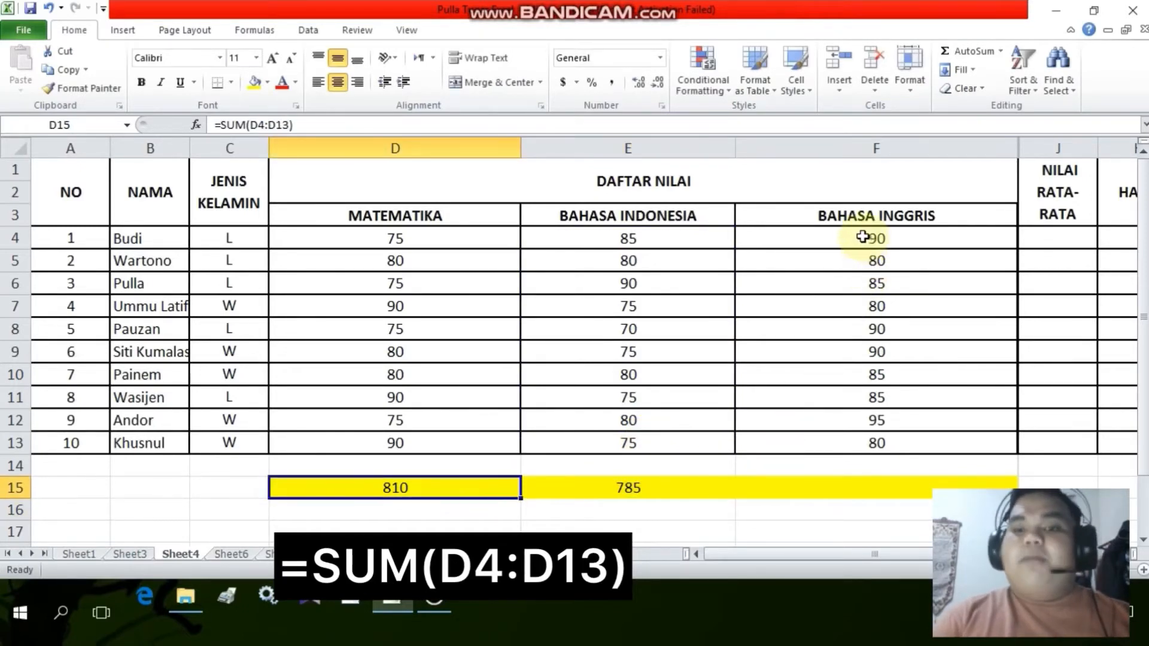
- Total the BAHASA INGGRIS scores in cell F15 with a SUM formula over F4:F13
{"action": "left_click", "coordinate": [856, 489]}
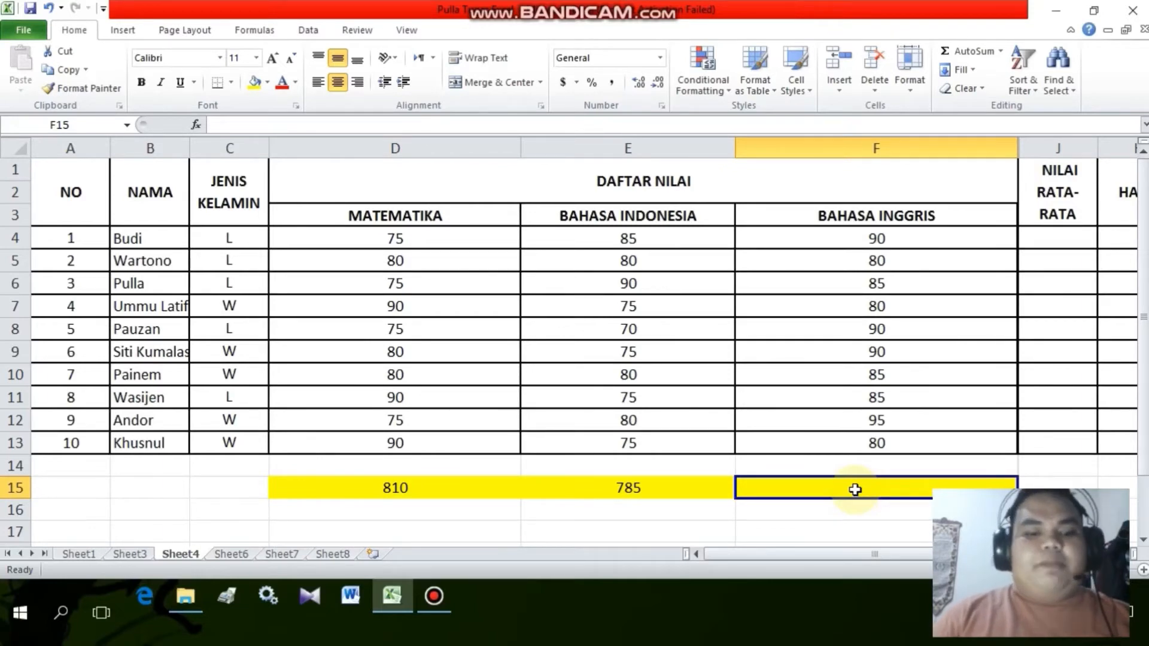
{"action": "type", "text": "="}
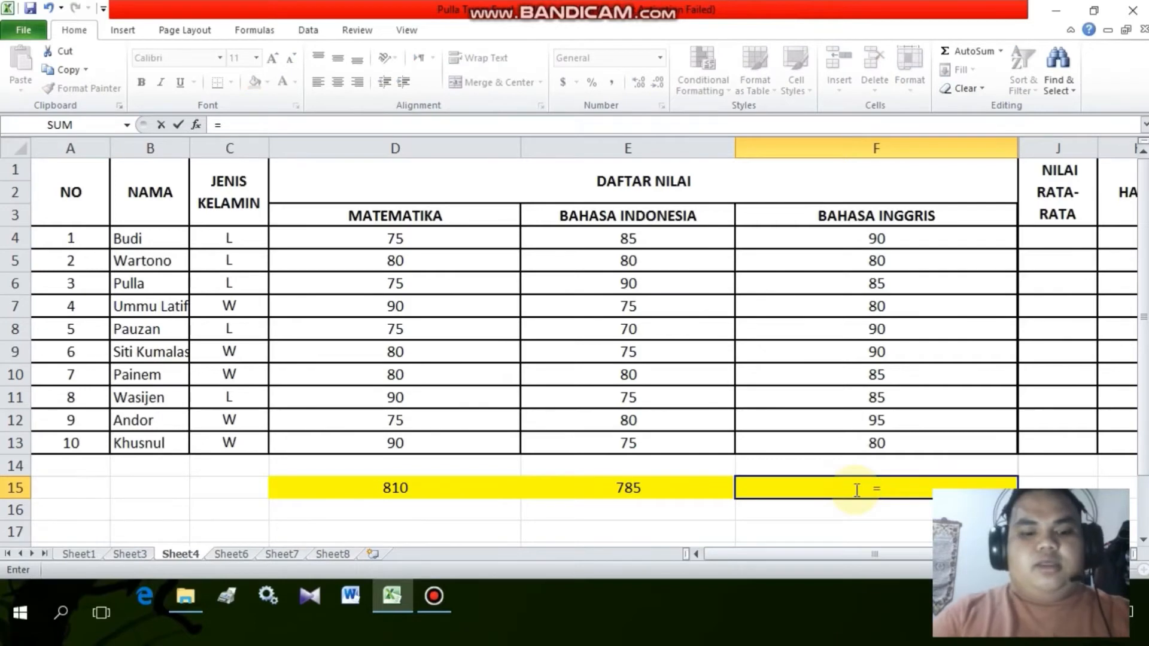
{"action": "type", "text": "sum"}
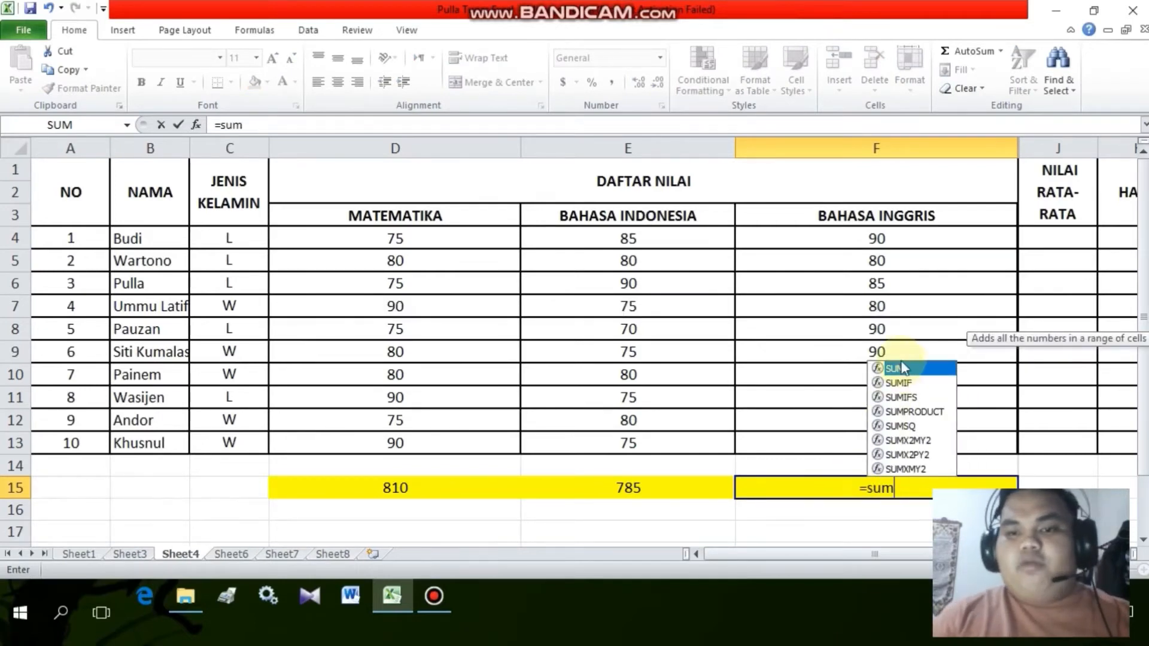
{"action": "double_click", "coordinate": [898, 370]}
{"action": "left_click_drag", "start_coordinate": [898, 374], "coordinate": [879, 433]}
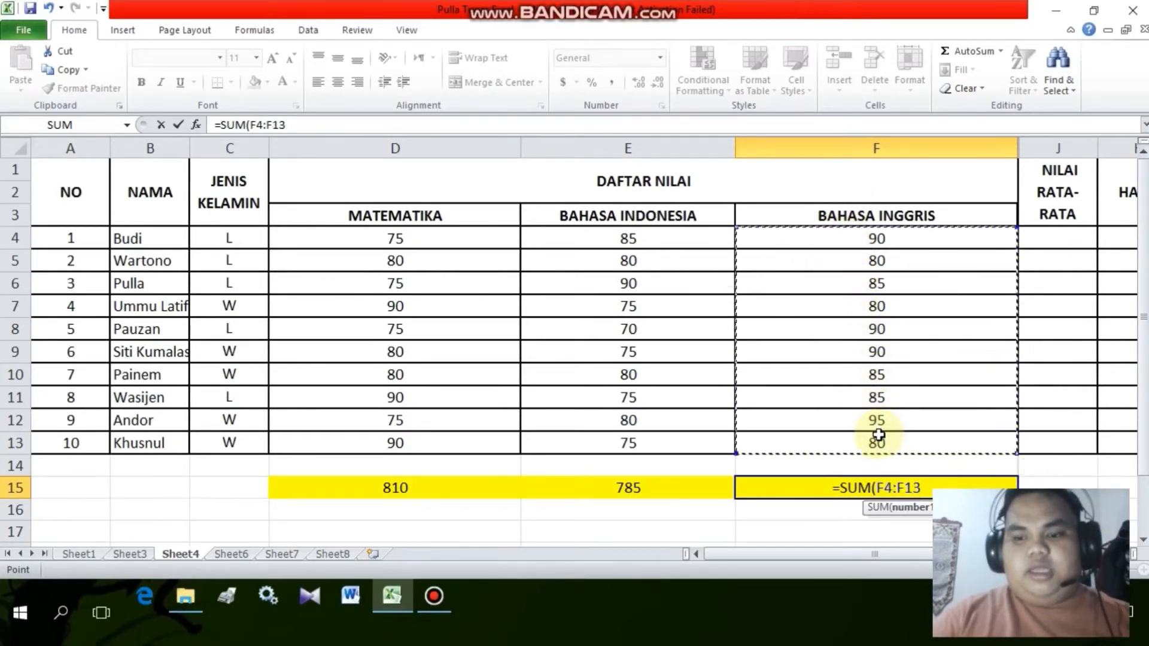
{"action": "key", "text": "Return"}
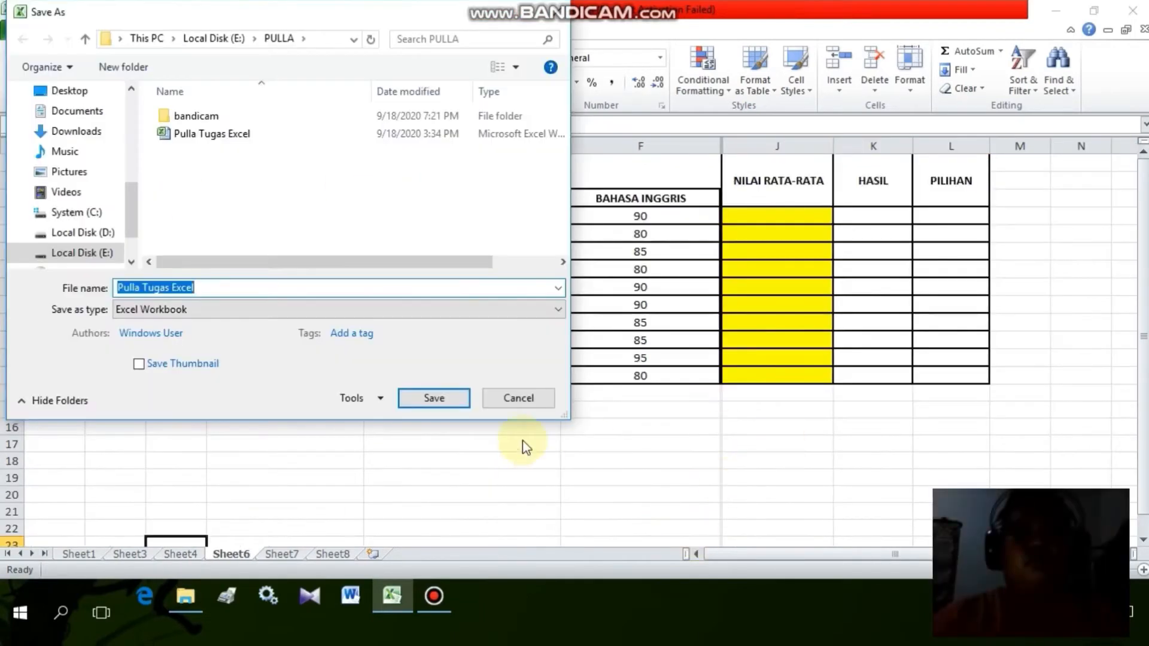
- Dismiss the Save As dialog without saving and look over the subject scores on Sheet6
{"action": "left_click", "coordinate": [513, 398]}
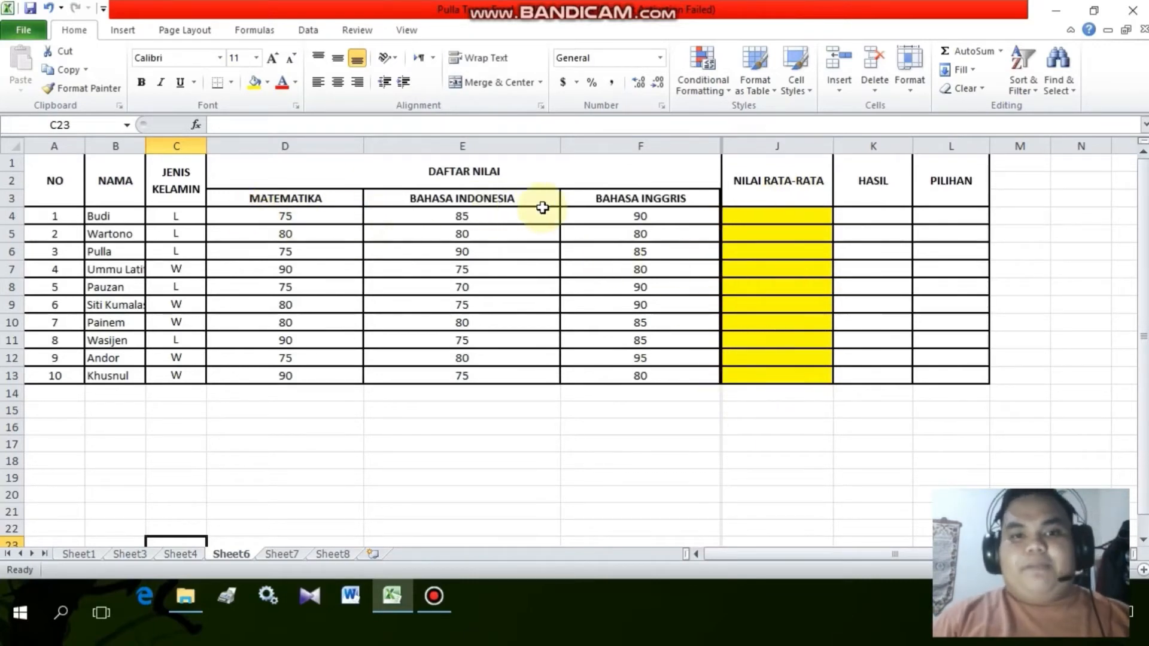
{"action": "left_click_drag", "start_coordinate": [668, 201], "coordinate": [231, 229]}
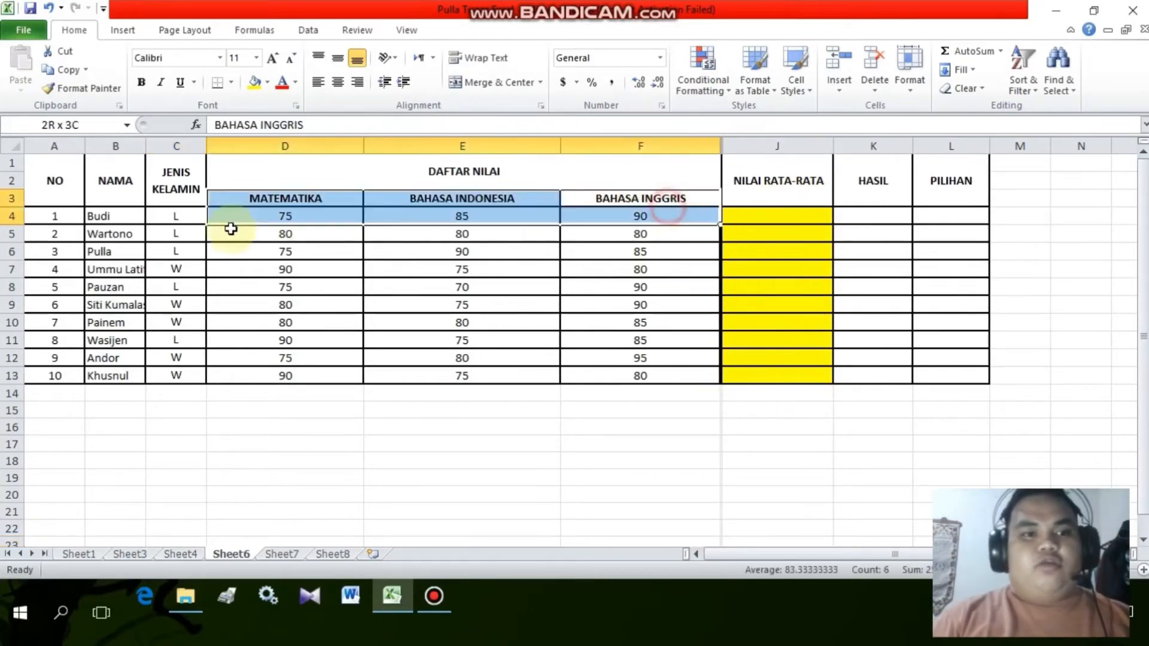
{"action": "left_click", "coordinate": [574, 477]}
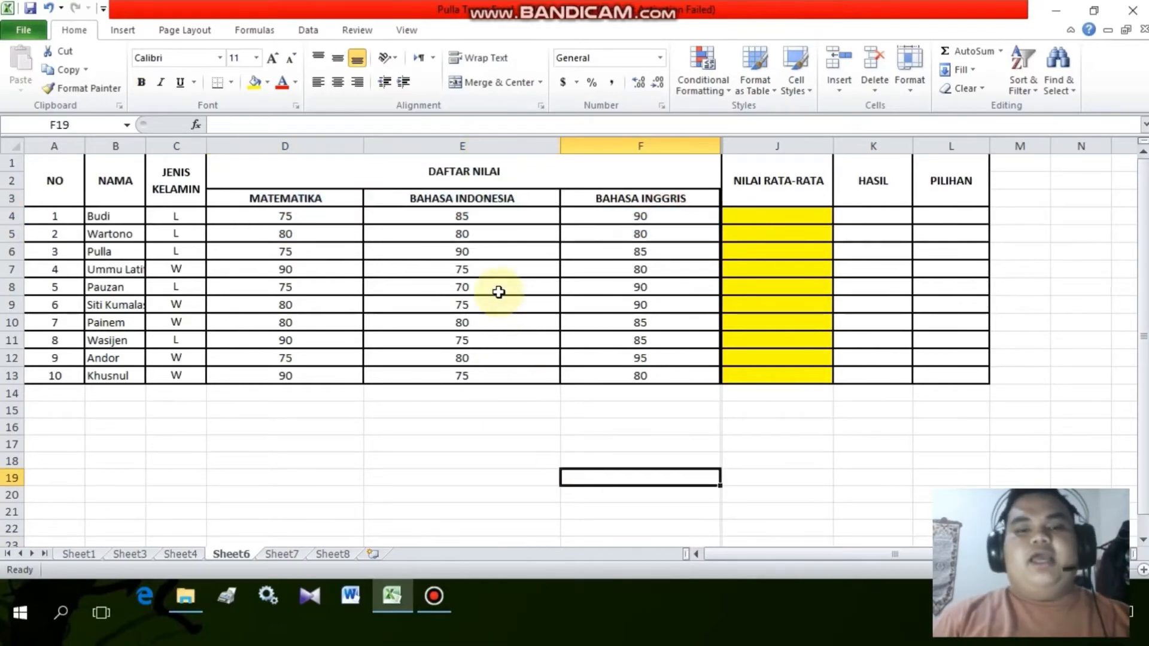
- Calculate the first student's NILAI RATA-RATA in cell J4 with the formula =AVERAGE(D4:F4)
{"action": "left_click", "coordinate": [738, 216]}
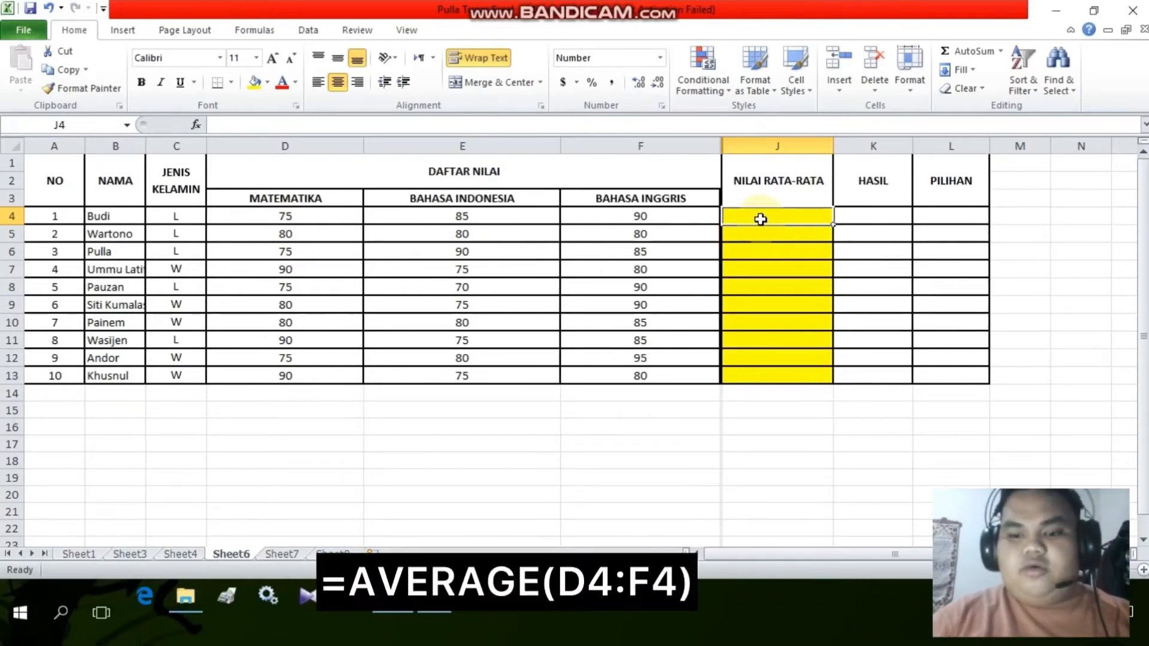
{"action": "type", "text": "=aver"}
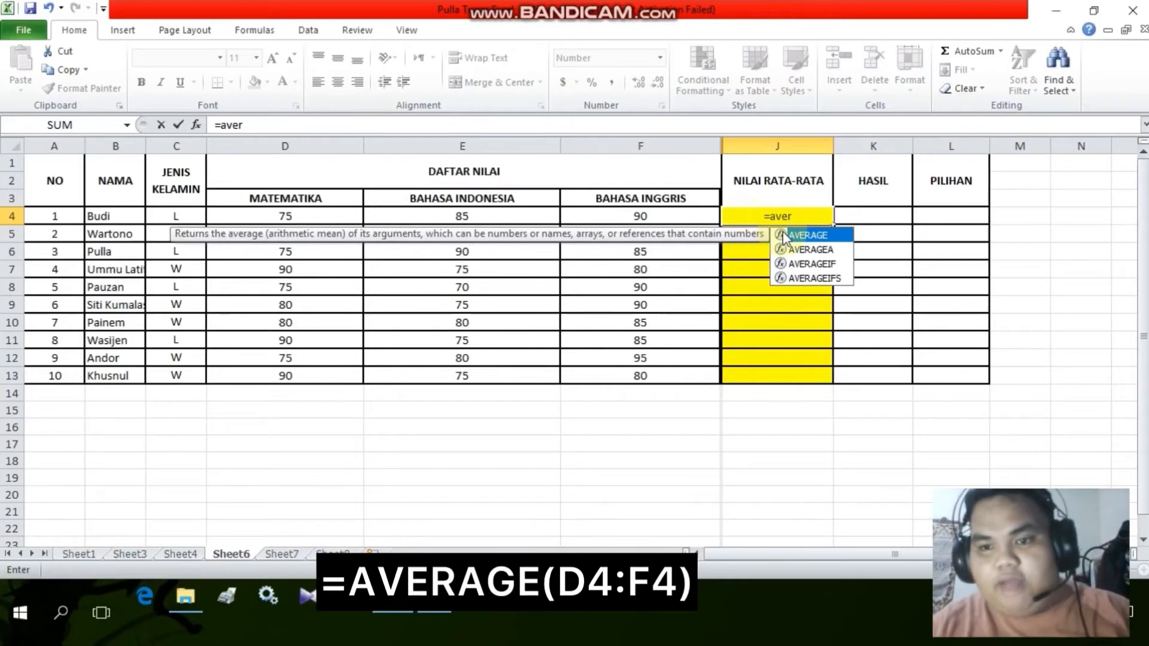
{"action": "double_click", "coordinate": [802, 236]}
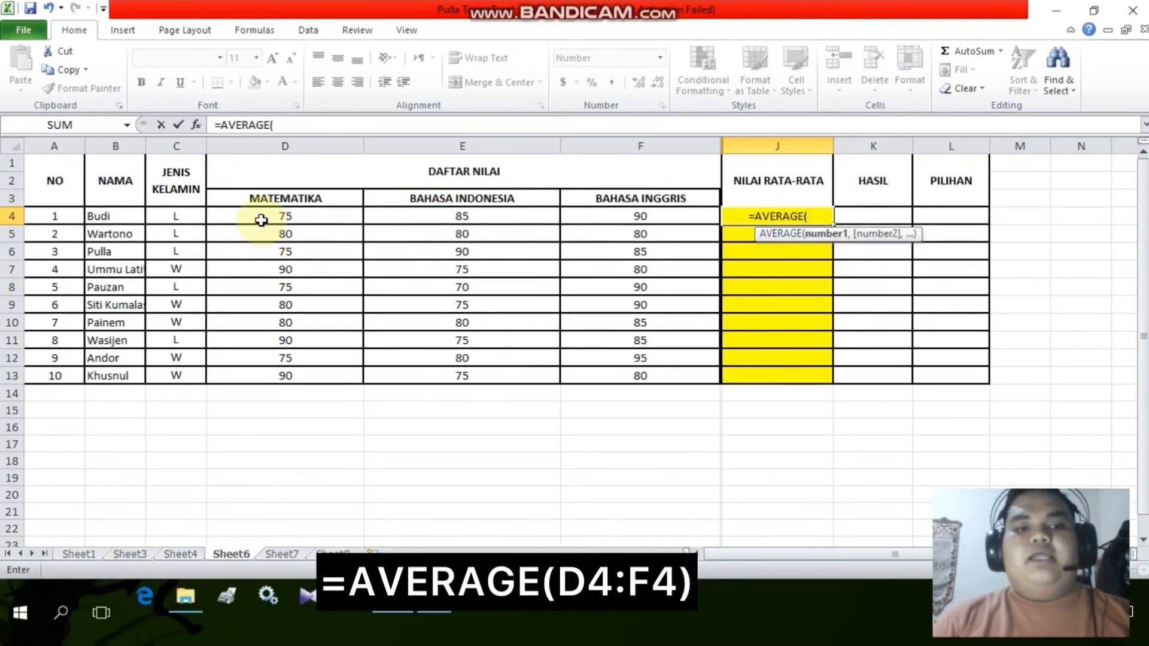
{"action": "left_click_drag", "start_coordinate": [261, 221], "coordinate": [642, 221]}
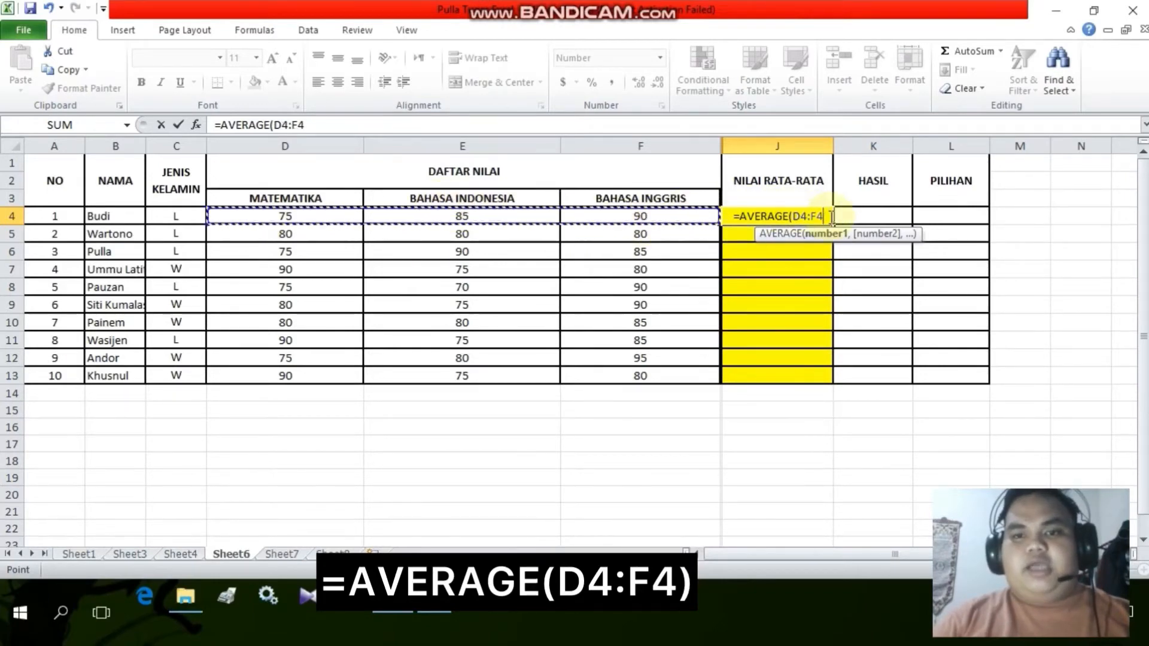
{"action": "key", "text": "Return"}
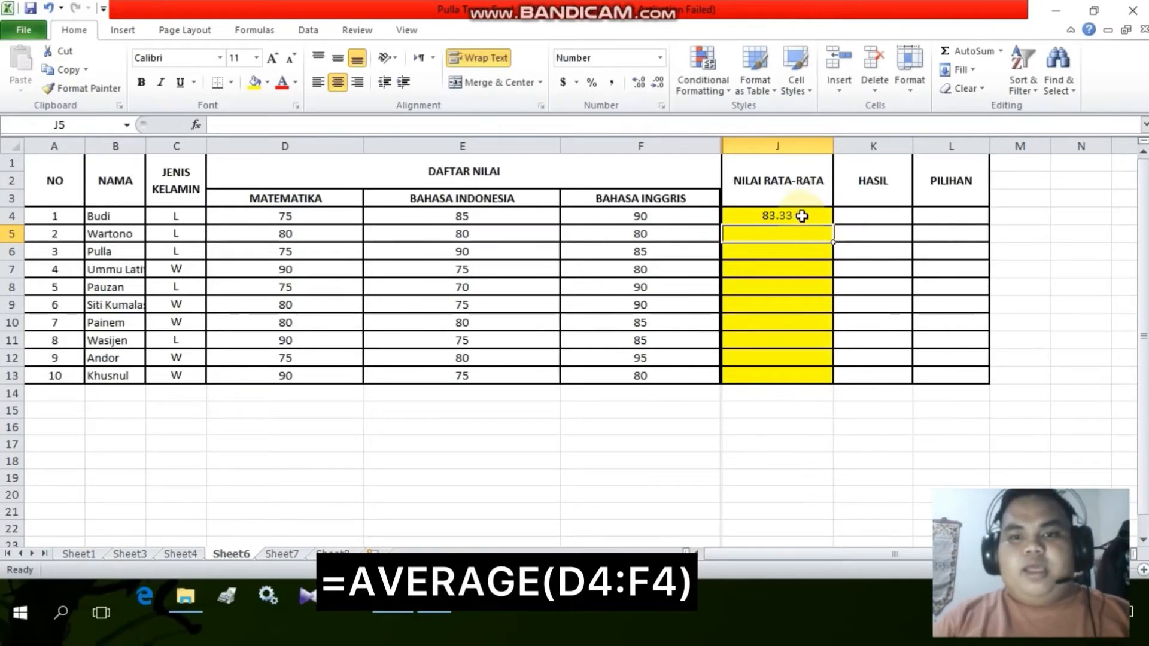
- Fill the average formula from J4 down through J13 for the remaining students
{"action": "left_click", "coordinate": [802, 216]}
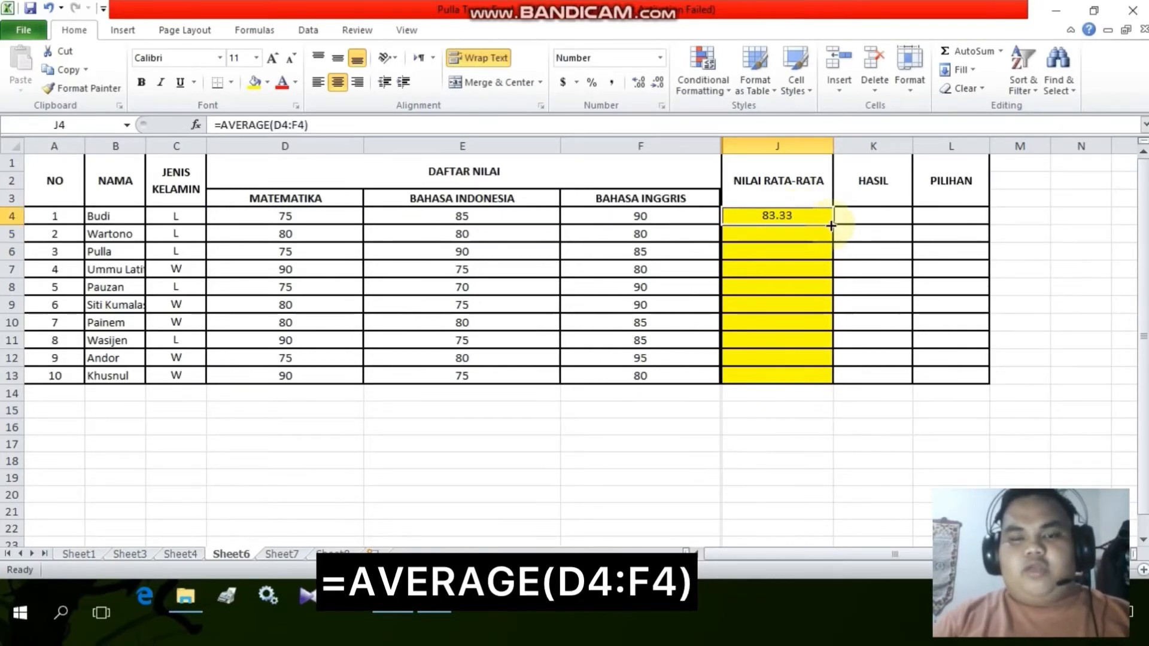
{"action": "left_click_drag", "start_coordinate": [835, 225], "coordinate": [835, 383]}
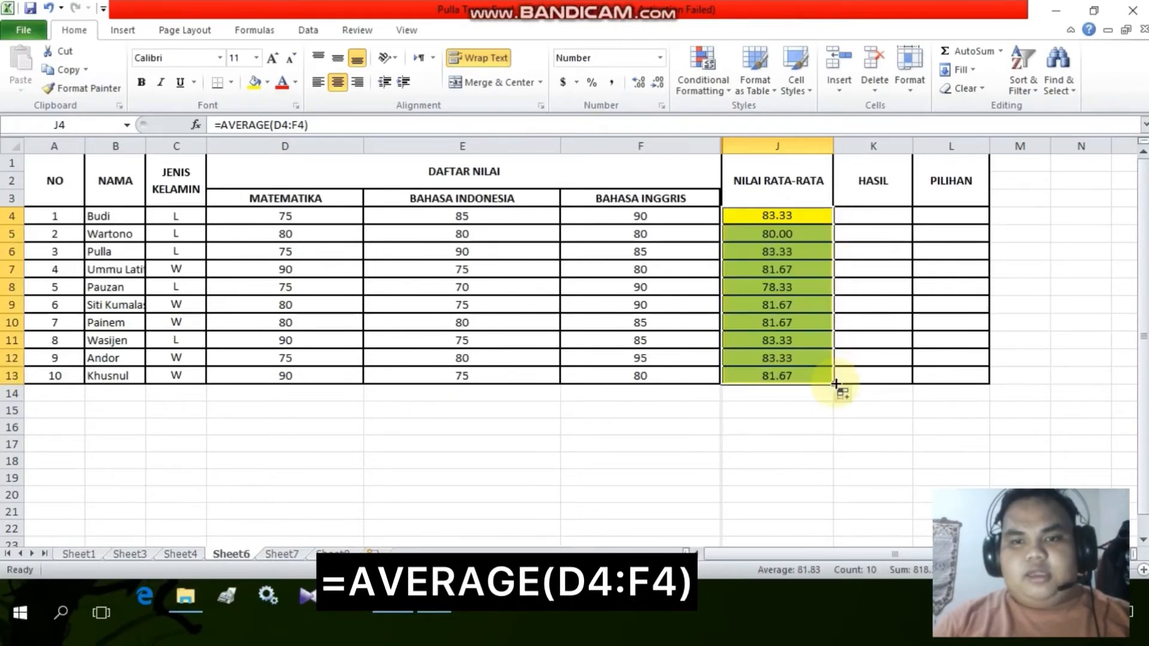
{"action": "left_click", "coordinate": [829, 430]}
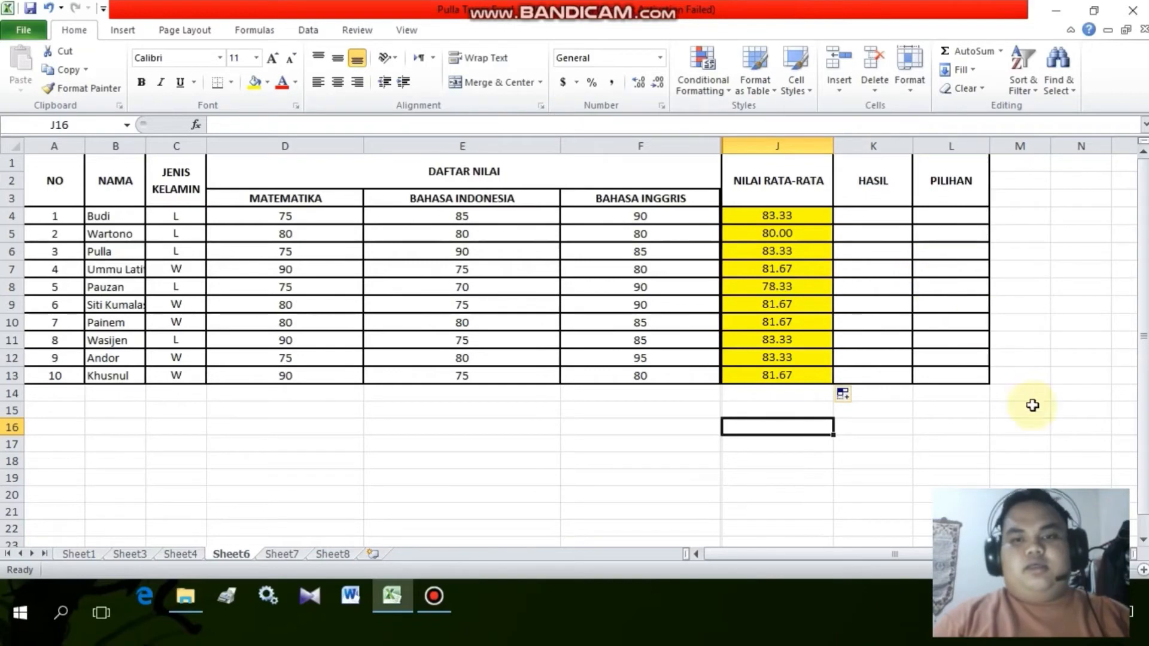
- Clear the average values from cells J4 through J13 in the NILAI RATA-RATA column
{"action": "left_click", "coordinate": [1144, 571]}
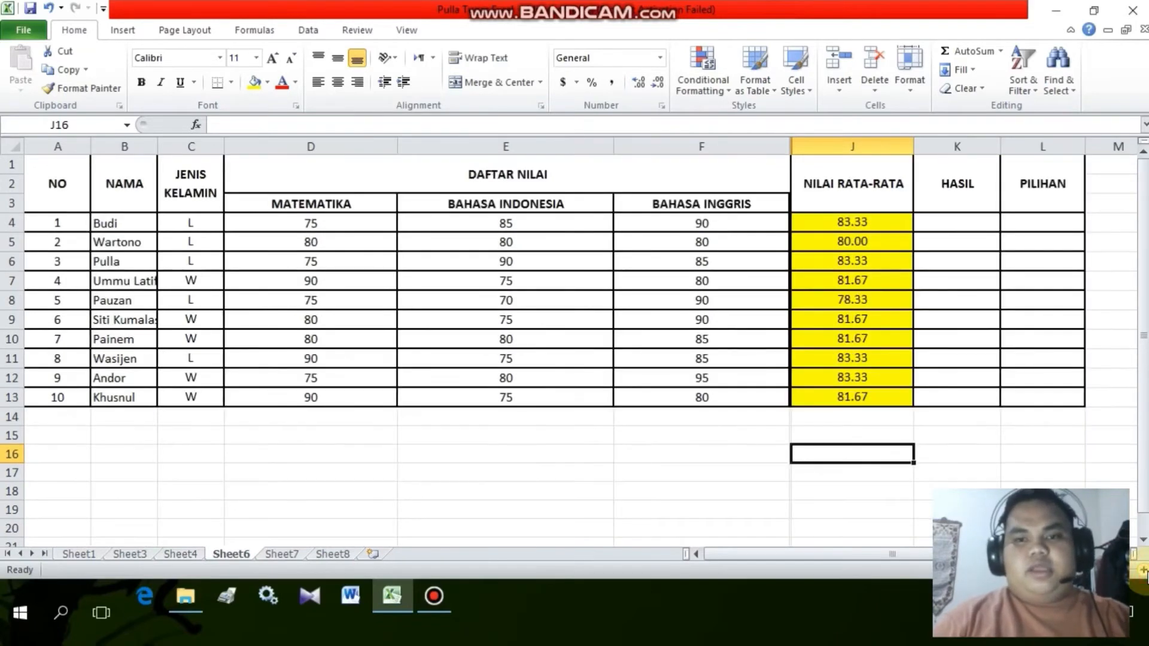
{"action": "left_click_drag", "start_coordinate": [877, 225], "coordinate": [881, 399]}
{"action": "key", "text": "Delete"}
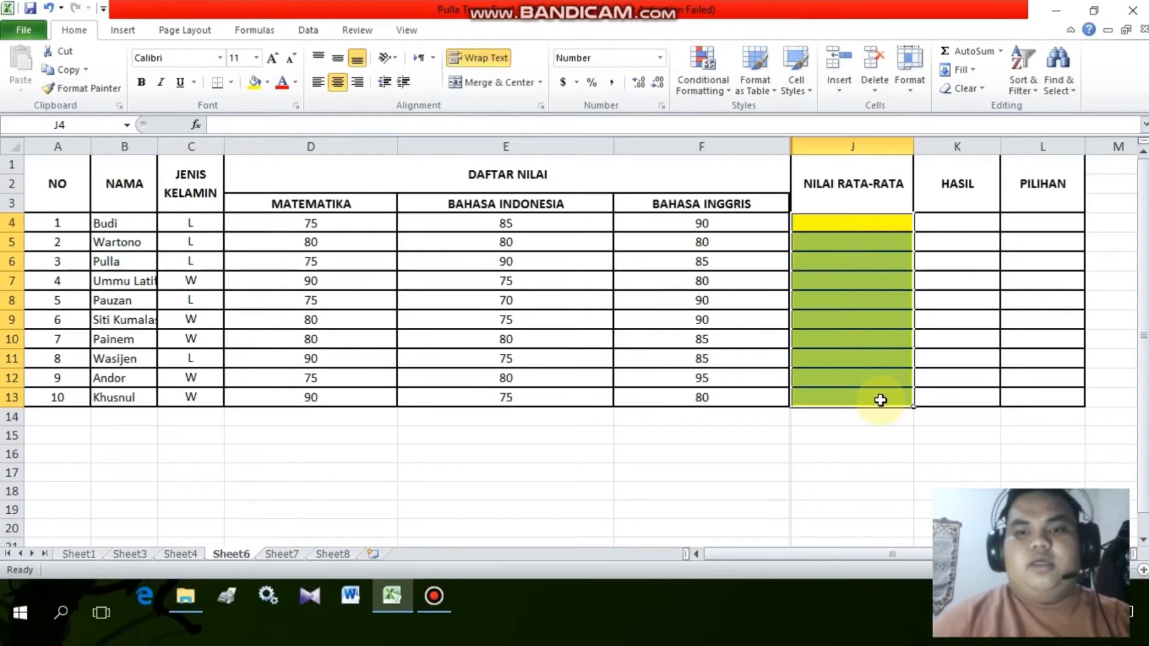
- Calculate the average of the first student's three scores in J4 with the formula =AVERAGE(D4:F4)
{"action": "left_click", "coordinate": [867, 217]}
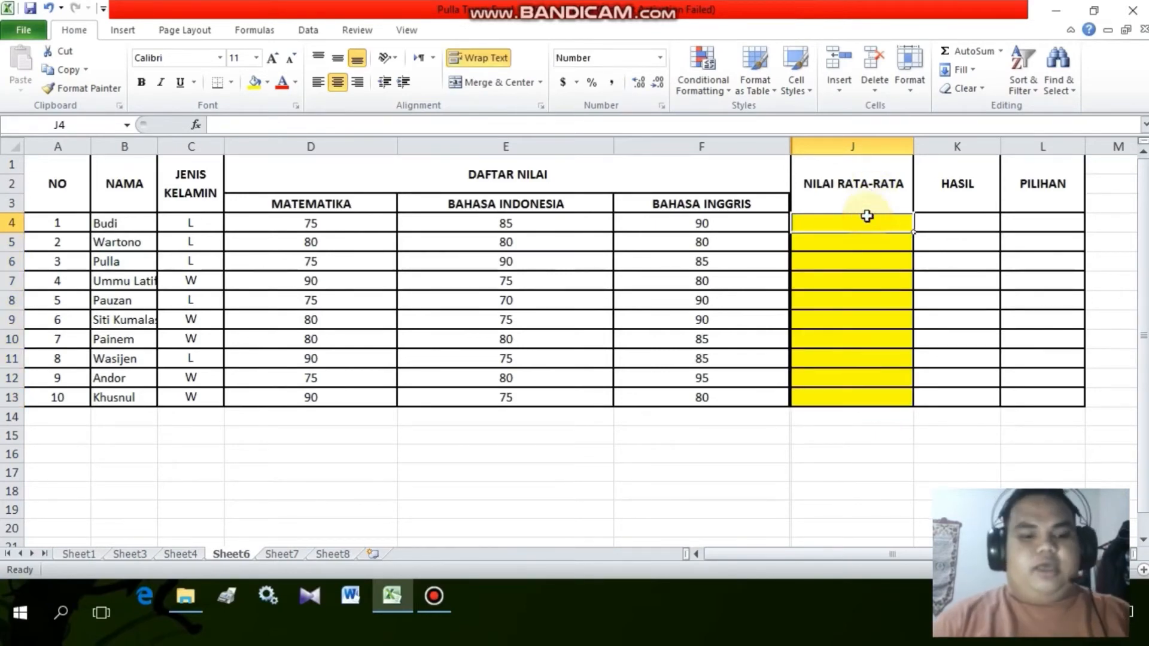
{"action": "type", "text": "a"}
{"action": "type", "text": "=ave"}
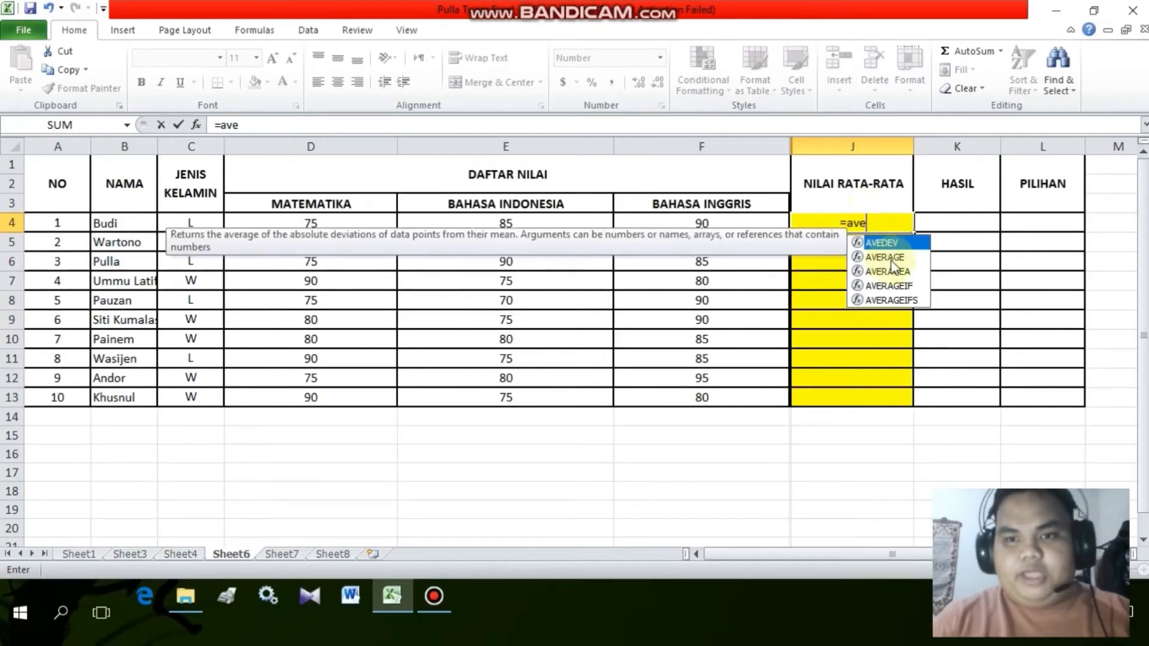
{"action": "double_click", "coordinate": [886, 258]}
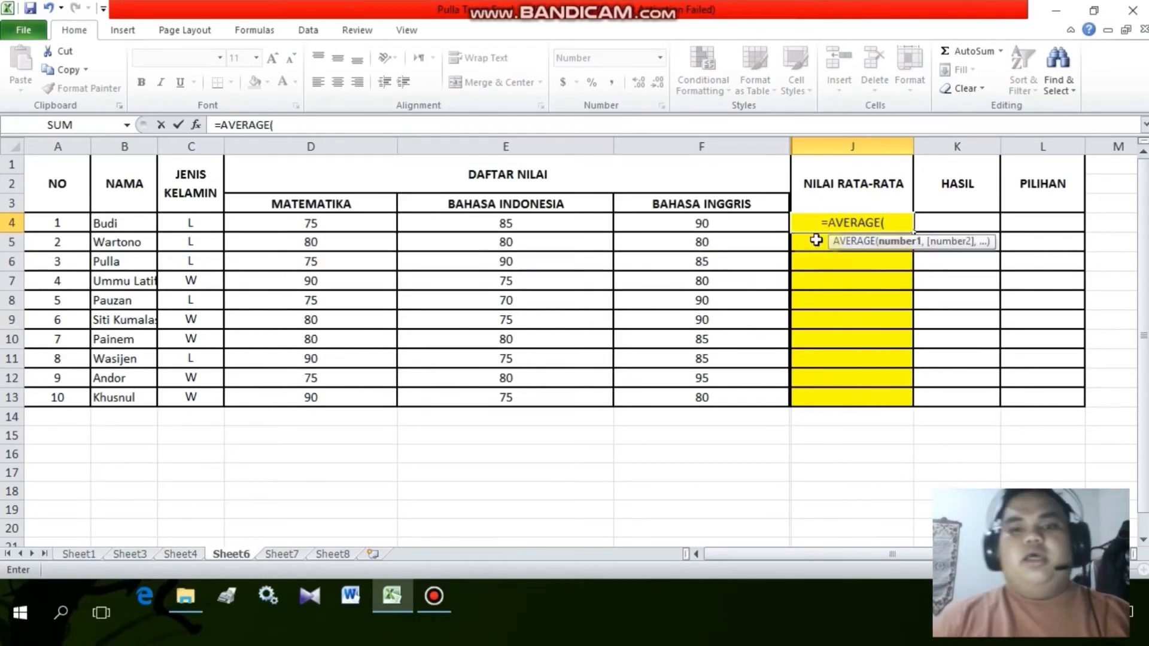
{"action": "left_click_drag", "start_coordinate": [346, 222], "coordinate": [625, 226]}
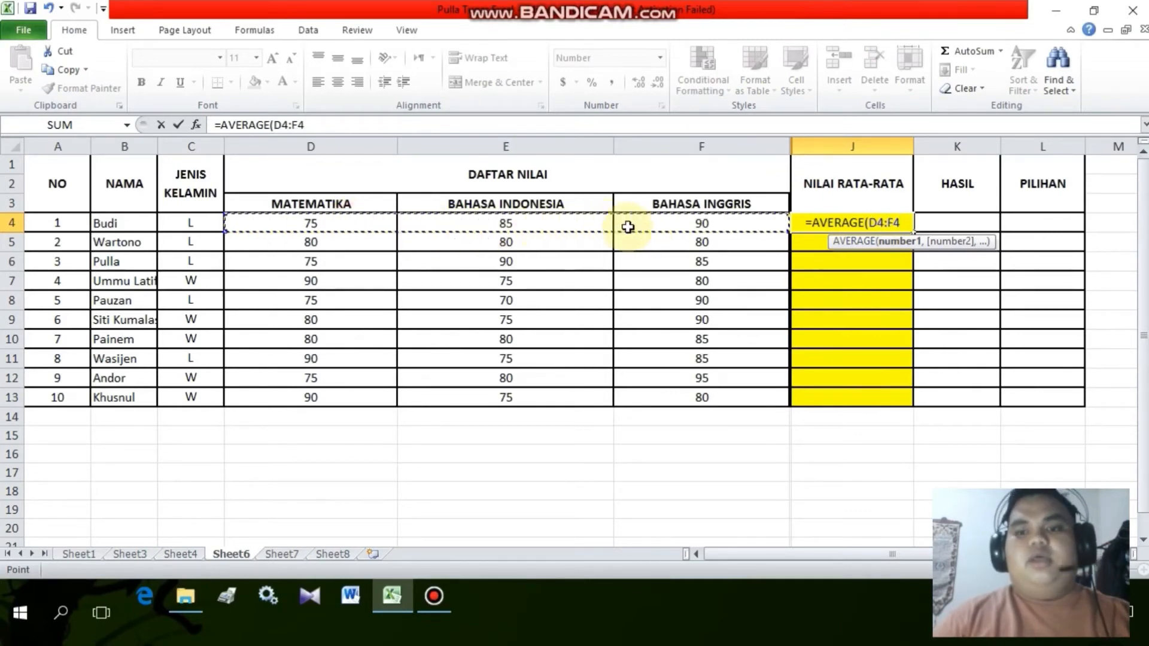
{"action": "key", "text": "Return"}
- Fill the J4 average formula down to J13 to cover all remaining students
{"action": "left_click", "coordinate": [831, 224]}
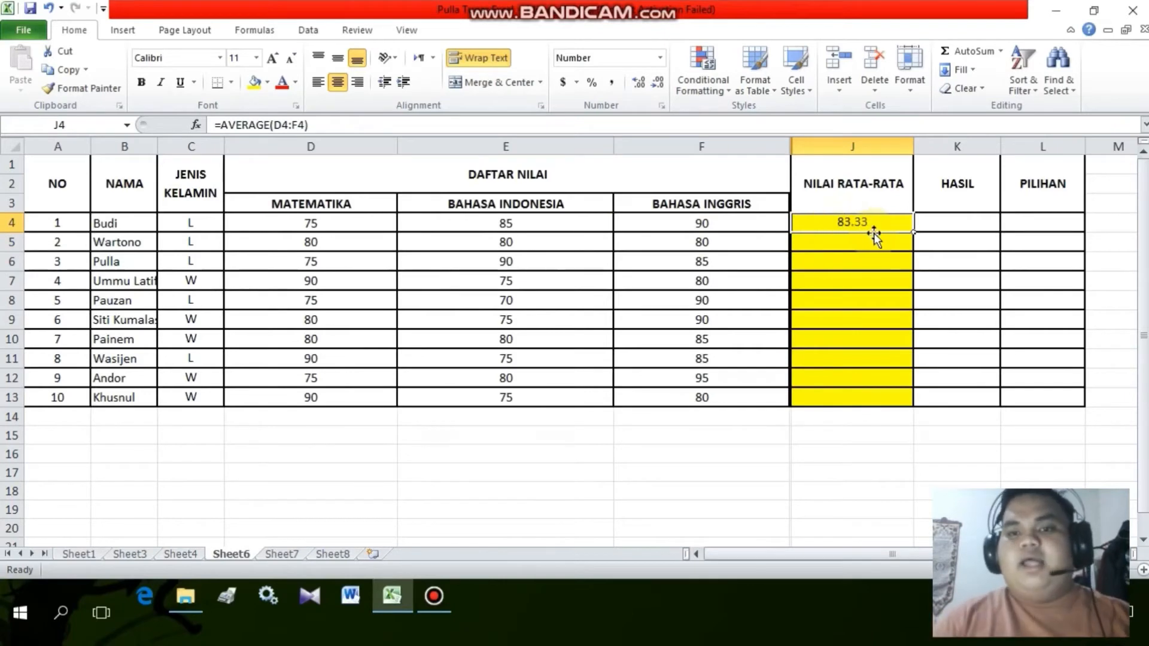
{"action": "left_click_drag", "start_coordinate": [910, 232], "coordinate": [909, 405]}
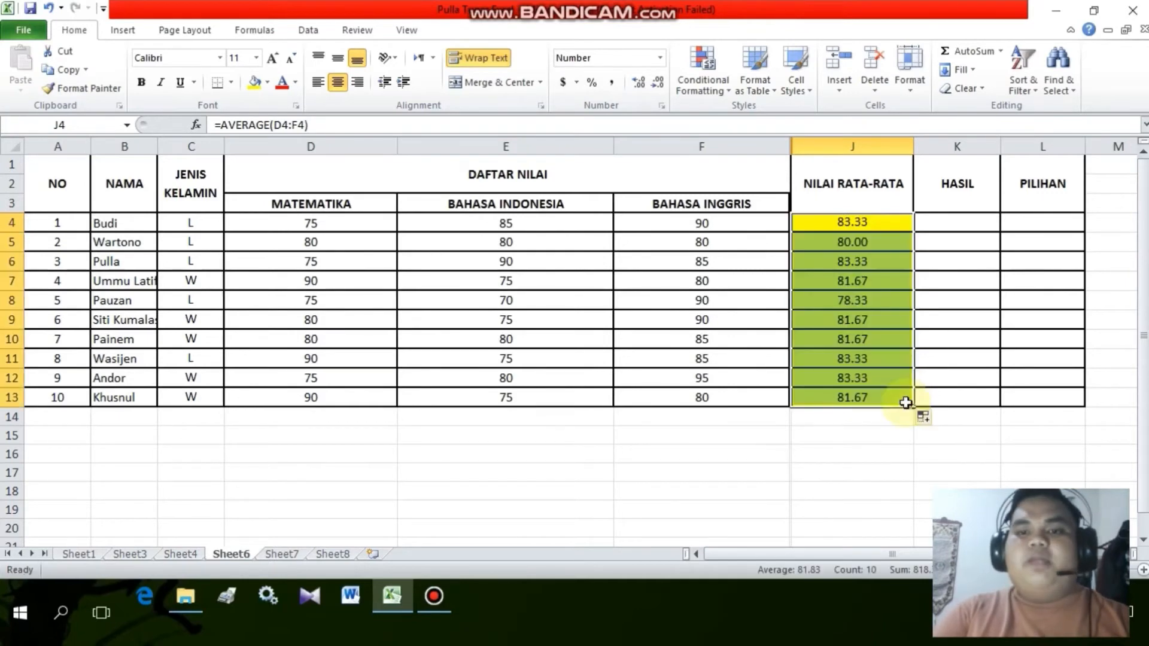
{"action": "left_click", "coordinate": [892, 437]}
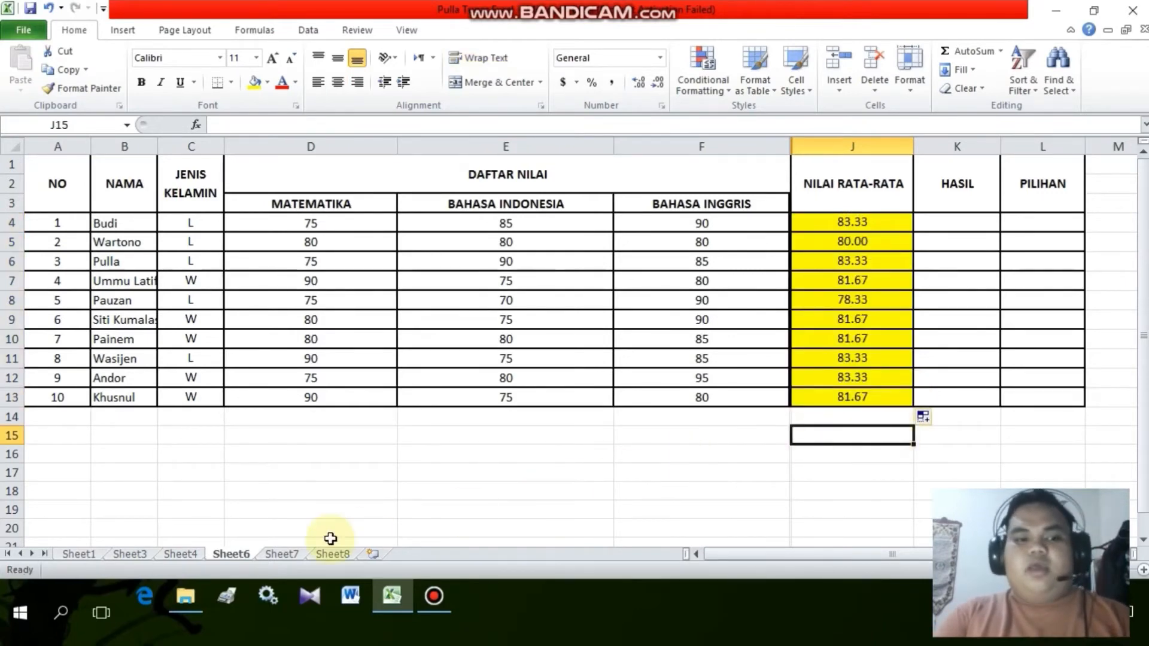
- On Sheet7, count the male students in the Laki laki cell C15 with the formula =COUNTIF(C4:C13,"L")
{"action": "left_click", "coordinate": [282, 554]}
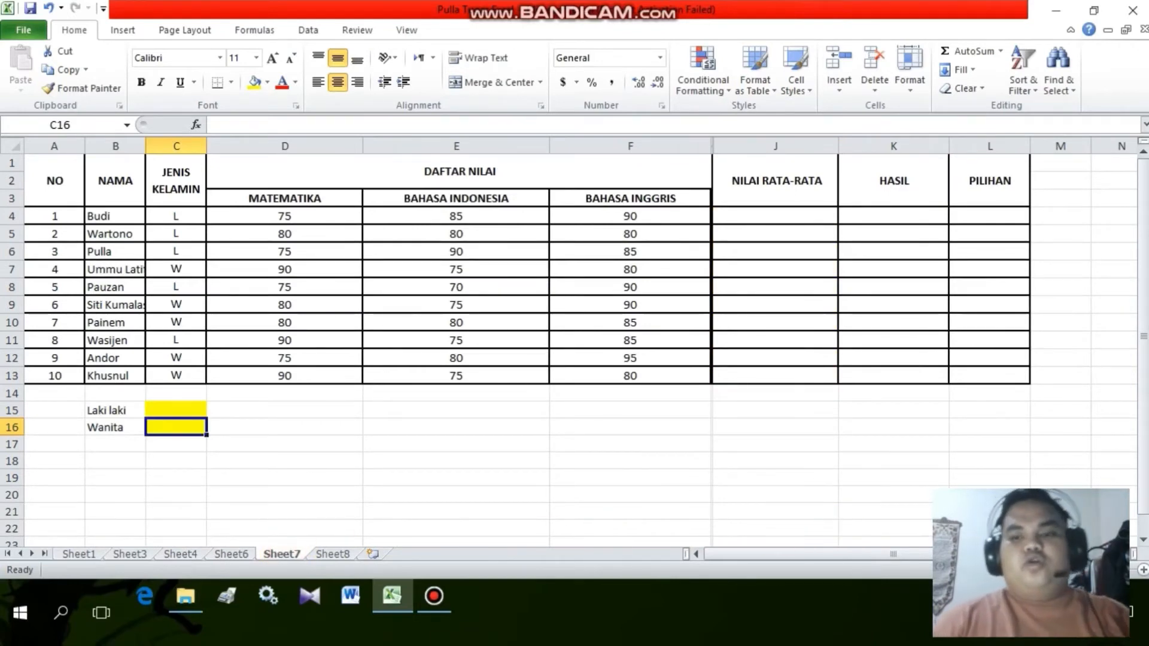
{"action": "left_click", "coordinate": [1144, 571]}
{"action": "left_click", "coordinate": [1144, 572]}
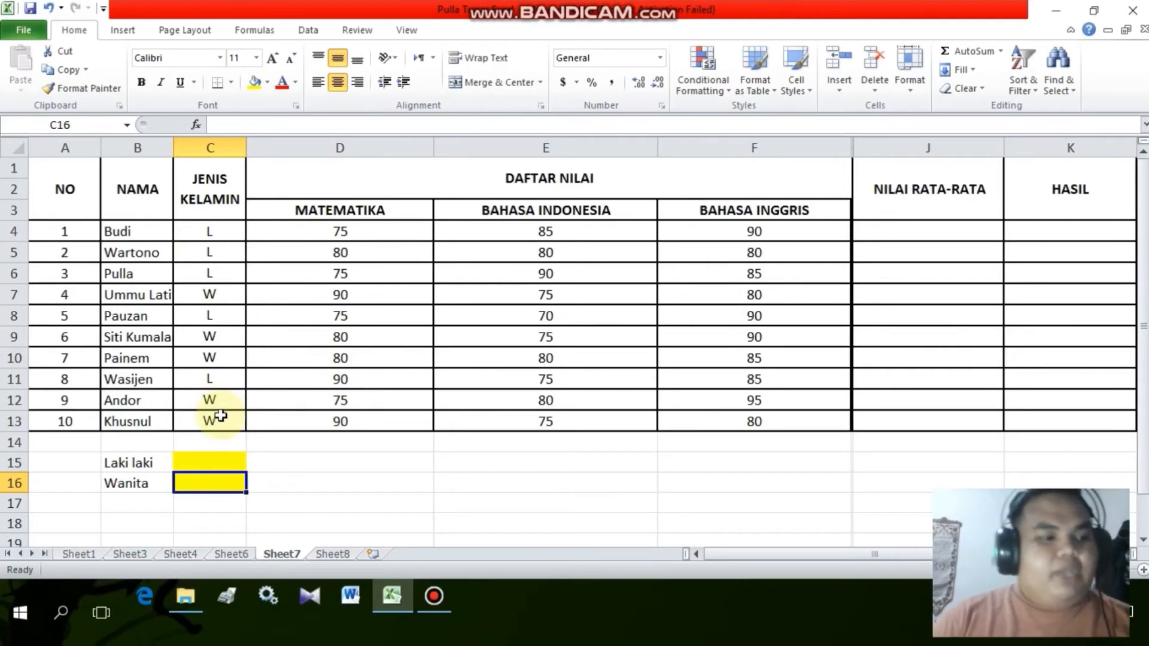
{"action": "left_click", "coordinate": [224, 458]}
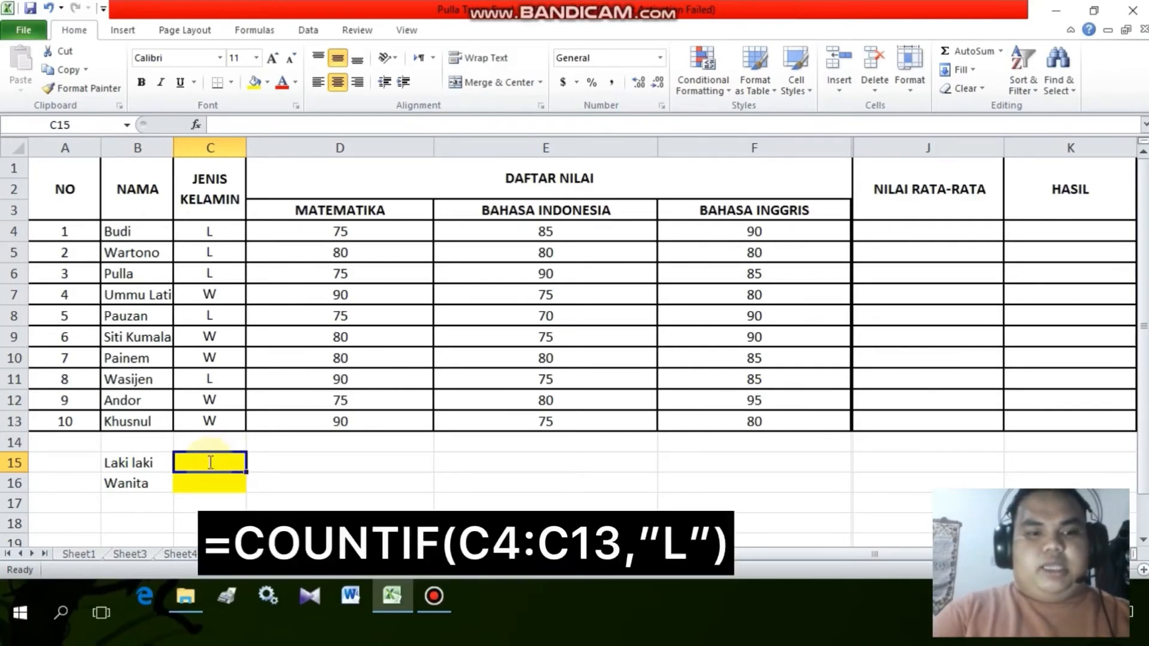
{"action": "type", "text": "=coun"}
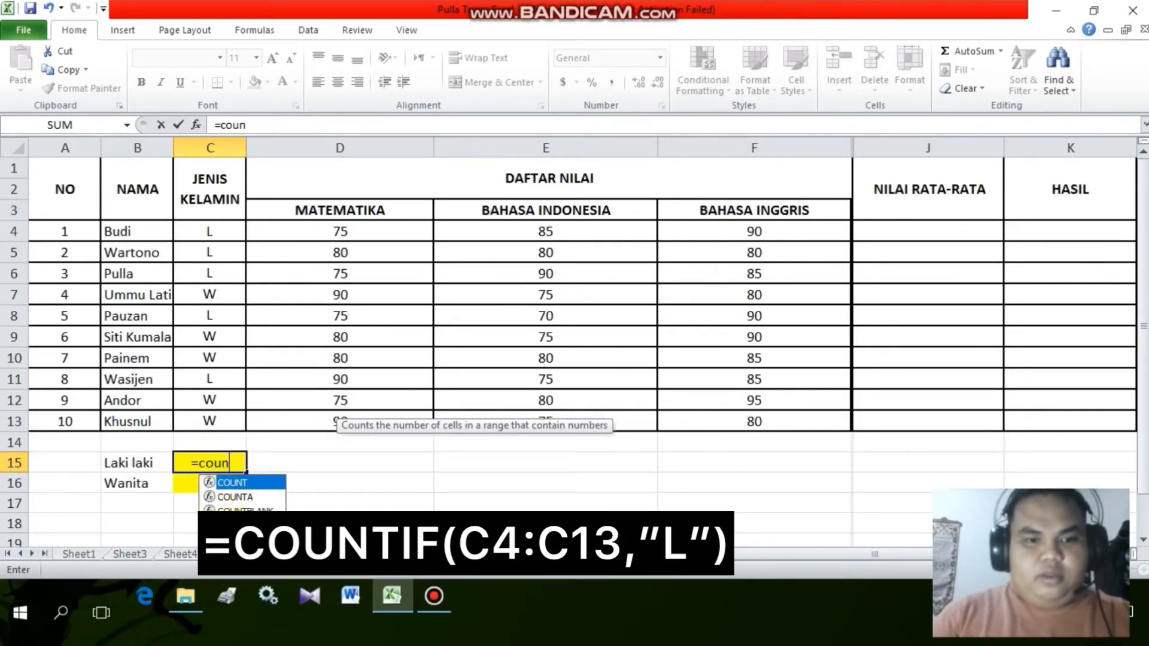
{"action": "type", "text": "ti"}
{"action": "key", "text": "Tab"}
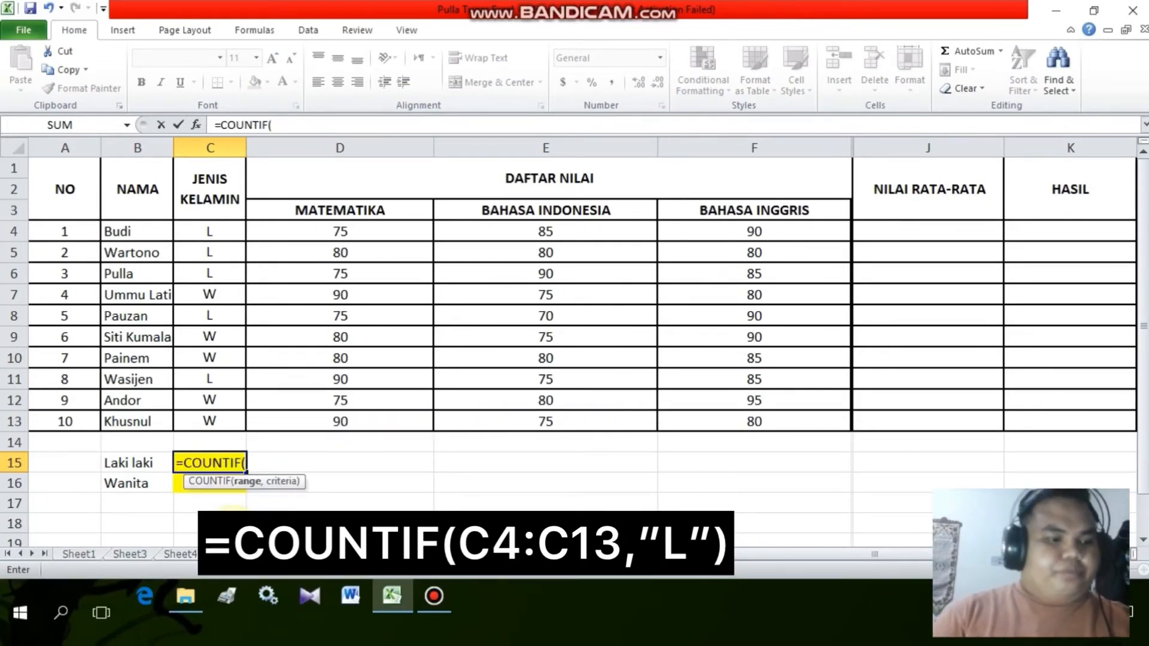
{"action": "left_click", "coordinate": [224, 231]}
{"action": "left_click_drag", "start_coordinate": [224, 231], "coordinate": [241, 420]}
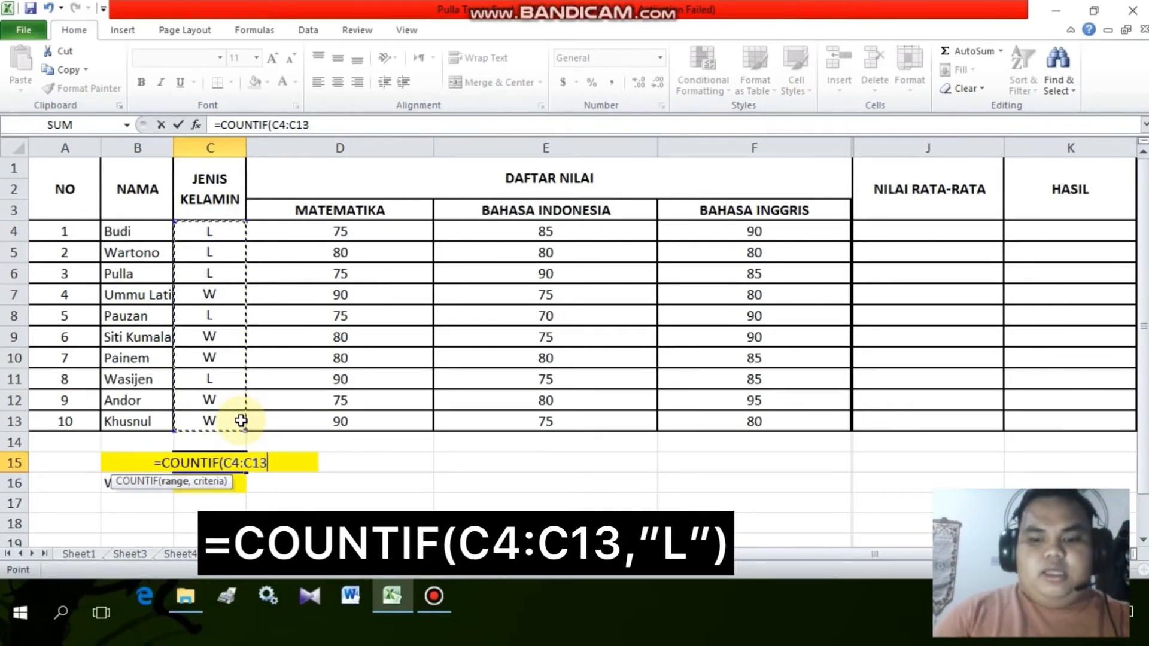
{"action": "type", "text": ","}
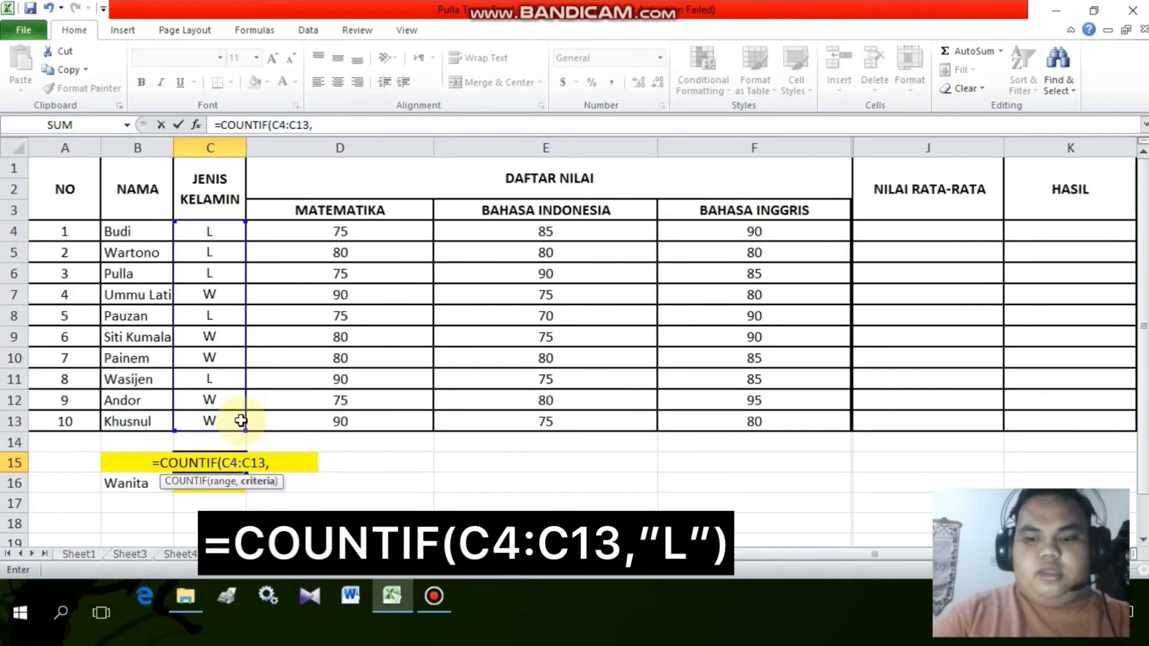
{"action": "type", "text": "\""}
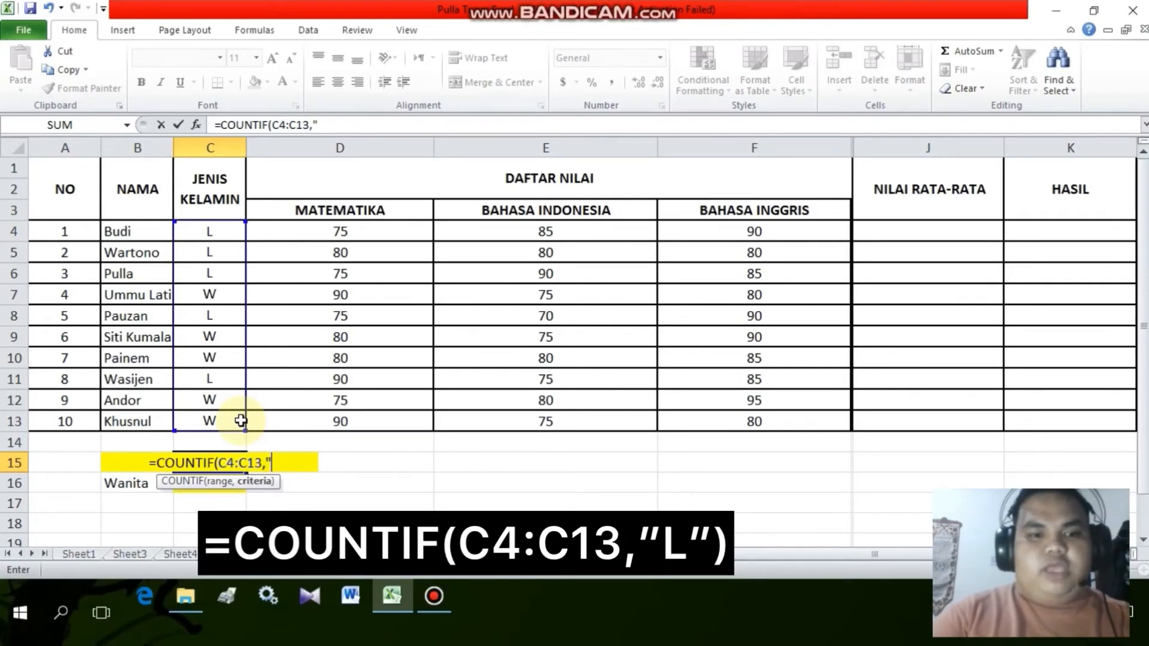
{"action": "type", "text": "L"}
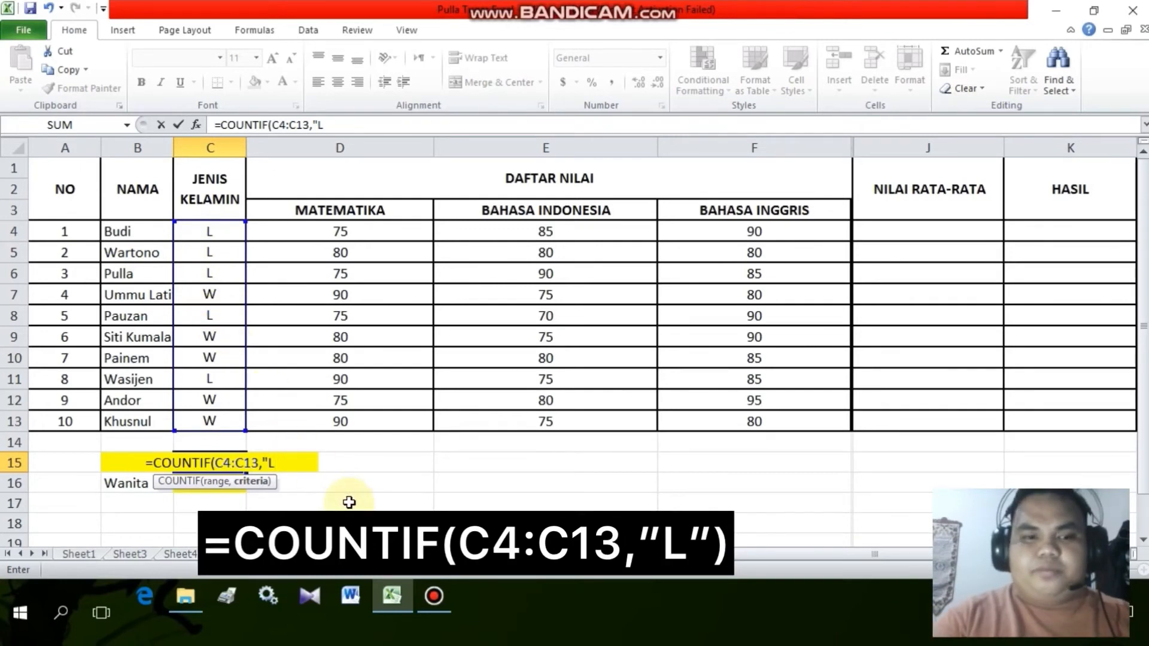
{"action": "type", "text": "\")"}
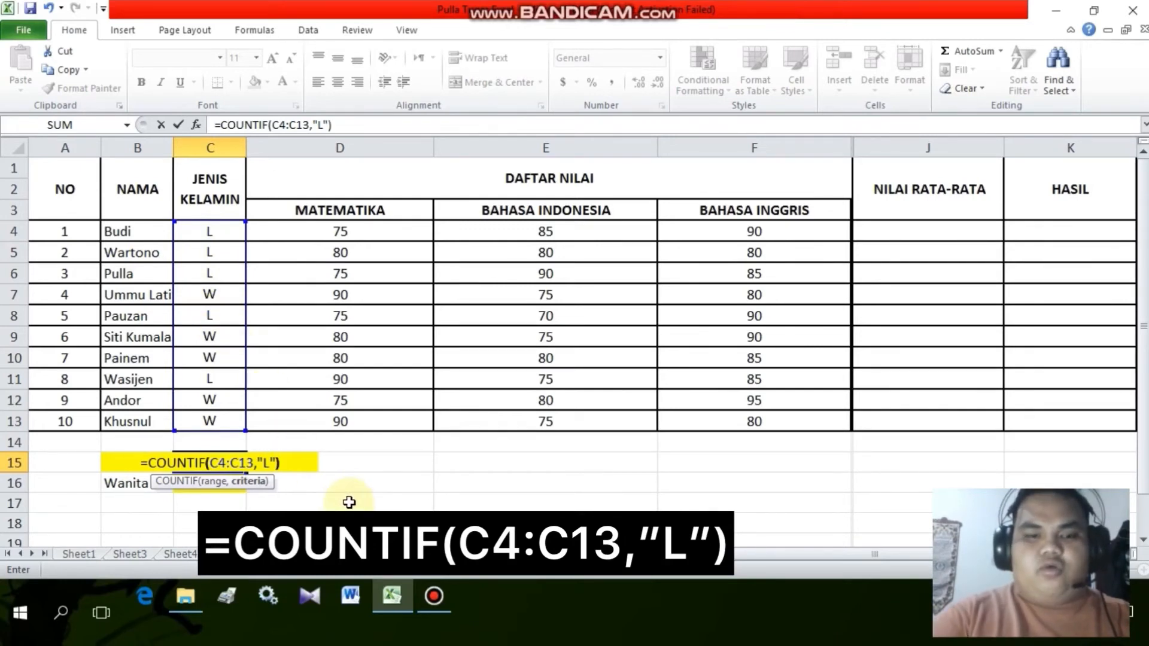
{"action": "key", "text": "Return"}
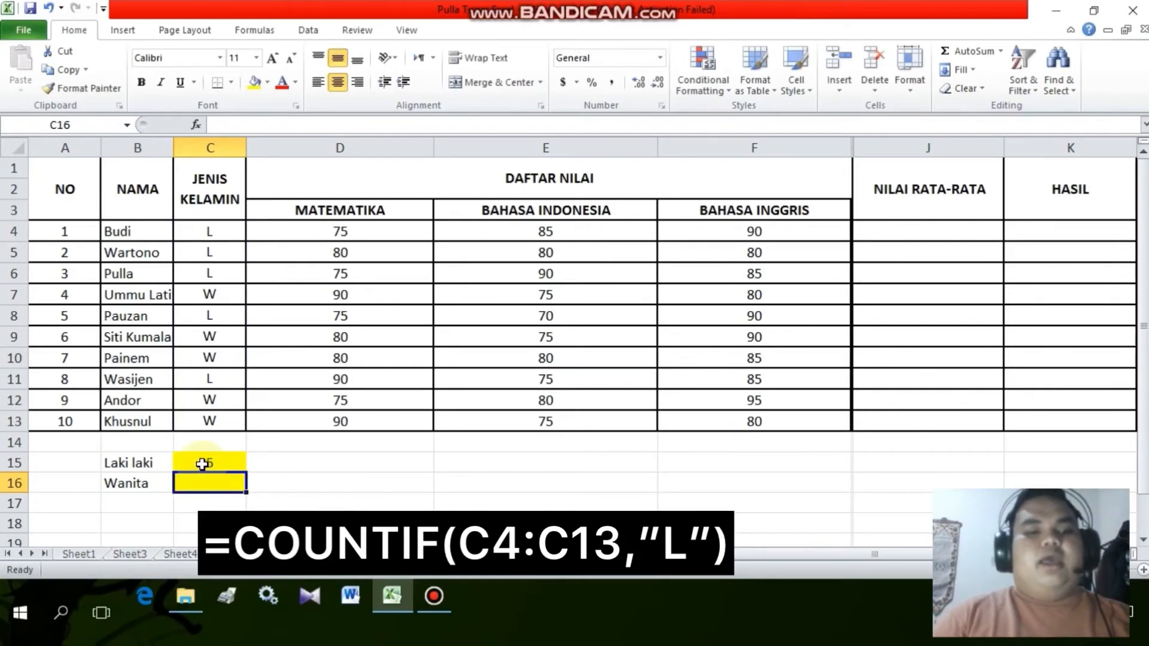
- Copy the COUNTIF formula from C15 into the Wanita cell C16
{"action": "left_click", "coordinate": [203, 464]}
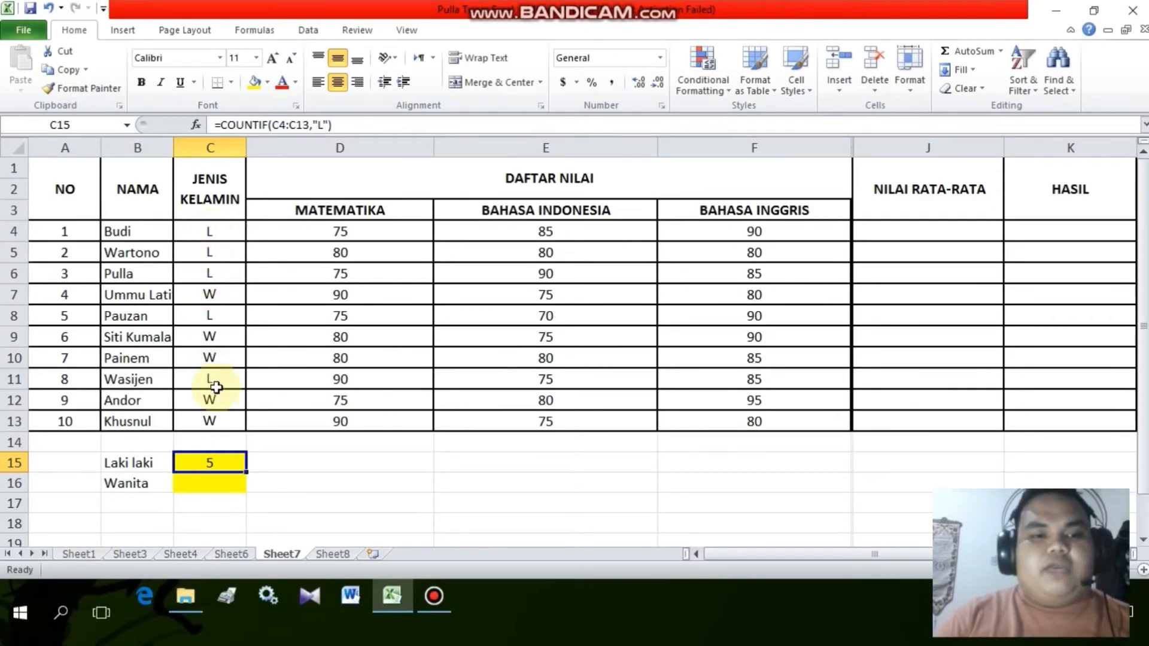
{"action": "left_click", "coordinate": [224, 481]}
{"action": "left_click", "coordinate": [215, 464]}
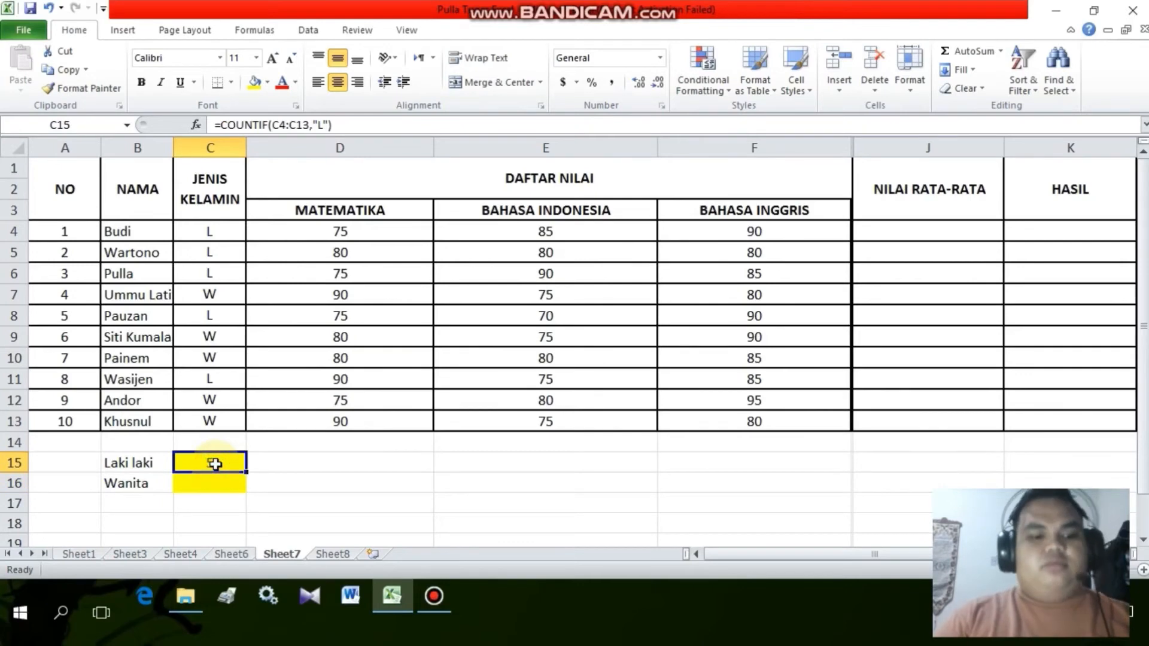
{"action": "key", "text": "ctrl+c"}
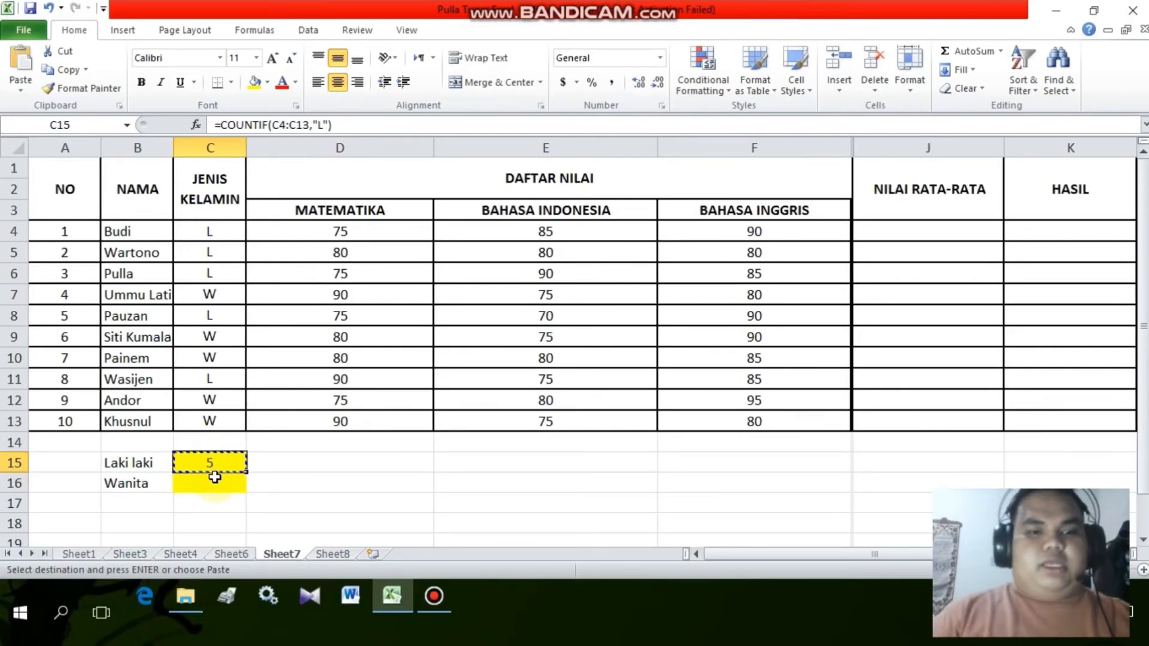
{"action": "left_click", "coordinate": [213, 479]}
{"action": "key", "text": "ctrl+v"}
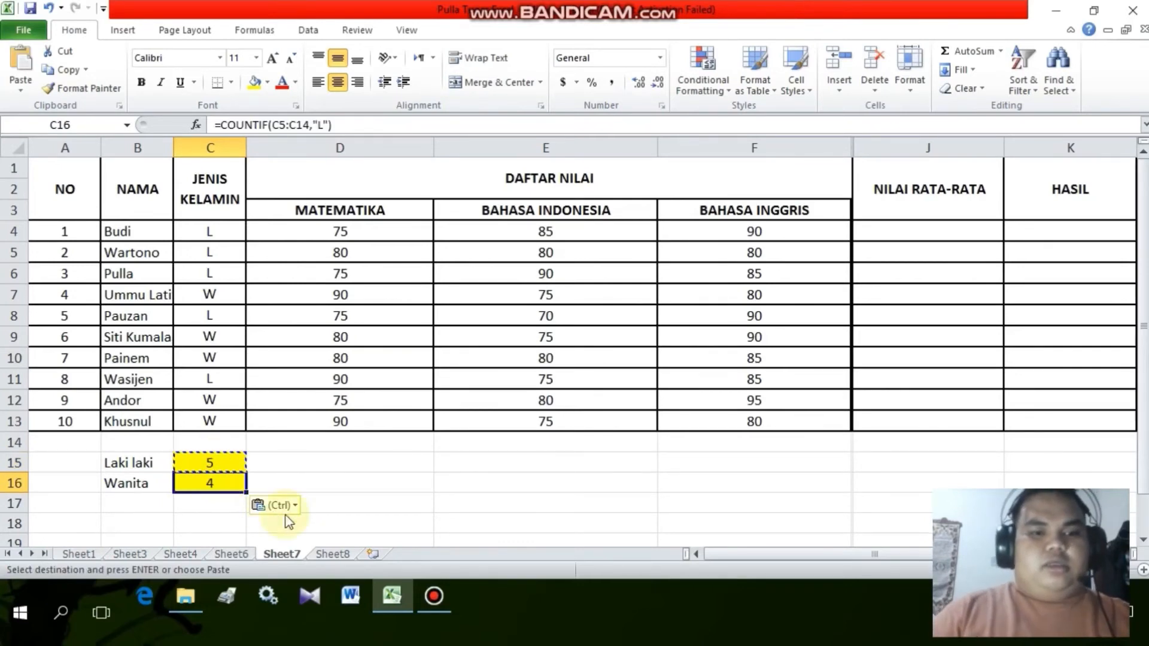
- Change the criterion of the COUNTIF formula in C16 to "W" and check it against the Laki laki formula
{"action": "left_click", "coordinate": [330, 127]}
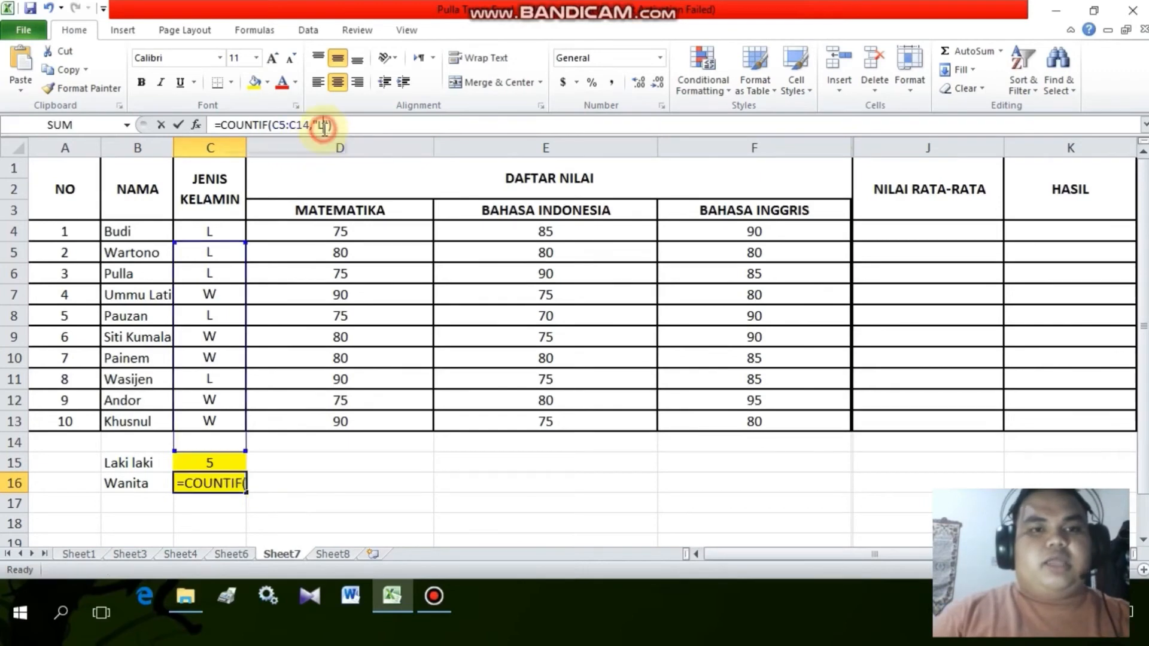
{"action": "key", "text": "BackSpace"}
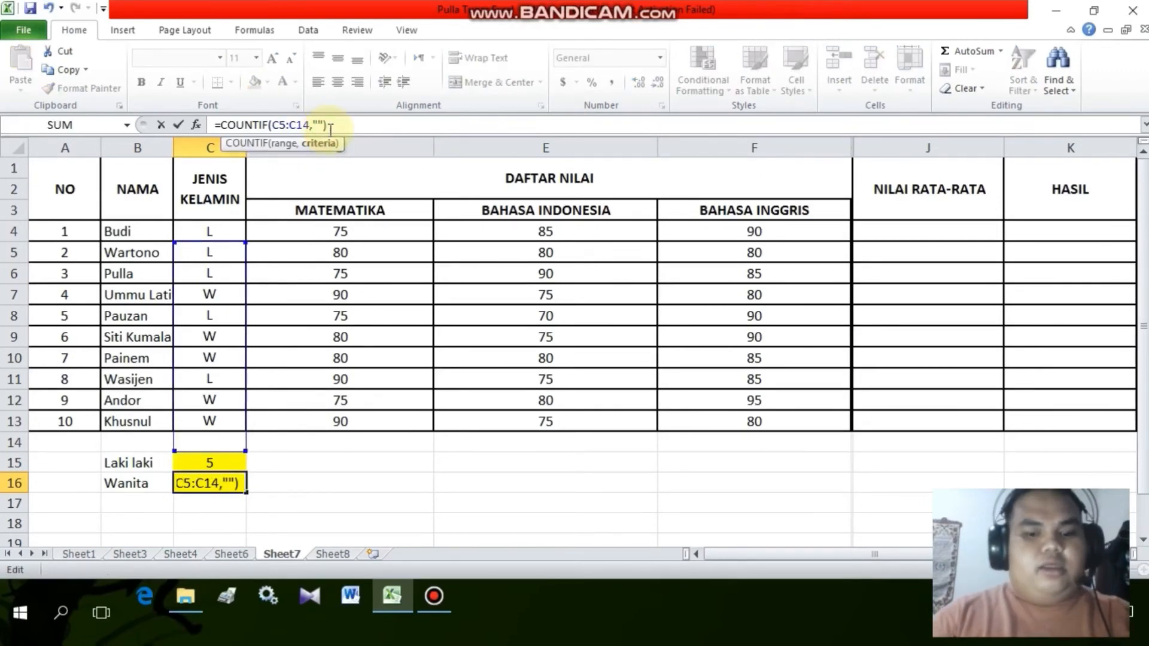
{"action": "type", "text": "w"}
{"action": "key", "text": "BackSpace"}
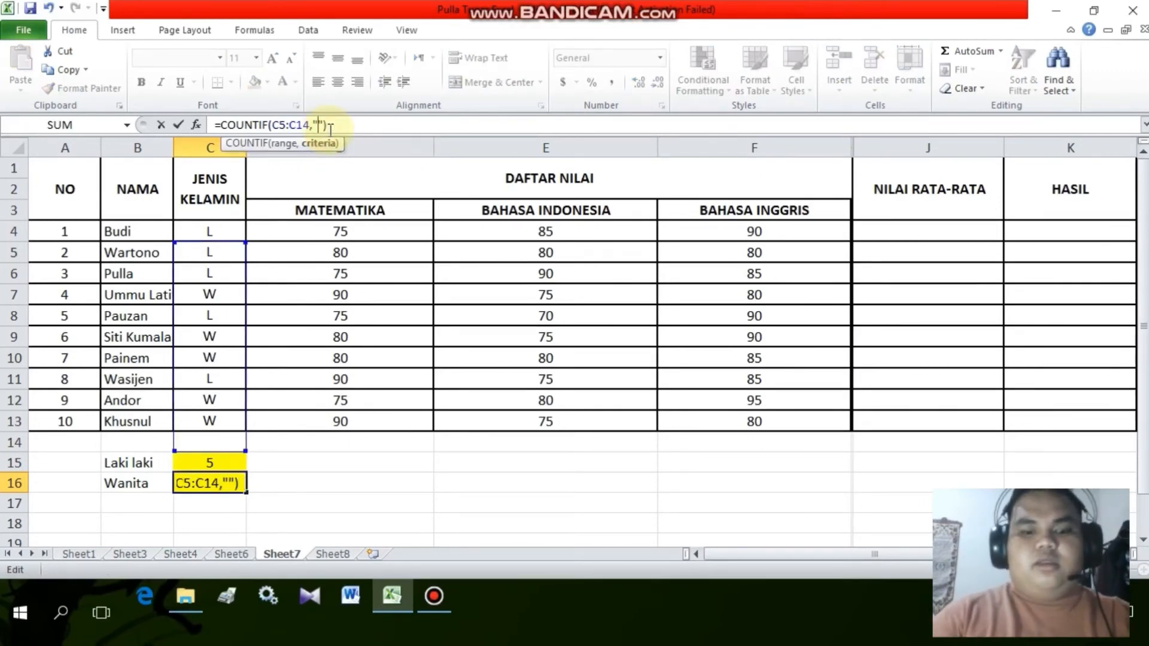
{"action": "type", "text": "W"}
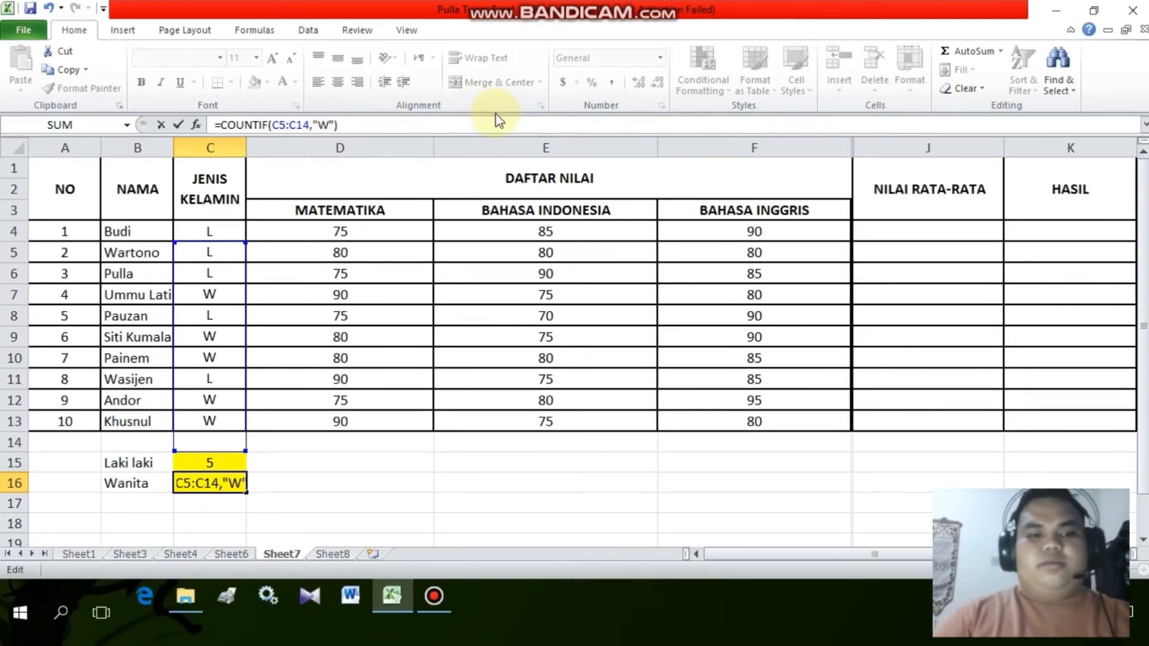
{"action": "key", "text": "Return"}
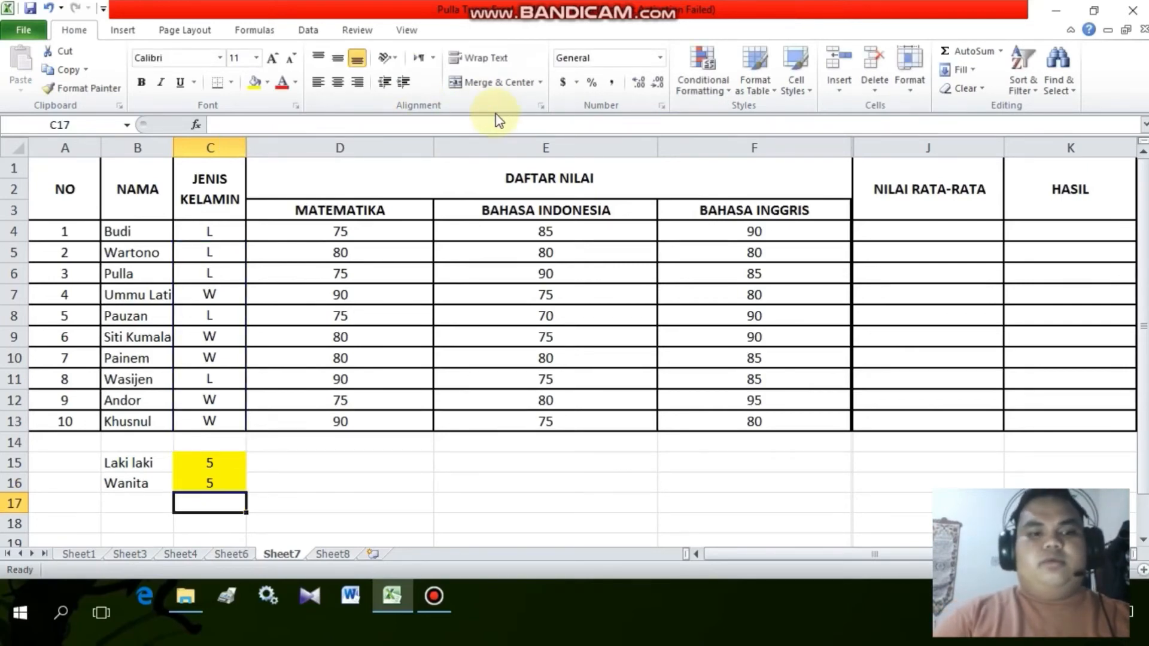
{"action": "left_click", "coordinate": [228, 477]}
{"action": "left_click", "coordinate": [224, 462]}
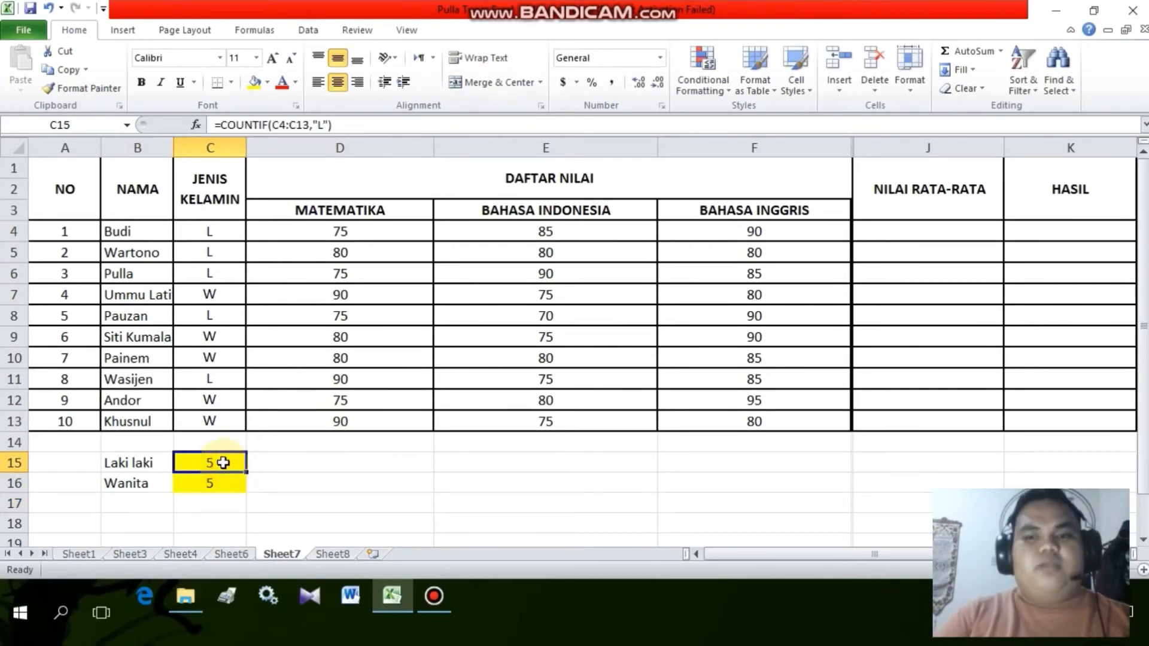
{"action": "left_click", "coordinate": [1144, 570]}
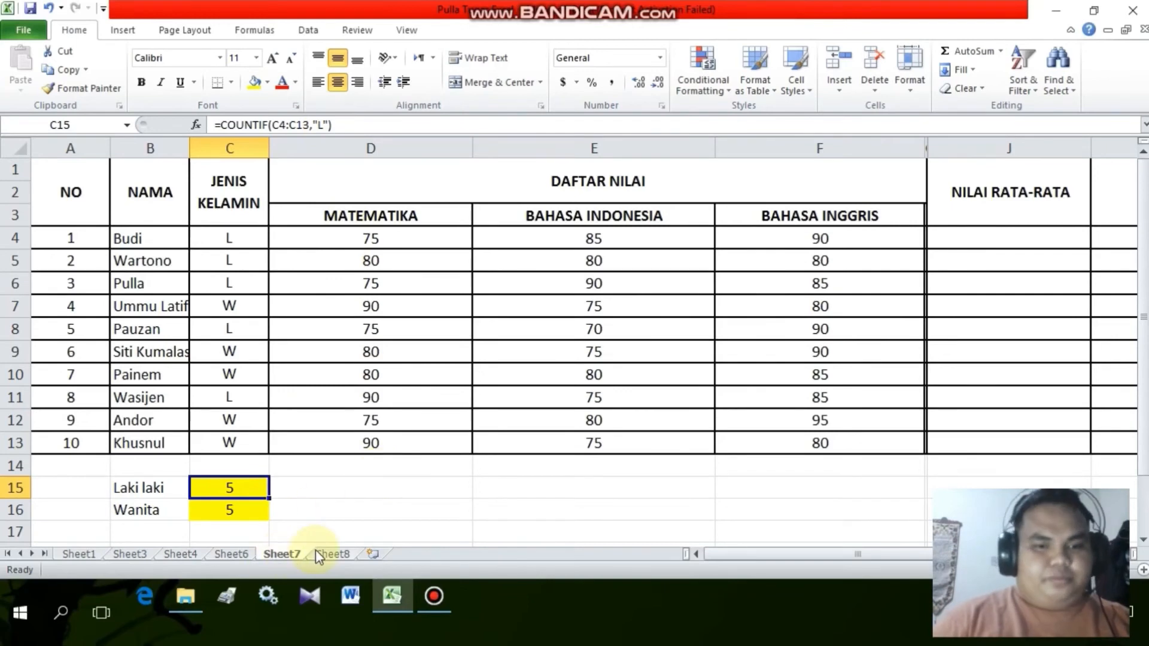
- Open Sheet8 and examine the NILAI RATA-RATA scores beside the empty HASIL column
{"action": "left_click", "coordinate": [333, 554]}
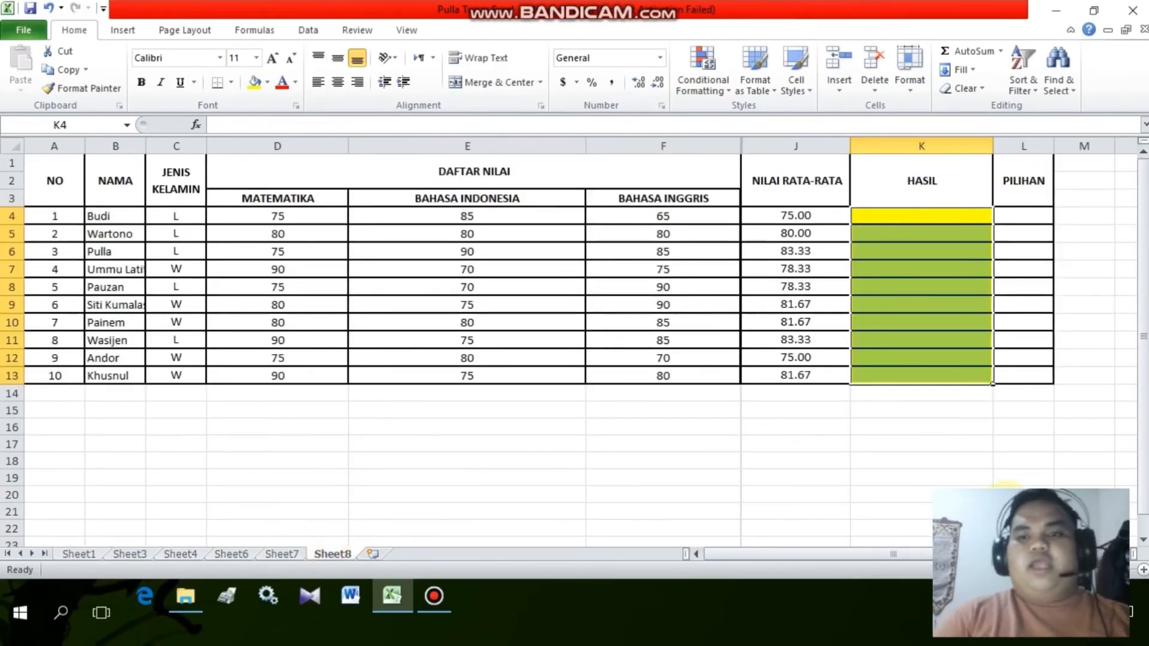
{"action": "left_click", "coordinate": [1145, 570]}
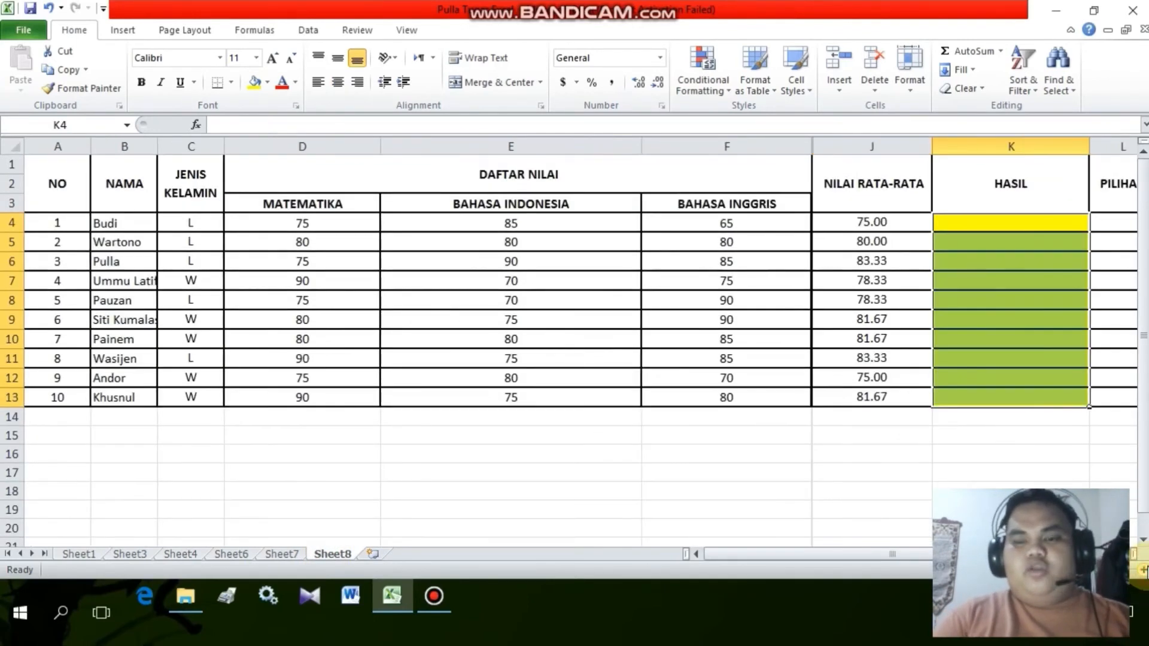
{"action": "left_click", "coordinate": [1145, 569]}
{"action": "left_click_drag", "start_coordinate": [802, 549], "coordinate": [698, 558]}
{"action": "left_click_drag", "start_coordinate": [784, 554], "coordinate": [866, 555]}
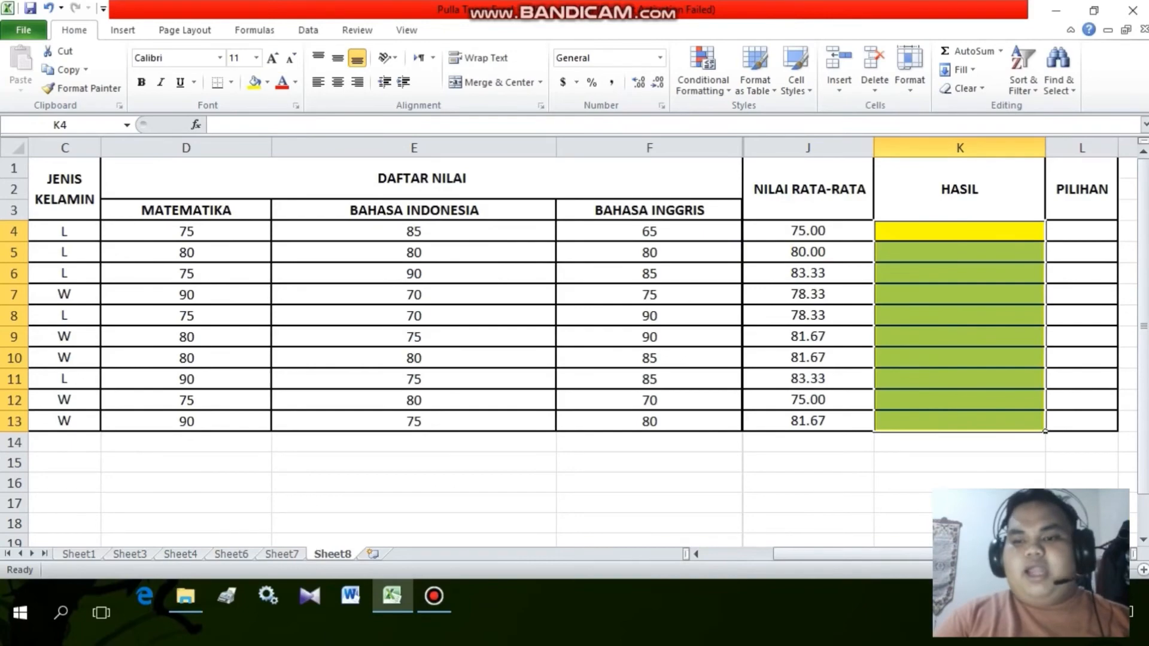
{"action": "left_click", "coordinate": [1144, 570]}
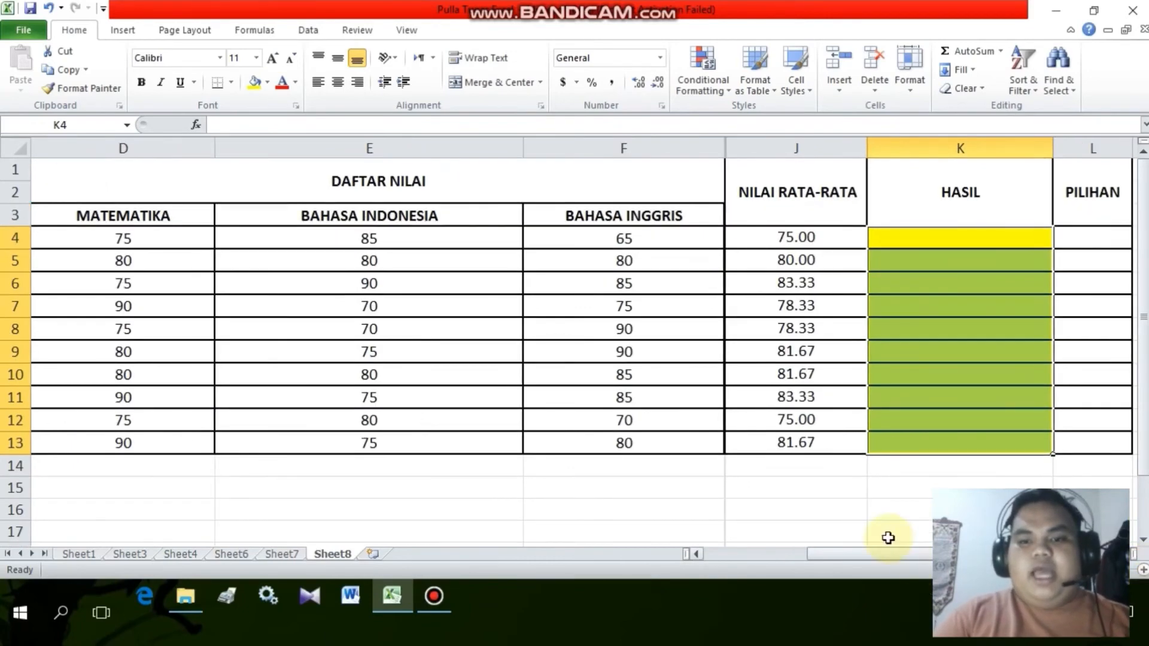
- In the first HASIL cell K4, begin an IF formula that tests whether the average score is below 80, =IF(J4<80
{"action": "left_click_drag", "start_coordinate": [896, 562], "coordinate": [931, 562]}
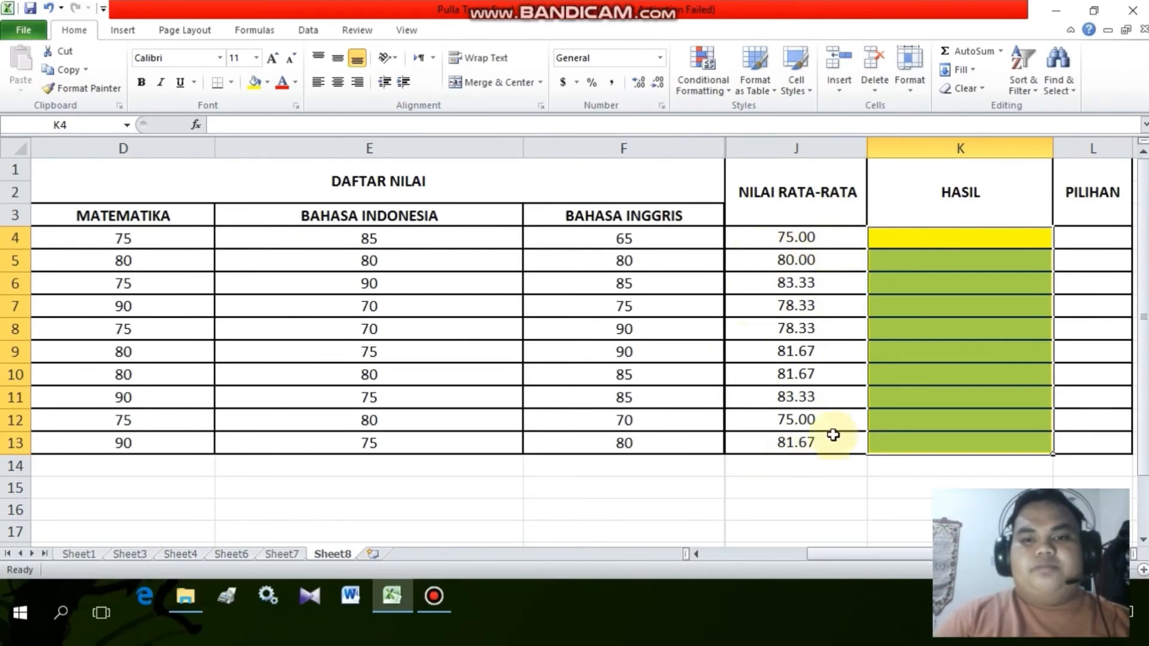
{"action": "left_click", "coordinate": [912, 268]}
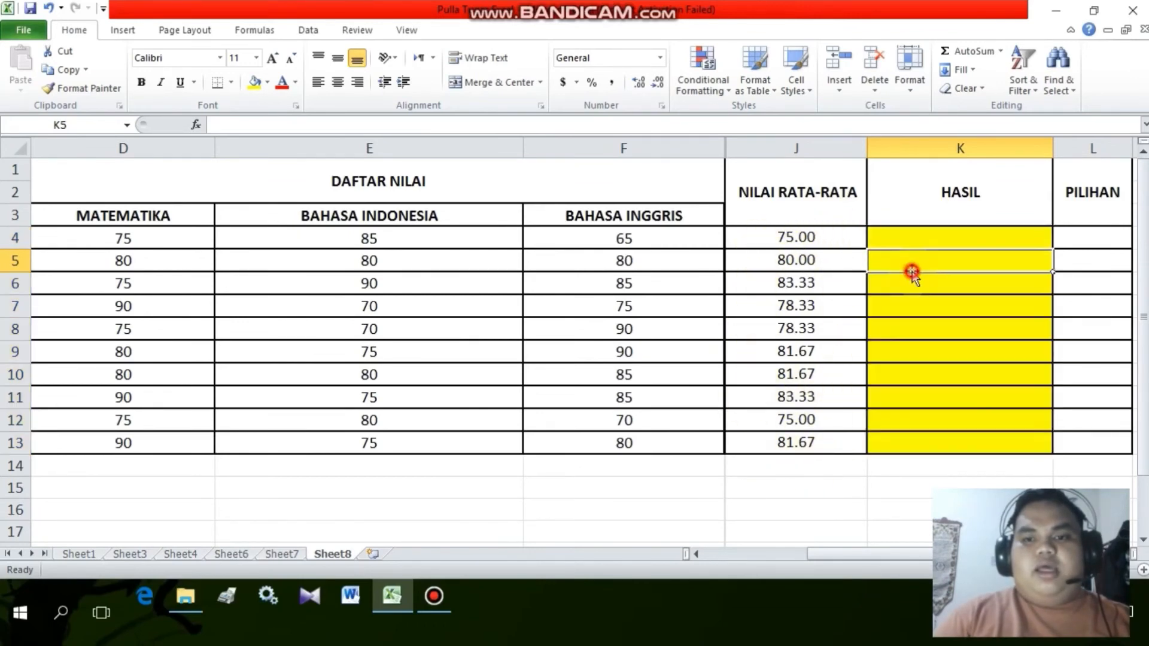
{"action": "left_click", "coordinate": [912, 244]}
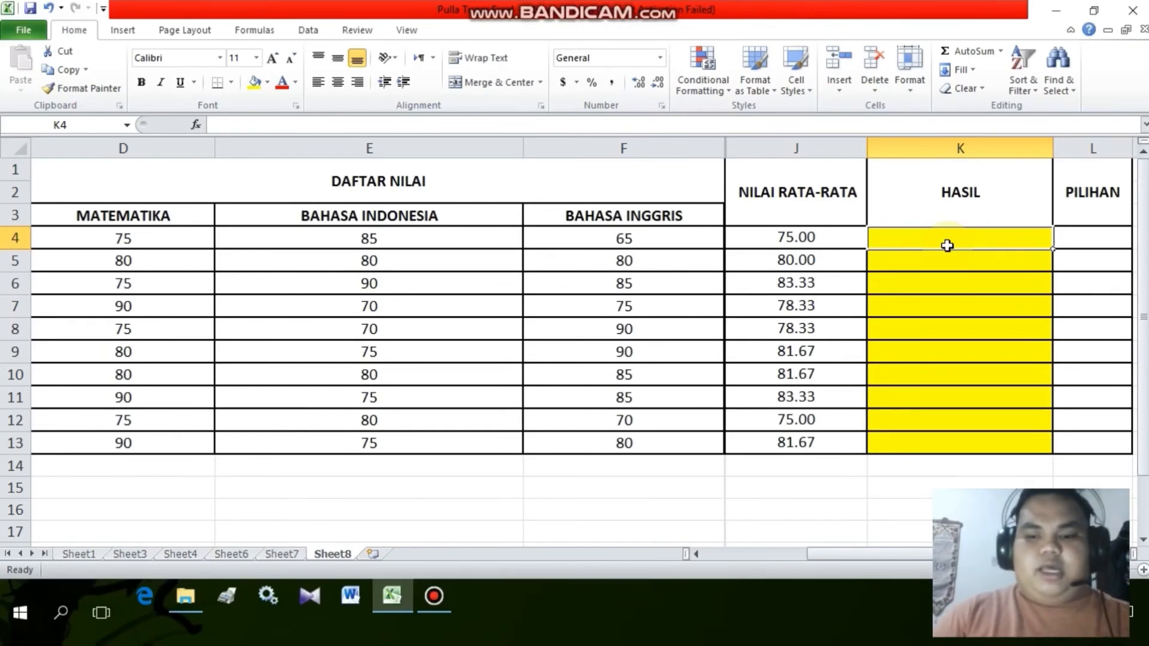
{"action": "type", "text": "="}
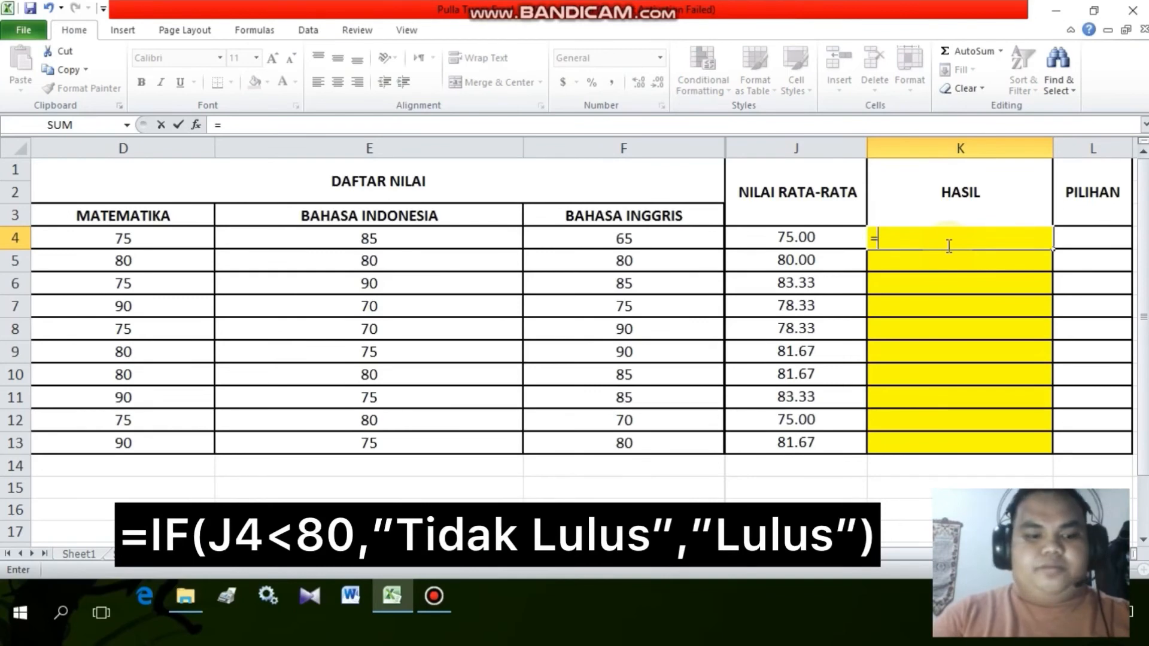
{"action": "type", "text": "if"}
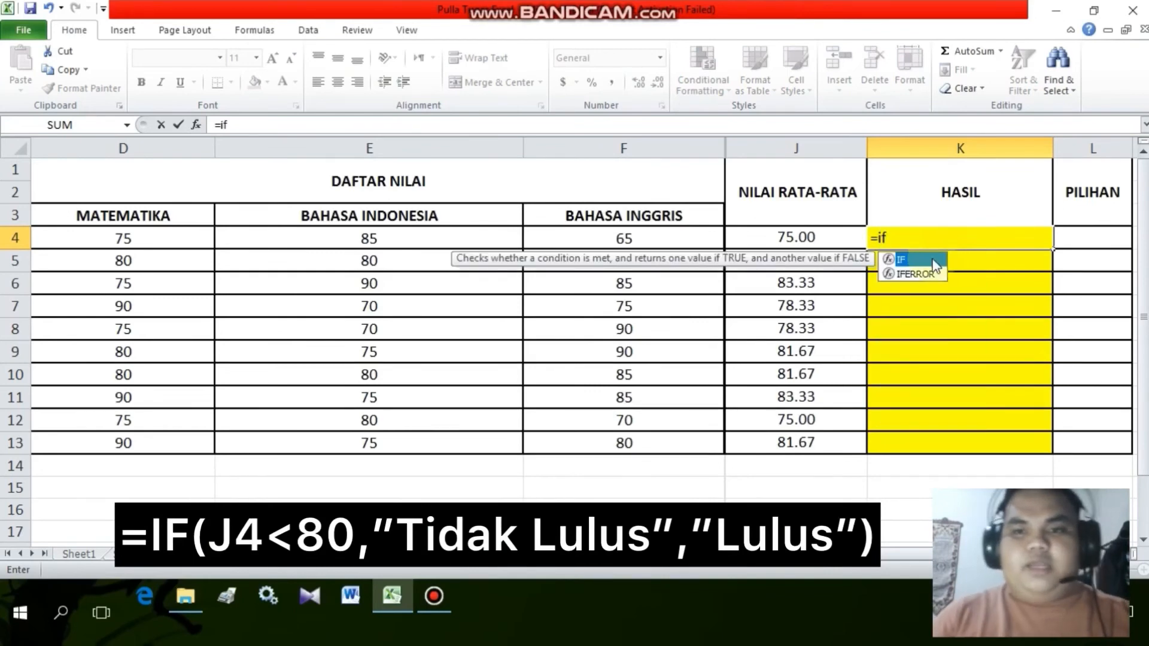
{"action": "double_click", "coordinate": [932, 262]}
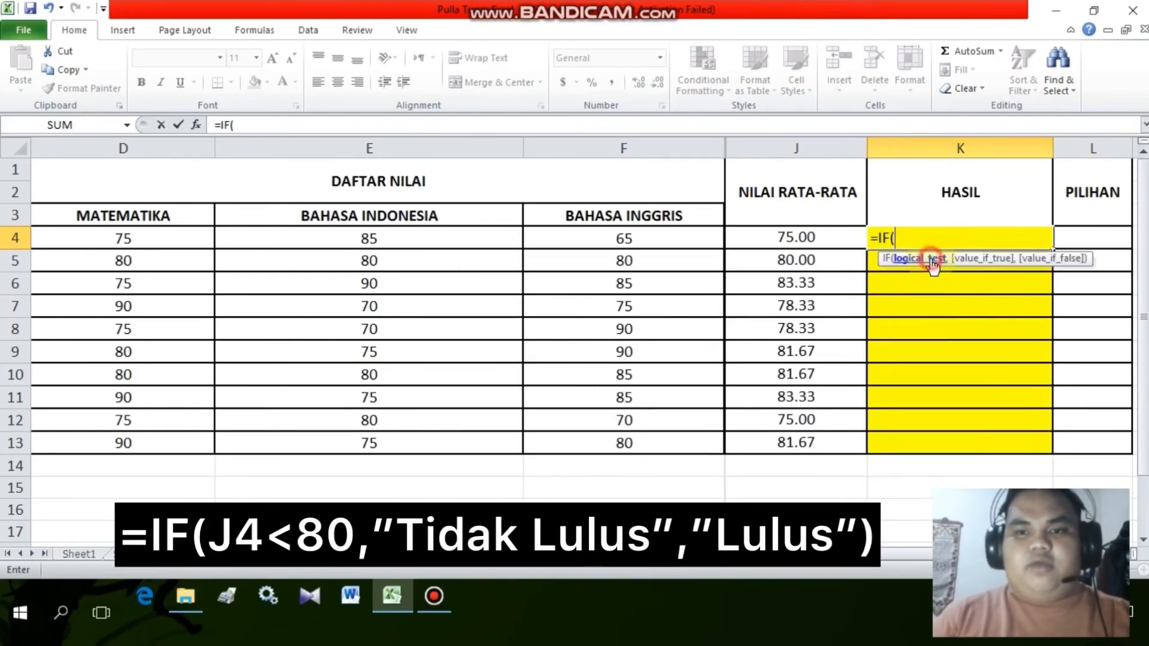
{"action": "left_click", "coordinate": [777, 239]}
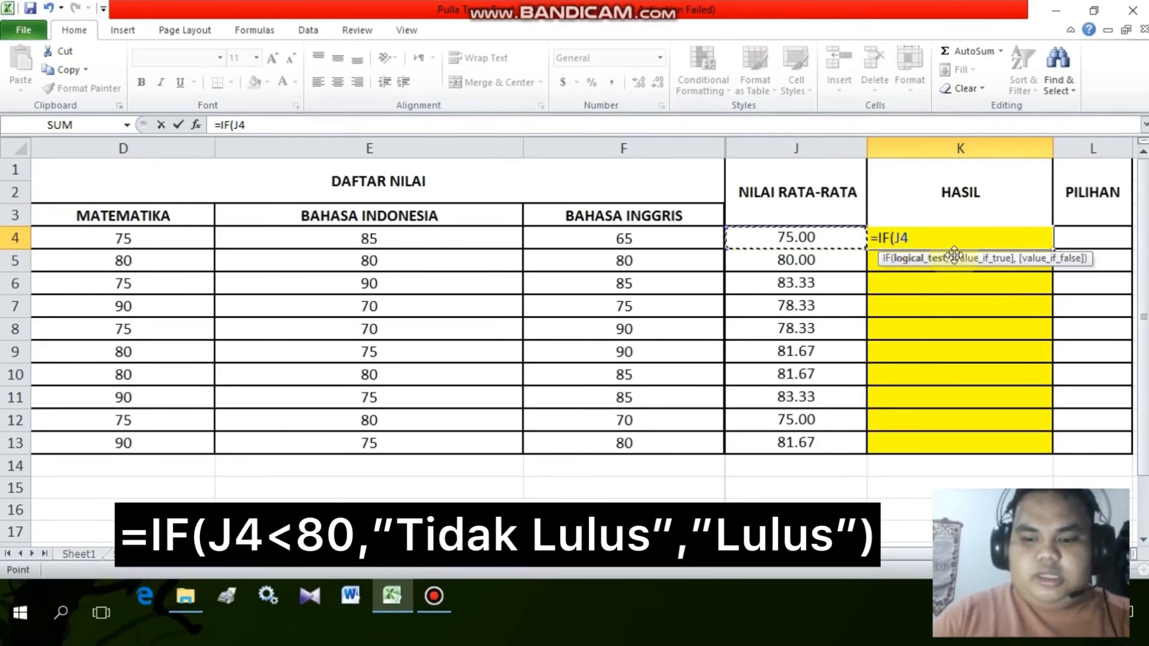
{"action": "type", "text": "<"}
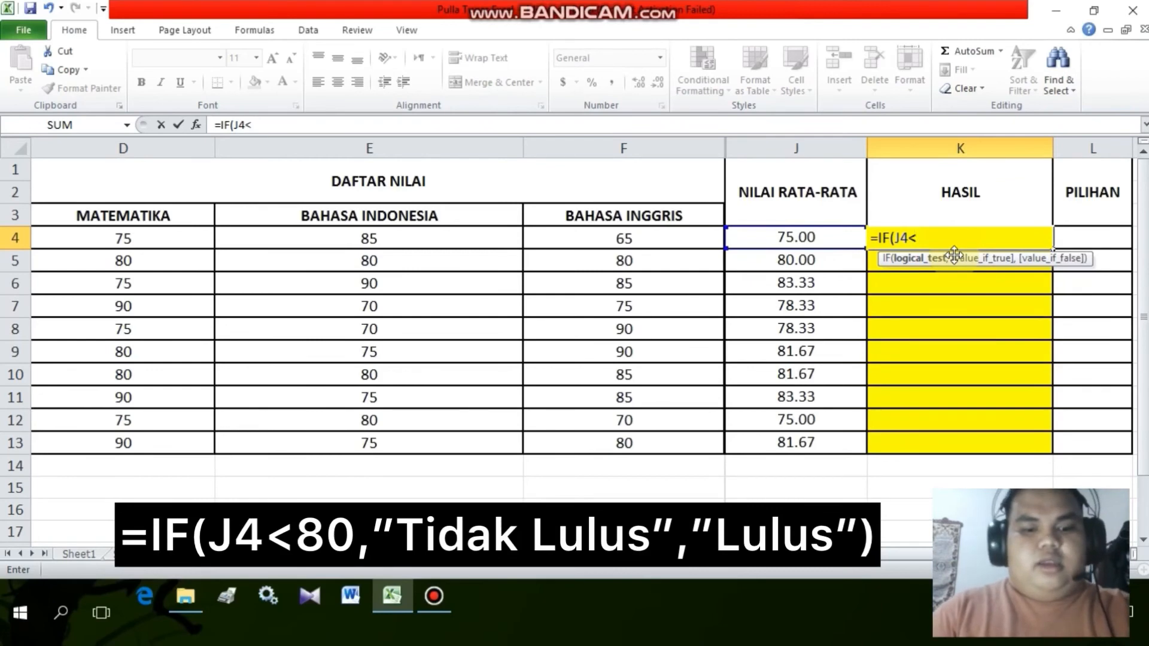
{"action": "type", "text": "80"}
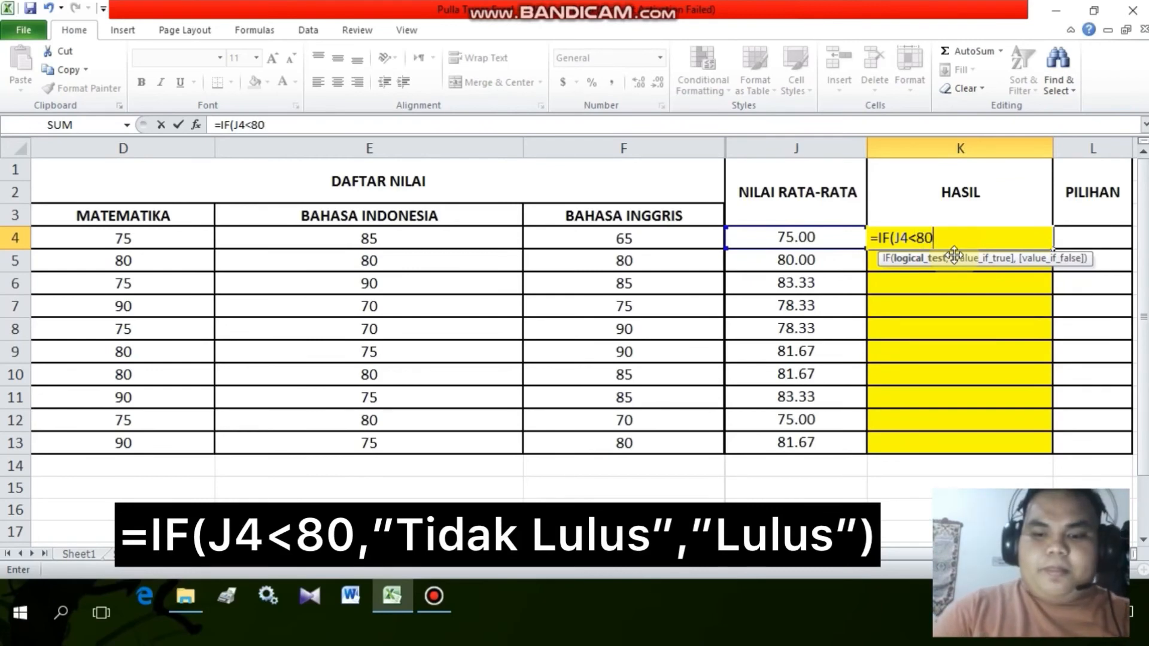
- Complete the IF formula in K4 with "Tidak Lulus" as the true value and "Lulus" as the false value
{"action": "type", "text": ",\"T"}
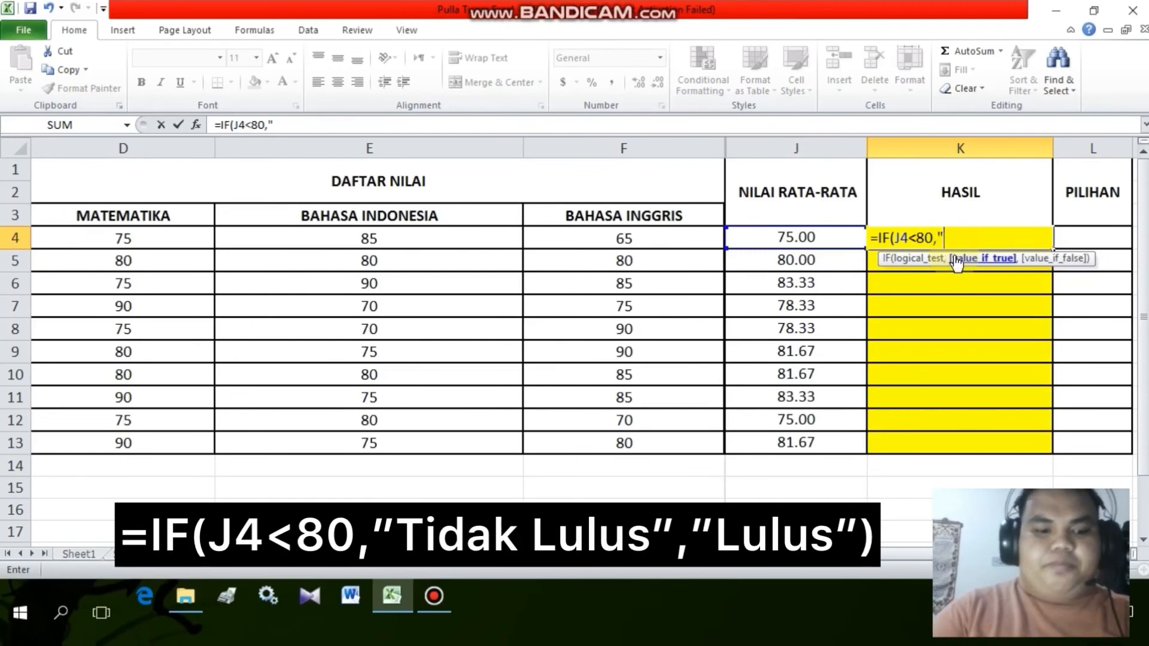
{"action": "type", "text": "i"}
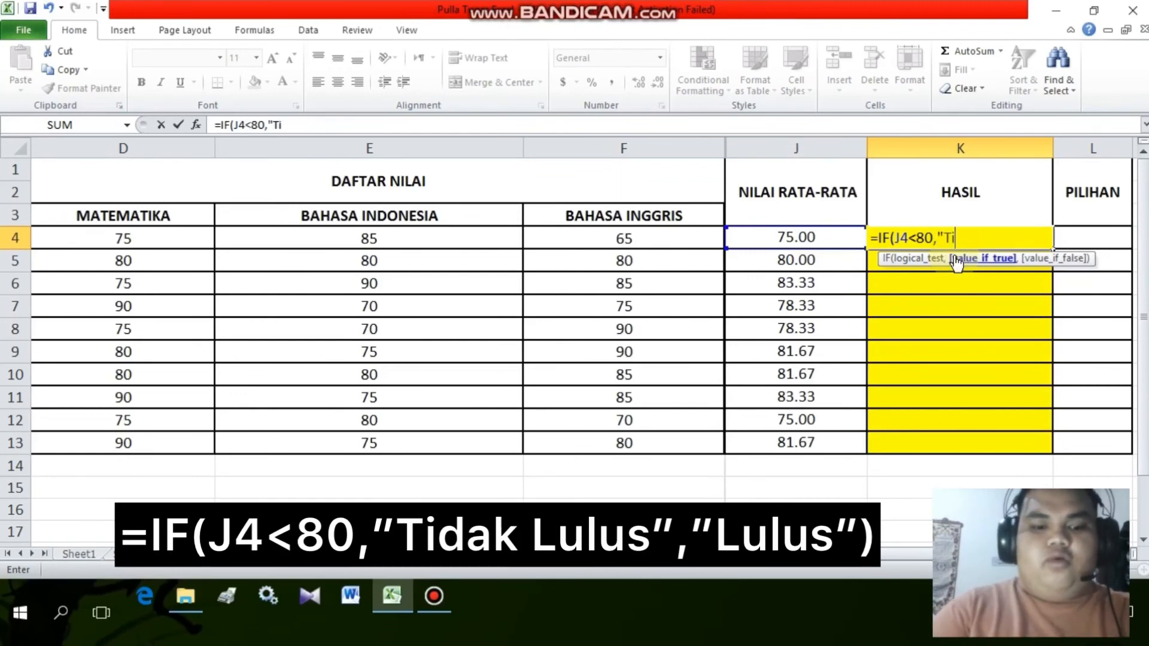
{"action": "type", "text": "dak Lulus"}
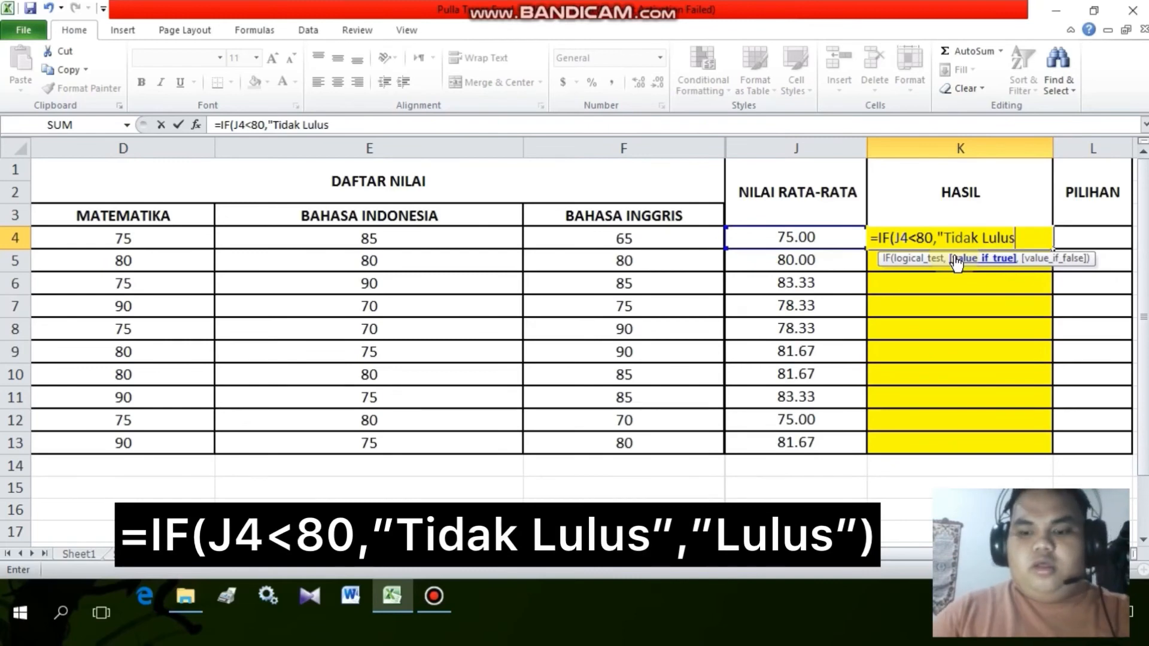
{"action": "type", "text": "\","}
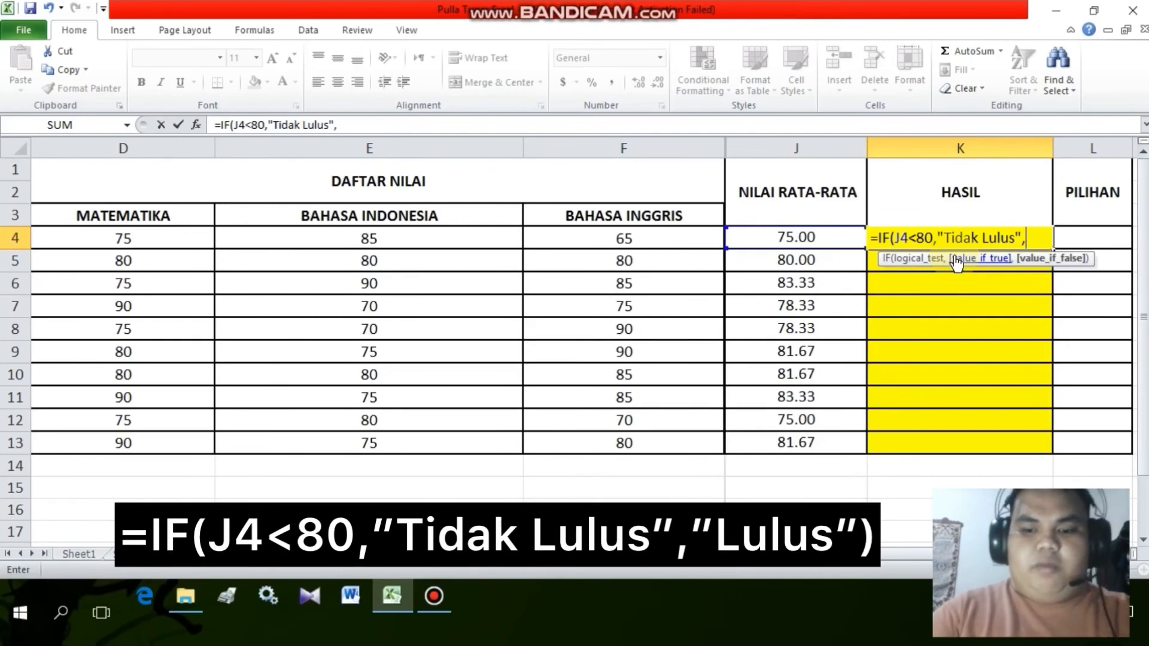
{"action": "type", "text": "\"Lu"}
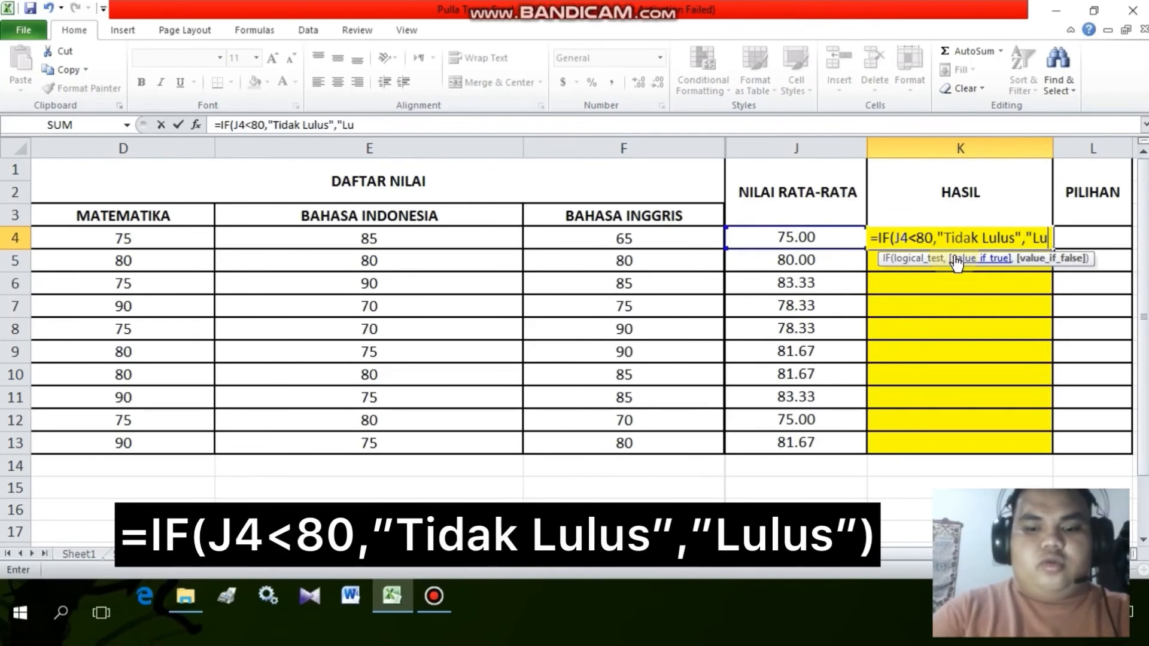
{"action": "type", "text": "lus"}
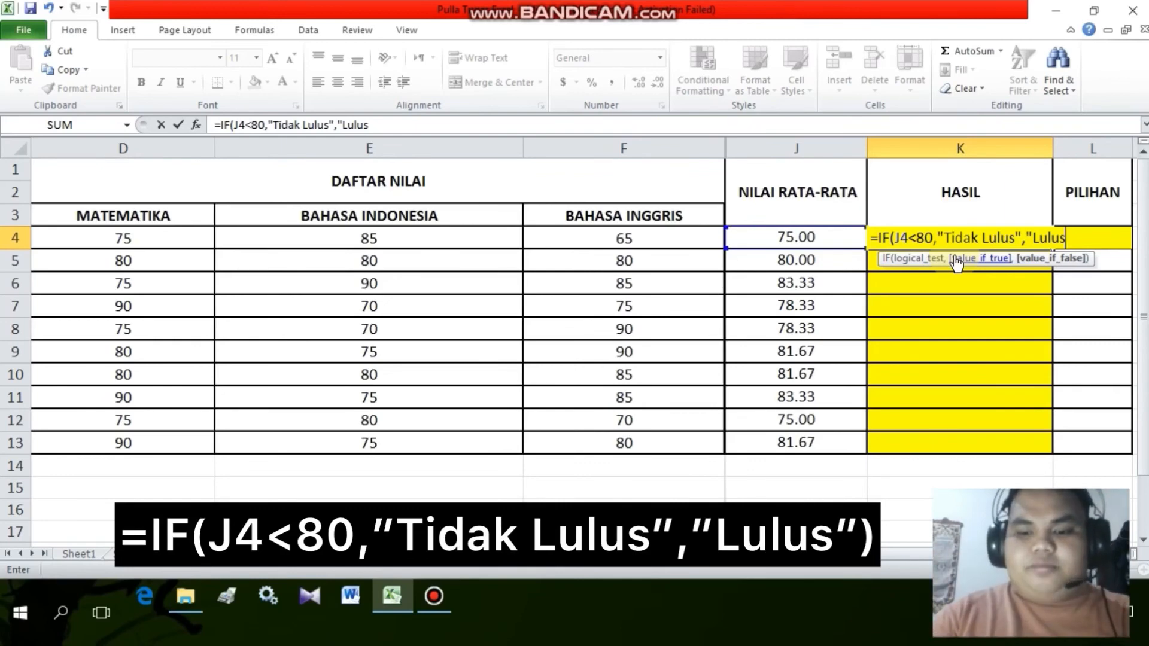
{"action": "type", "text": "\""}
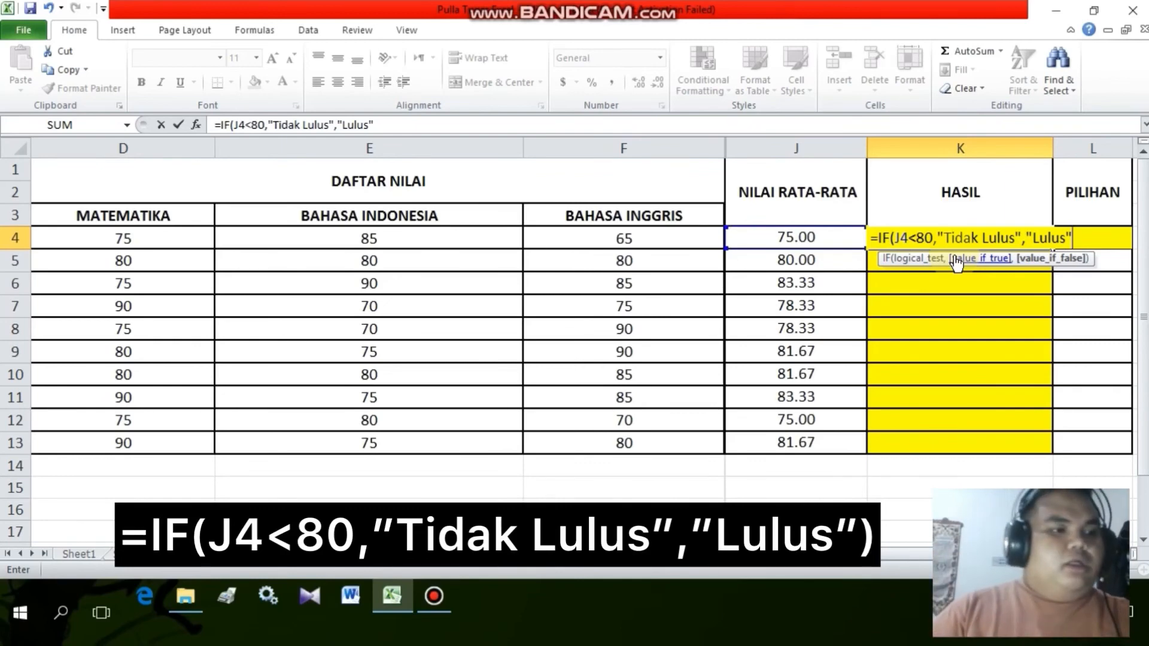
{"action": "type", "text": ")"}
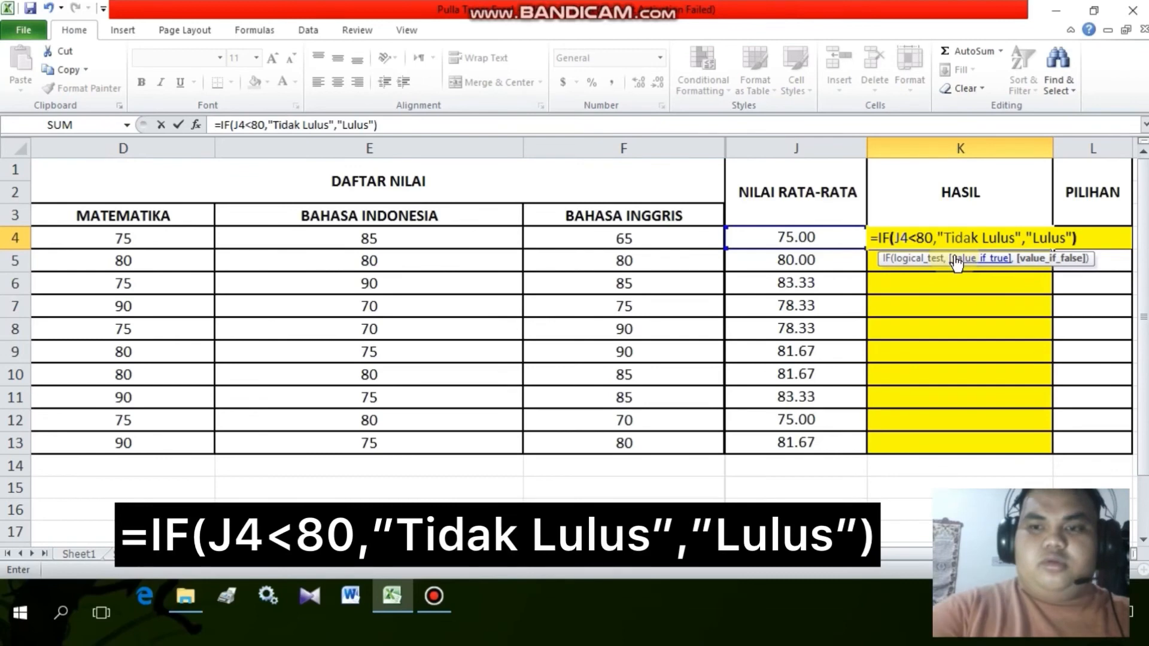
{"action": "key", "text": "Return"}
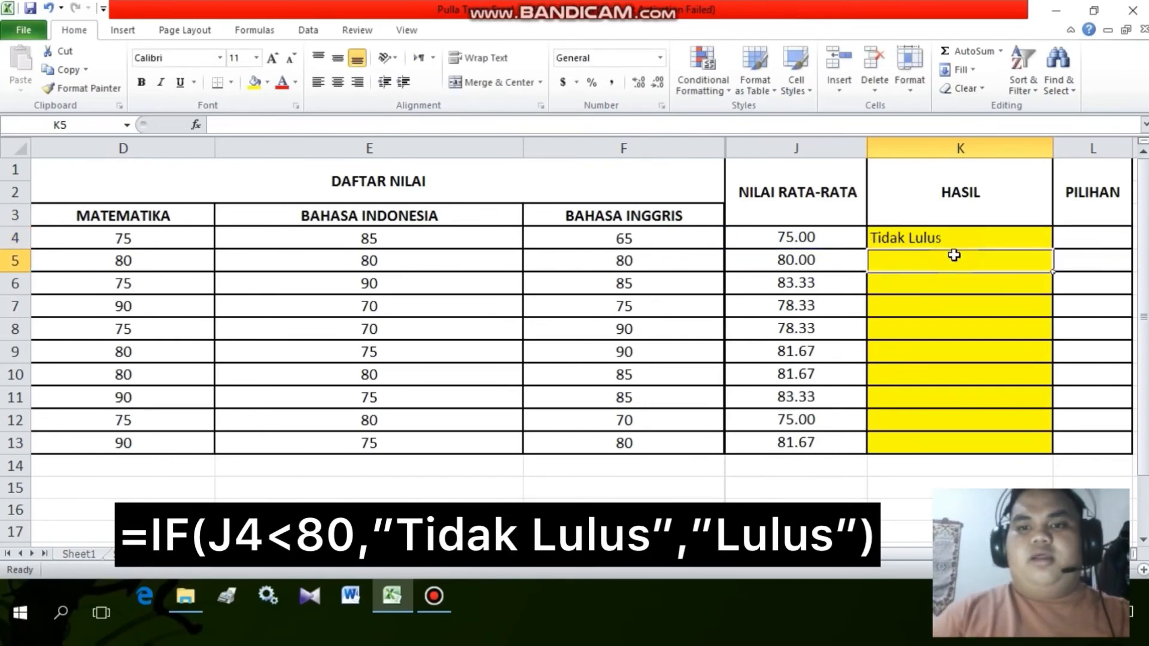
- Fill the IF formula from K4 down the HASIL column to K13
{"action": "left_click", "coordinate": [921, 238]}
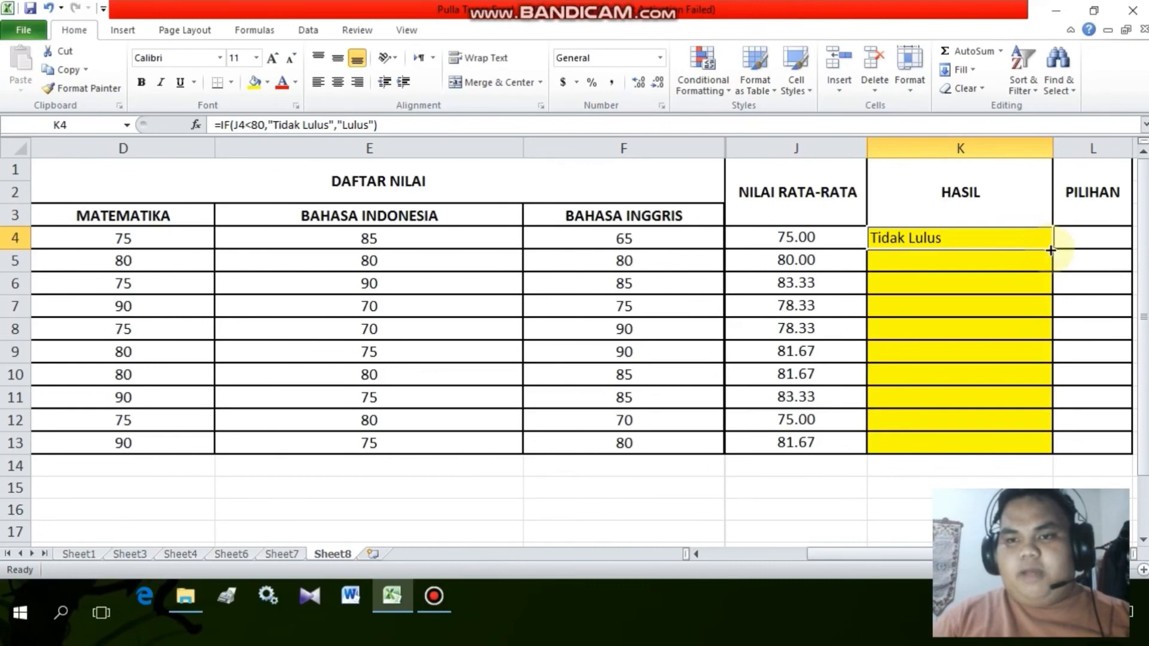
{"action": "left_click_drag", "start_coordinate": [1052, 248], "coordinate": [1046, 452]}
{"action": "left_click", "coordinate": [794, 503]}
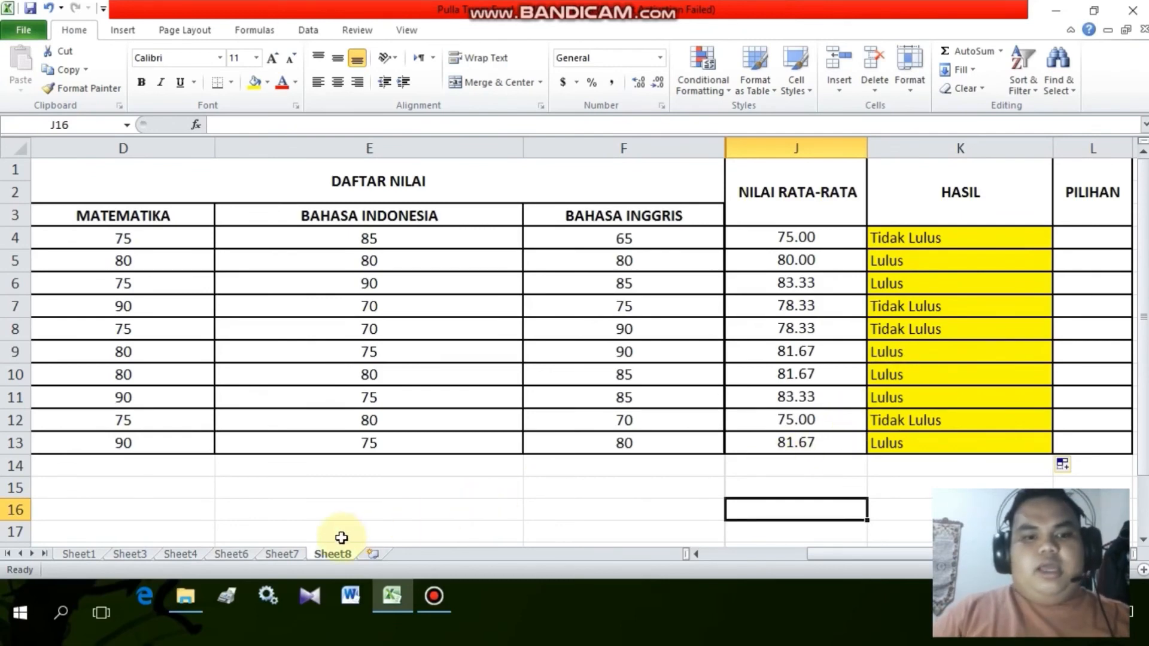
{"action": "left_click", "coordinate": [372, 512]}
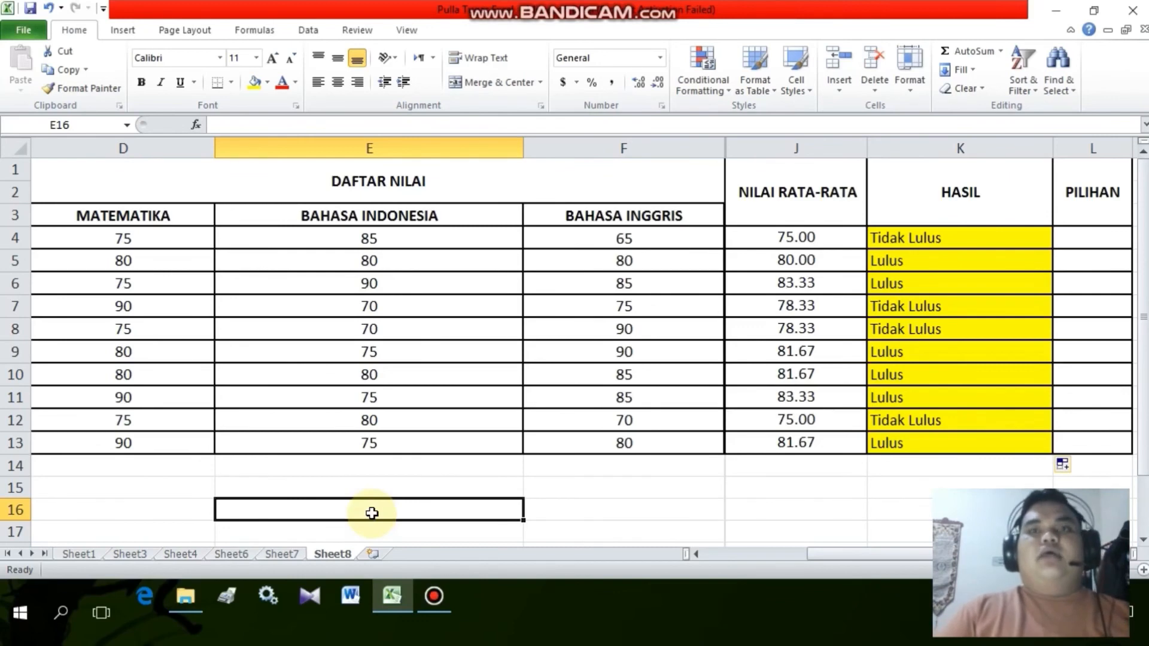
{"action": "left_click", "coordinate": [634, 487]}
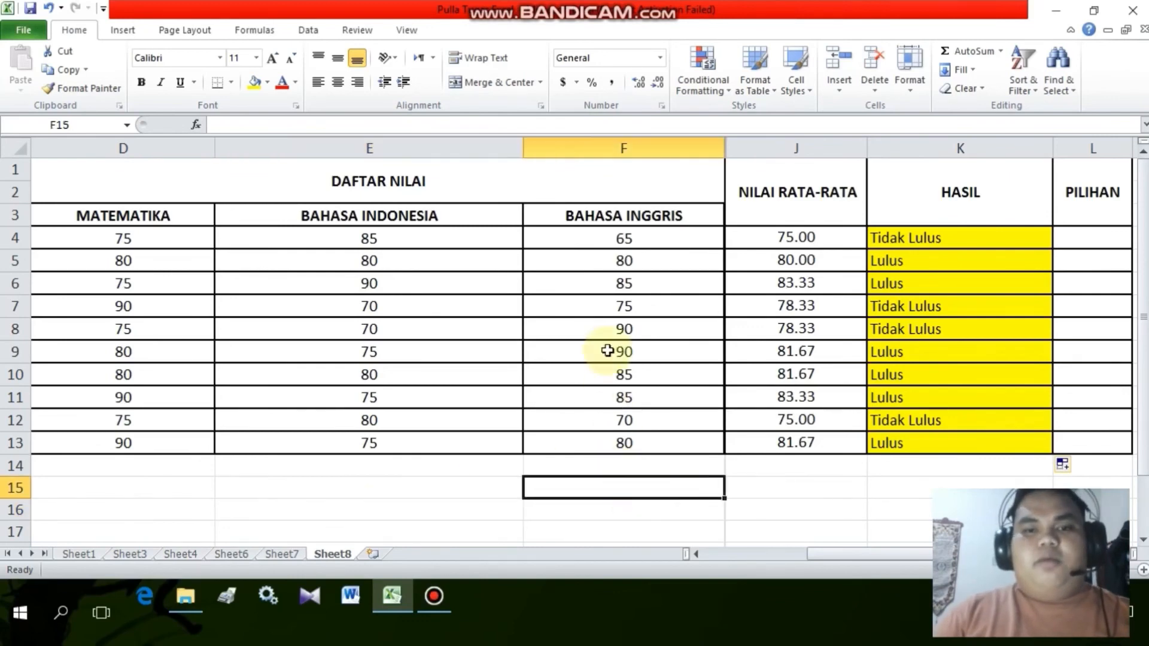